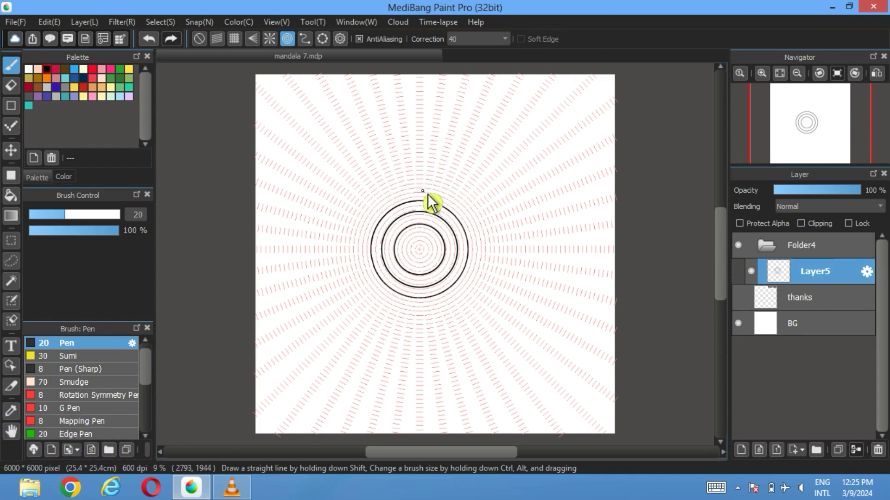
Step: Draw six more concentric circles around the existing three with the size 20 Pen and circular snap, and turn snapping off
{"action": "mouse_move", "coordinate": [429, 192]}
{"action": "left_mouse_down"}
{"action": "mouse_move", "coordinate": [387, 314]}
{"action": "mouse_move", "coordinate": [475, 354]}
{"action": "left_mouse_up"}
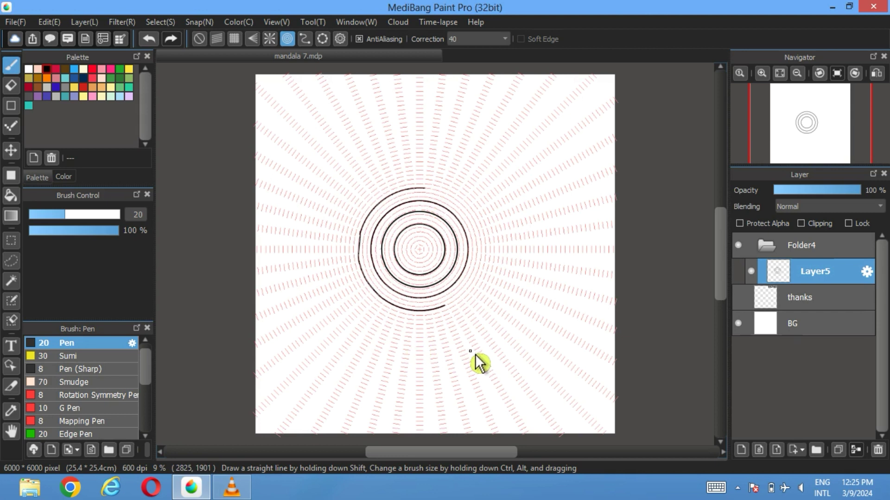
{"action": "left_click", "coordinate": [156, 45]}
{"action": "mouse_move", "coordinate": [433, 190]}
{"action": "left_mouse_down"}
{"action": "mouse_move", "coordinate": [354, 232]}
{"action": "mouse_move", "coordinate": [368, 303]}
{"action": "mouse_move", "coordinate": [491, 352]}
{"action": "mouse_move", "coordinate": [531, 269]}
{"action": "mouse_move", "coordinate": [482, 193]}
{"action": "mouse_move", "coordinate": [412, 170]}
{"action": "mouse_move", "coordinate": [386, 207]}
{"action": "mouse_move", "coordinate": [374, 278]}
{"action": "mouse_move", "coordinate": [532, 367]}
{"action": "mouse_move", "coordinate": [581, 237]}
{"action": "mouse_move", "coordinate": [478, 151]}
{"action": "mouse_move", "coordinate": [425, 148]}
{"action": "mouse_move", "coordinate": [425, 175]}
{"action": "mouse_move", "coordinate": [363, 209]}
{"action": "mouse_move", "coordinate": [353, 250]}
{"action": "mouse_move", "coordinate": [467, 403]}
{"action": "mouse_move", "coordinate": [545, 398]}
{"action": "mouse_move", "coordinate": [633, 200]}
{"action": "left_mouse_up"}
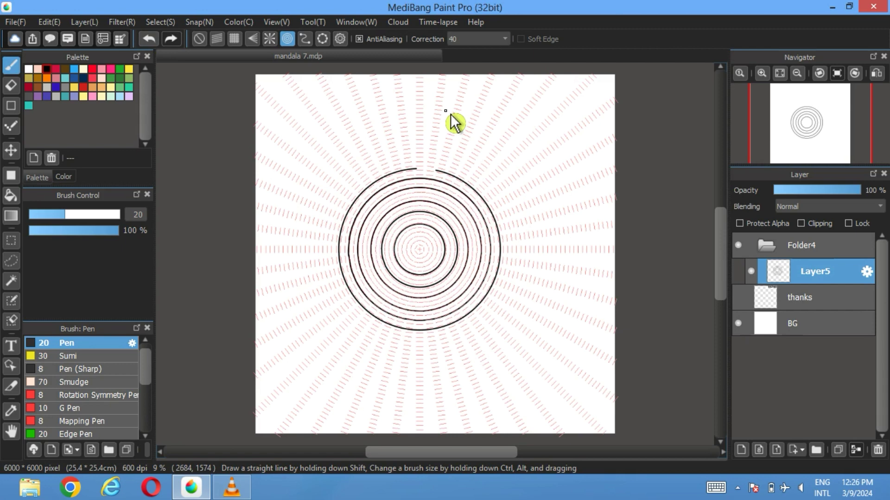
{"action": "left_click_drag", "start_coordinate": [451, 114], "coordinate": [377, 123]}
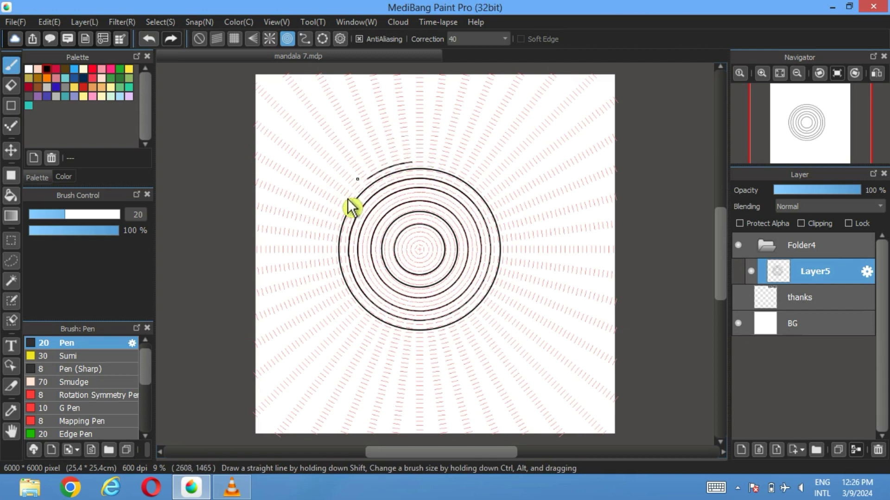
{"action": "mouse_move", "coordinate": [349, 200]}
{"action": "left_mouse_down"}
{"action": "mouse_move", "coordinate": [632, 246]}
{"action": "mouse_move", "coordinate": [556, 158]}
{"action": "mouse_move", "coordinate": [400, 135]}
{"action": "mouse_move", "coordinate": [434, 158]}
{"action": "mouse_move", "coordinate": [329, 281]}
{"action": "mouse_move", "coordinate": [465, 428]}
{"action": "mouse_move", "coordinate": [591, 352]}
{"action": "mouse_move", "coordinate": [418, 147]}
{"action": "left_mouse_up"}
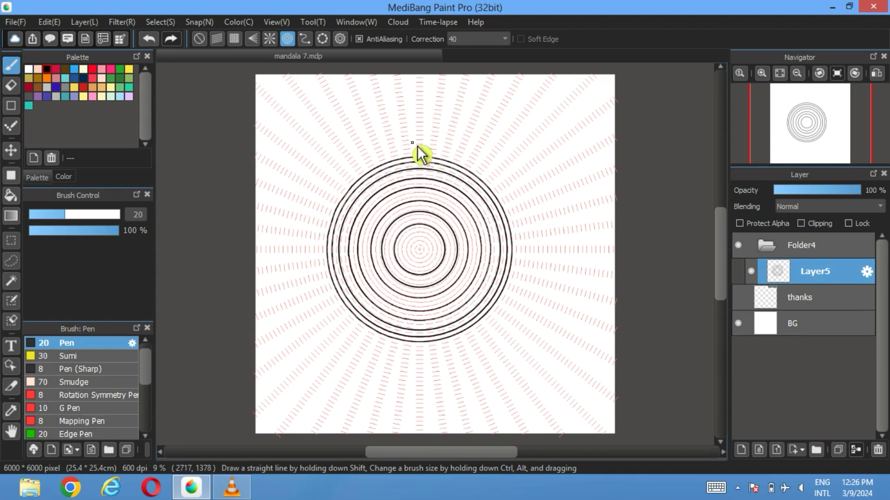
{"action": "mouse_move", "coordinate": [377, 173]}
{"action": "left_mouse_down"}
{"action": "mouse_move", "coordinate": [355, 350]}
{"action": "mouse_move", "coordinate": [590, 362]}
{"action": "mouse_move", "coordinate": [577, 175]}
{"action": "mouse_move", "coordinate": [396, 148]}
{"action": "left_mouse_up"}
{"action": "left_click", "coordinate": [199, 39]}
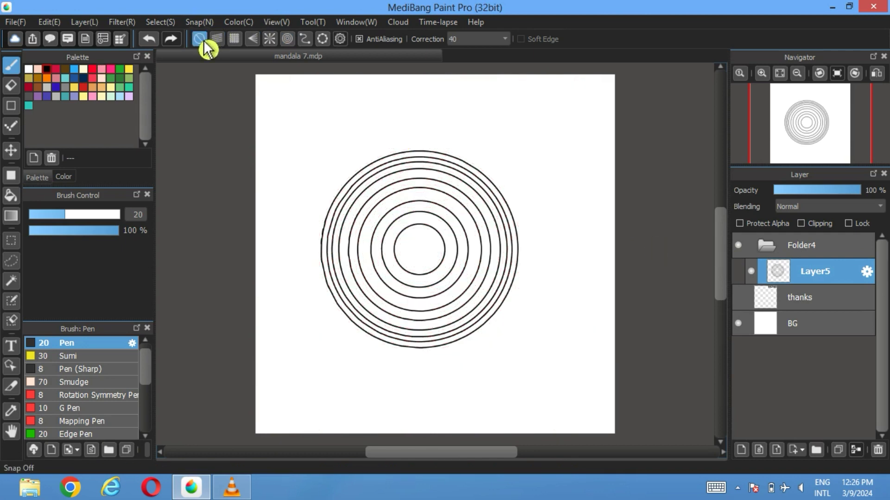
Step: Add a new layer above the circles and set up the Rotation Symmetry Pen with its base point at the circles' centre
{"action": "left_click", "coordinate": [741, 450]}
{"action": "left_click", "coordinate": [84, 395]}
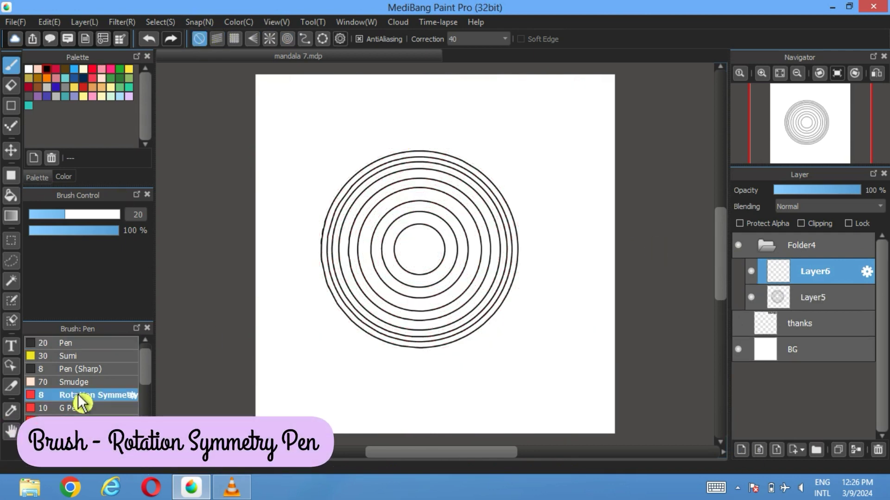
{"action": "left_click", "coordinate": [421, 250], "text": "ctrl"}
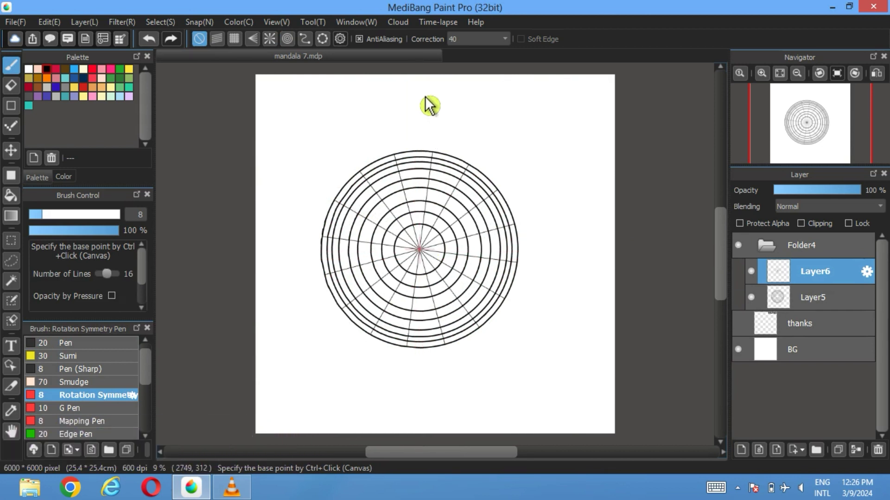
{"action": "left_click", "coordinate": [149, 39]}
{"action": "scroll", "coordinate": [427, 261], "scroll_direction": "up", "scroll_amount": 1}
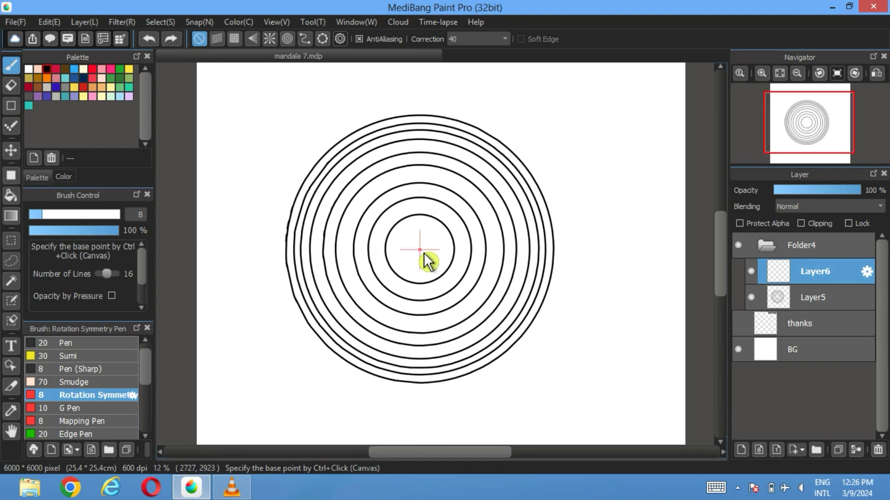
{"action": "left_click", "coordinate": [419, 76]}
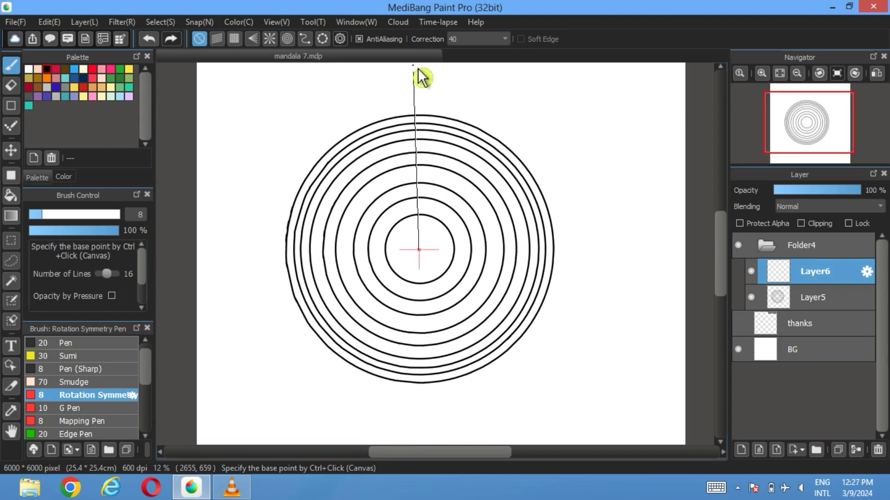
{"action": "left_click", "coordinate": [149, 38]}
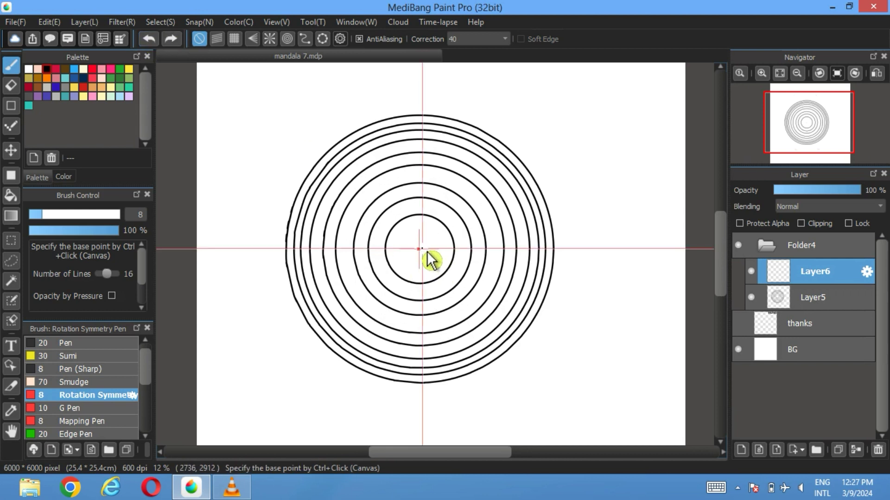
{"action": "left_click_drag", "start_coordinate": [423, 253], "coordinate": [420, 215]}
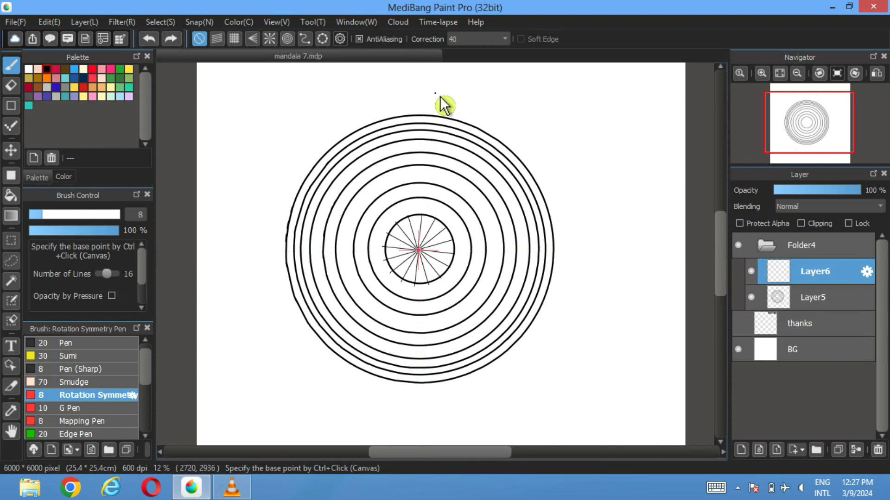
{"action": "left_click", "coordinate": [150, 40]}
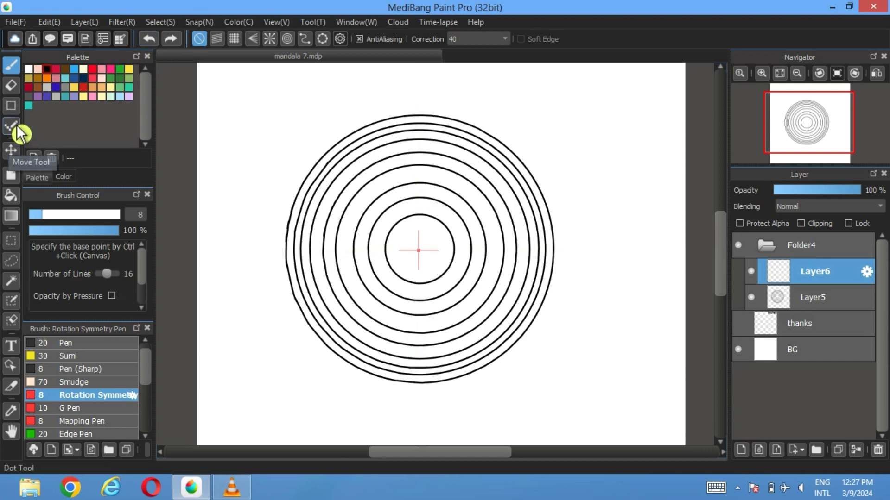
Step: Re-centre the symmetry base point on the circles and draw 16 straight radial guide lines reaching beyond the outermost circle
{"action": "left_click", "coordinate": [11, 105]}
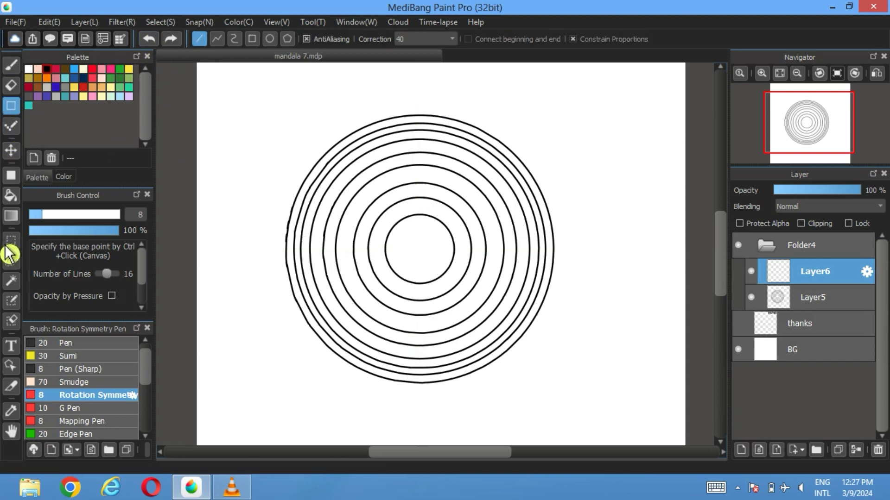
{"action": "left_click", "coordinate": [420, 251], "text": "ctrl"}
{"action": "left_click", "coordinate": [421, 252], "text": "ctrl"}
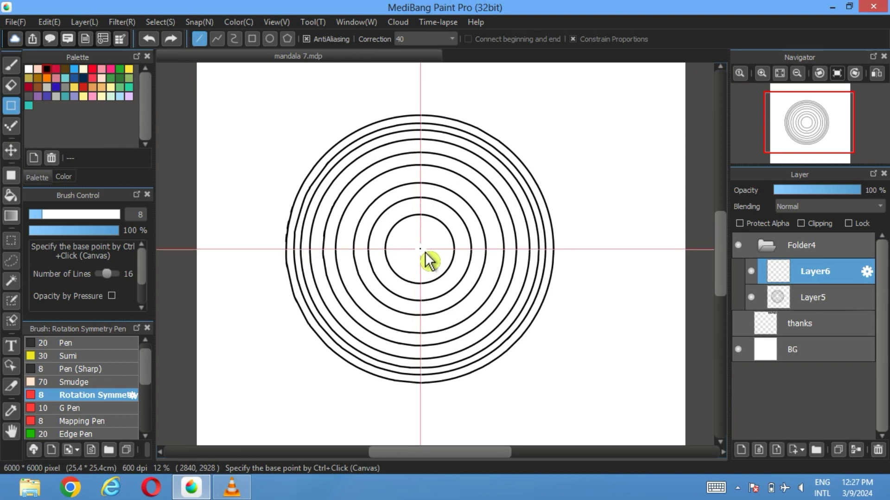
{"action": "left_click_drag", "start_coordinate": [424, 253], "coordinate": [432, 85]}
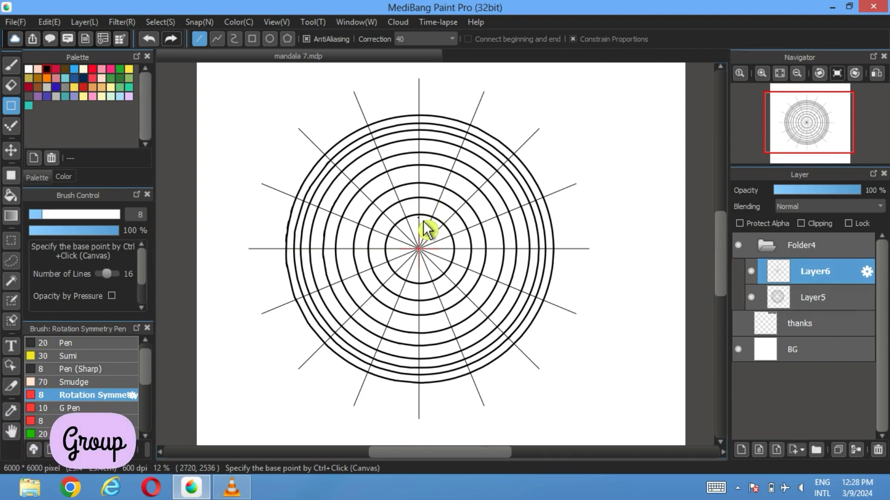
Step: Collapse Folder4 with the guides, and create a new folder above it containing an empty layer
{"action": "scroll", "coordinate": [428, 227], "scroll_direction": "up", "scroll_amount": 4}
{"action": "left_click", "coordinate": [762, 245]}
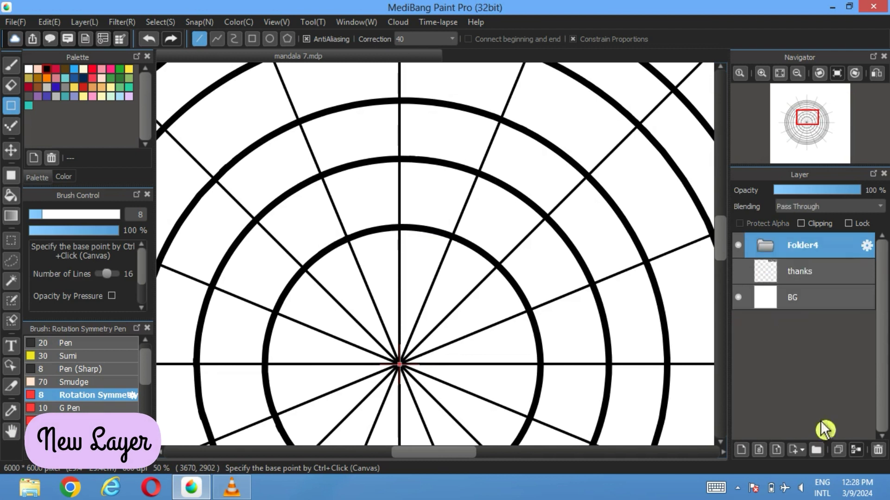
{"action": "left_click", "coordinate": [816, 450]}
{"action": "left_click", "coordinate": [741, 450]}
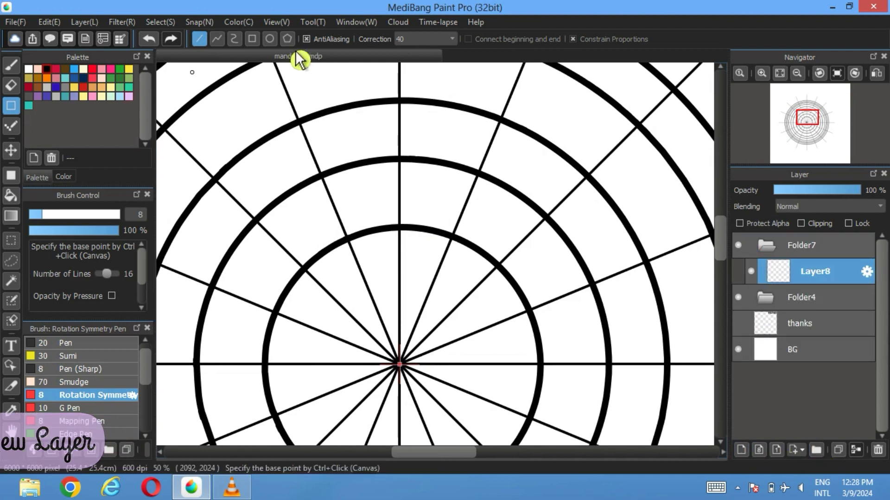
Step: Draw a single upright ellipse with the Pen at size 15, crossing the two innermost circles beside the upper vertical guide
{"action": "left_click", "coordinate": [269, 39]}
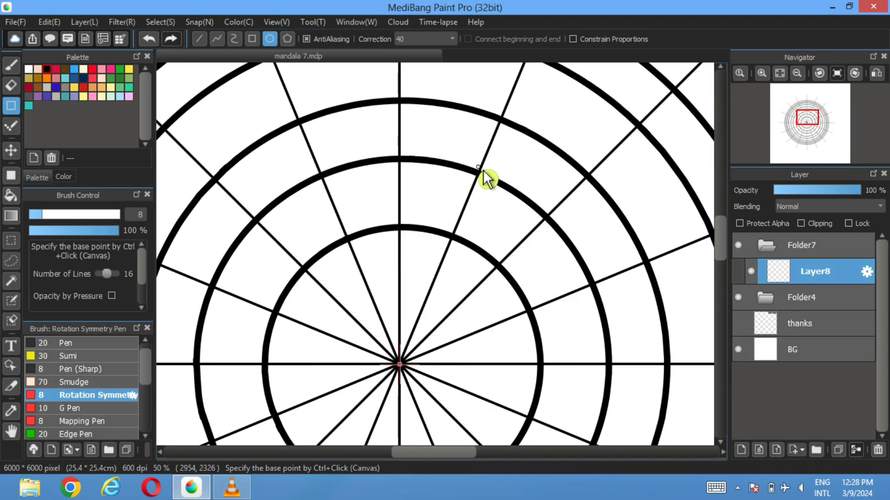
{"action": "left_click_drag", "start_coordinate": [481, 152], "coordinate": [407, 244]}
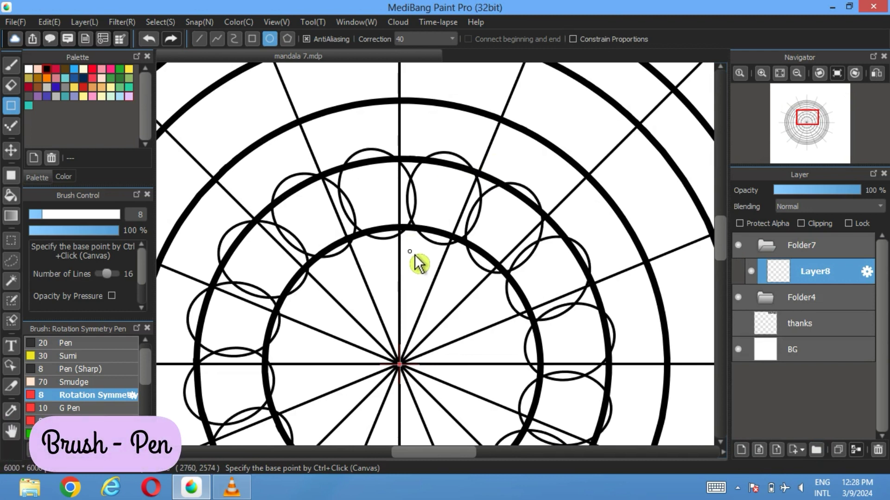
{"action": "left_click", "coordinate": [157, 39]}
{"action": "left_click", "coordinate": [74, 343]}
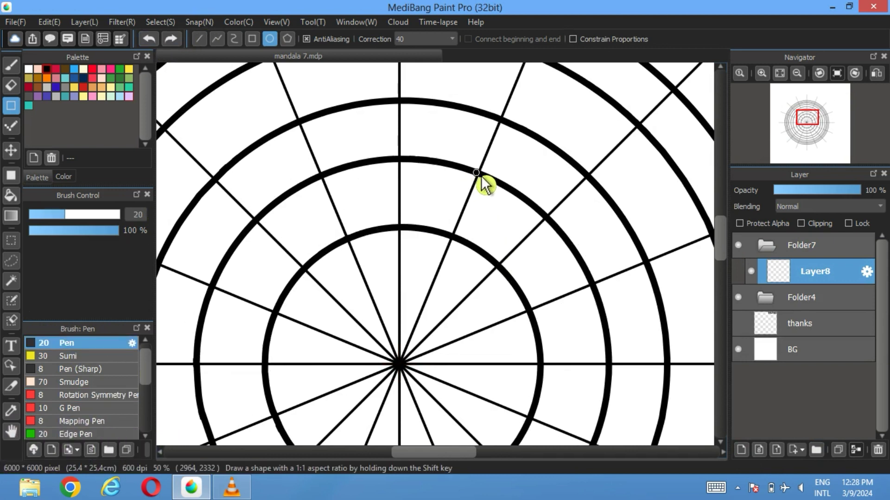
{"action": "mouse_move", "coordinate": [476, 172]}
{"action": "left_mouse_down"}
{"action": "mouse_move", "coordinate": [394, 248]}
{"action": "mouse_move", "coordinate": [407, 280]}
{"action": "left_mouse_up"}
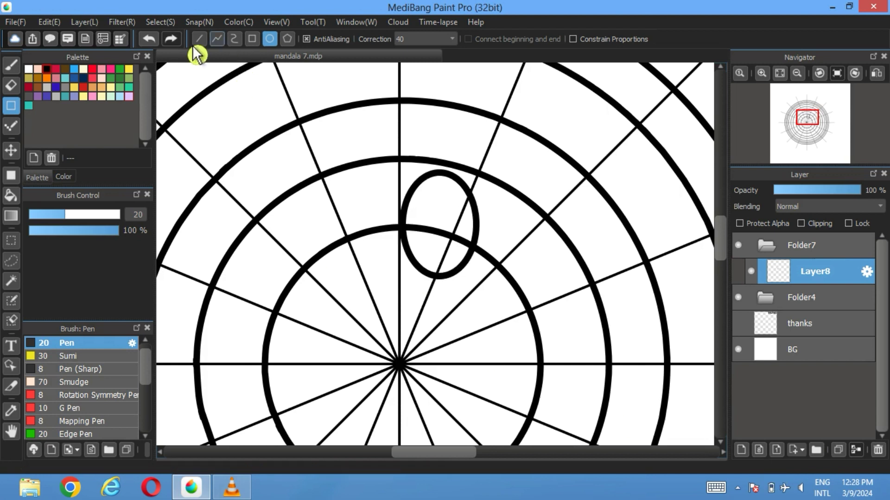
{"action": "left_click", "coordinate": [149, 38]}
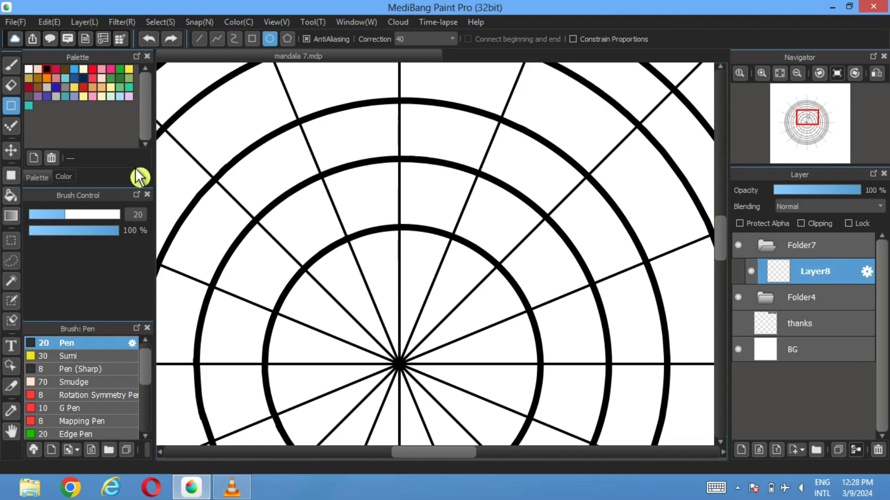
{"action": "left_click", "coordinate": [136, 215]}
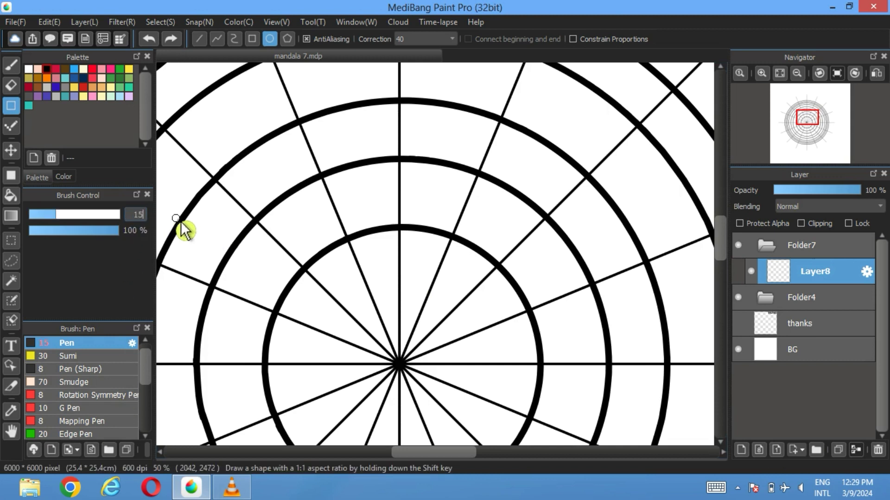
{"action": "left_click_drag", "start_coordinate": [465, 148], "coordinate": [398, 255]}
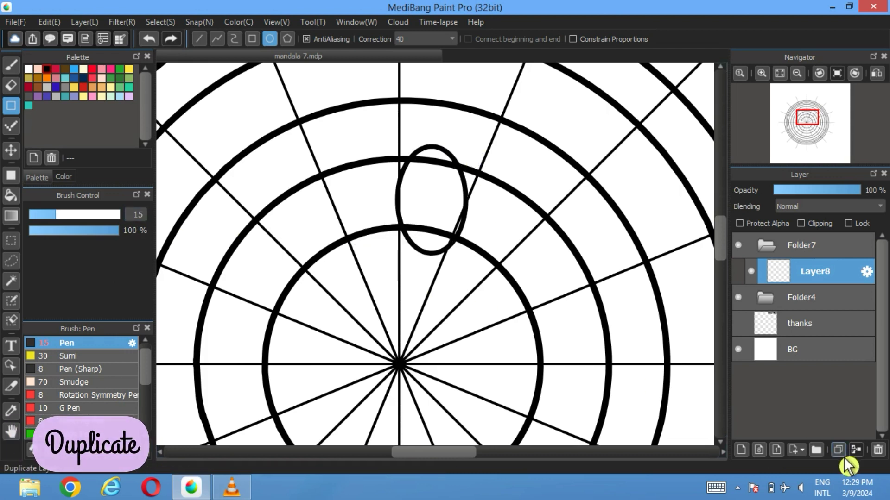
Step: Duplicate the ellipse layer and move the copy to the left so the two ellipses overlap in a petal shape
{"action": "left_click", "coordinate": [838, 450]}
{"action": "left_click", "coordinate": [11, 150]}
{"action": "left_click_drag", "start_coordinate": [466, 197], "coordinate": [426, 200]}
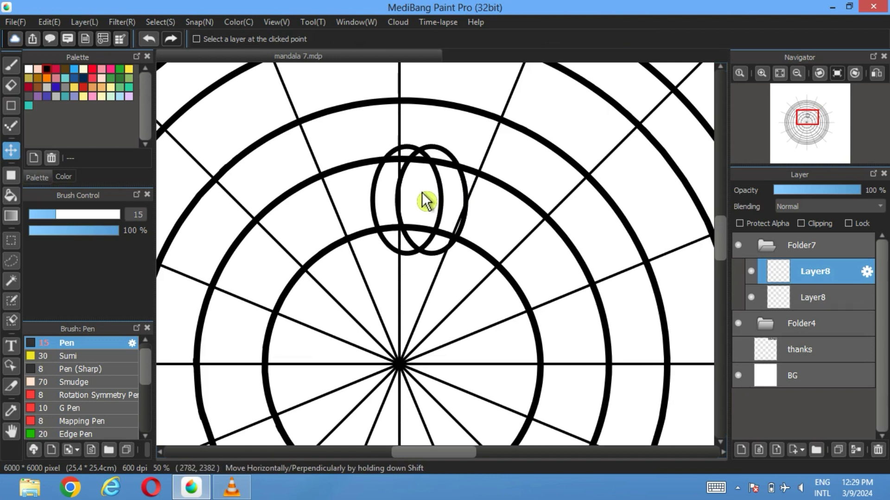
Step: Hide Folder4's guides and fill the overlap of the two ellipses with pink on a new layer
{"action": "left_click", "coordinate": [738, 323]}
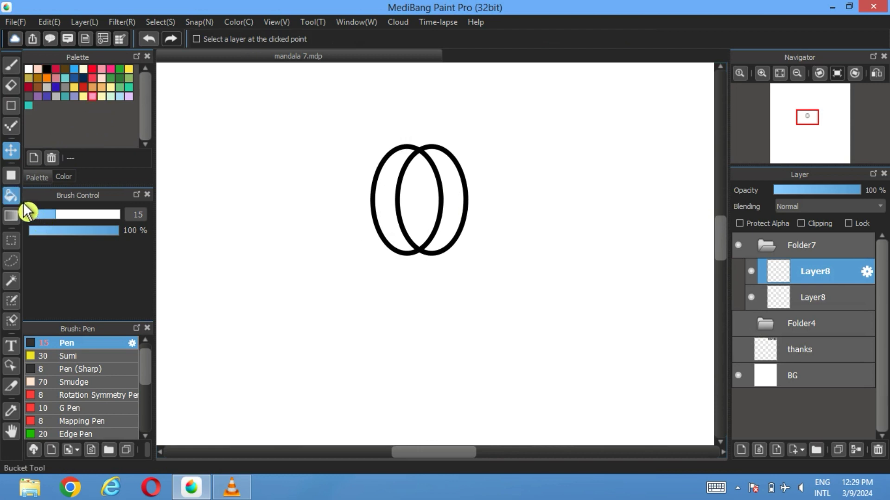
{"action": "left_click", "coordinate": [11, 195]}
{"action": "left_click", "coordinate": [428, 198]}
{"action": "left_click", "coordinate": [751, 298]}
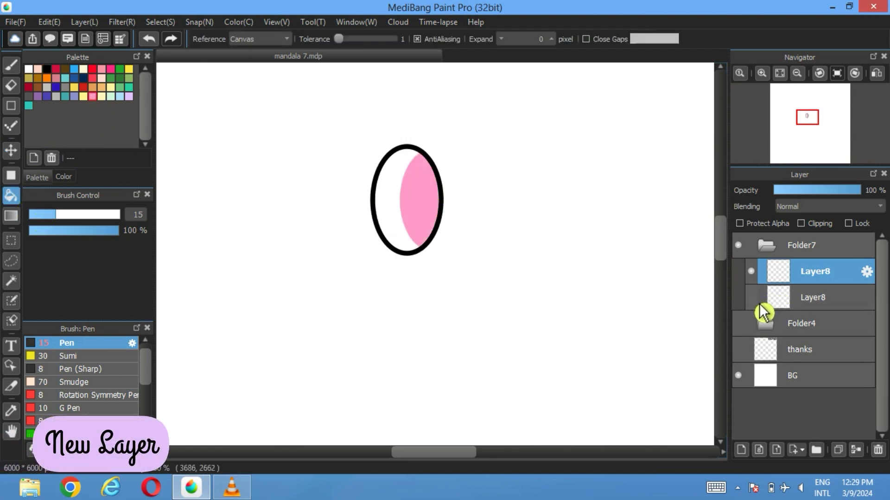
{"action": "left_click", "coordinate": [752, 297]}
{"action": "left_click", "coordinate": [155, 42]}
{"action": "left_click", "coordinate": [743, 450]}
{"action": "left_click", "coordinate": [427, 203]}
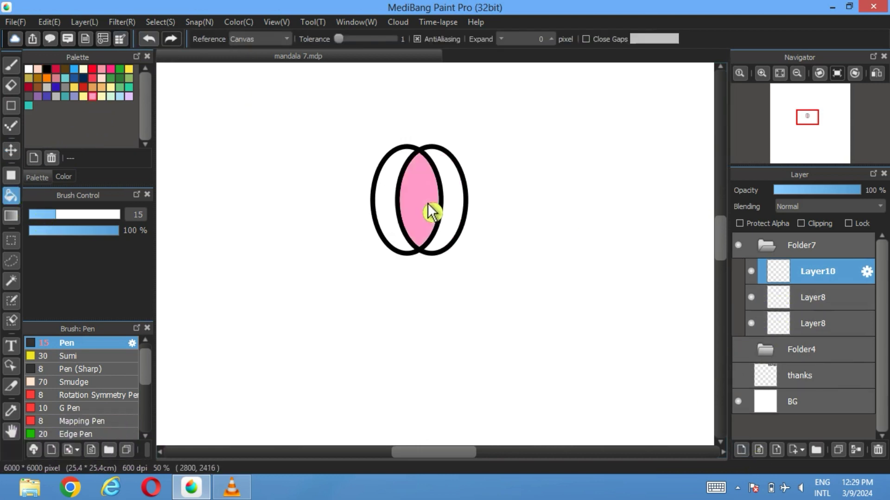
Step: Hide both ellipse outline layers and show the Folder4 guides again
{"action": "left_click", "coordinate": [751, 298]}
{"action": "left_click", "coordinate": [751, 324]}
{"action": "left_click", "coordinate": [739, 350]}
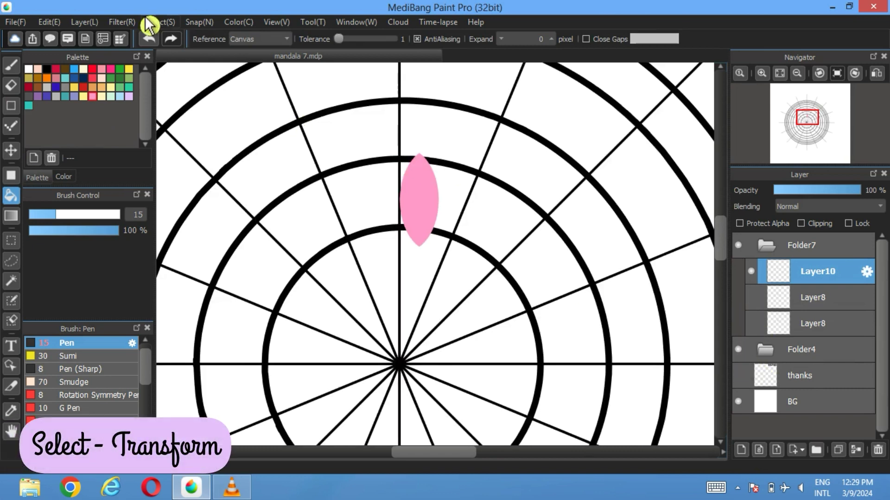
Step: Transform the pink petal, enlarging and tilting it to fit the sector between the vertical guide and the next radial line
{"action": "left_click", "coordinate": [160, 22]}
{"action": "left_click", "coordinate": [231, 183]}
{"action": "left_click_drag", "start_coordinate": [492, 121], "coordinate": [409, 176]}
{"action": "left_click_drag", "start_coordinate": [434, 243], "coordinate": [499, 174]}
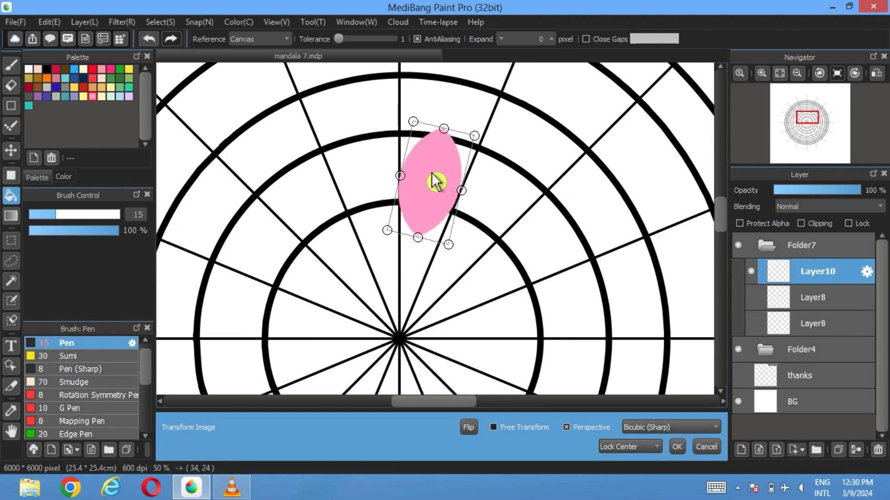
{"action": "left_click", "coordinate": [677, 447]}
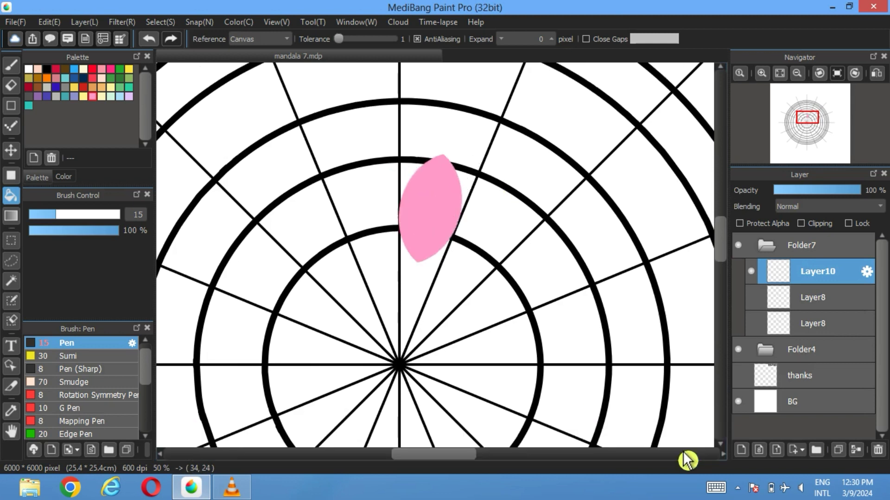
Step: Hide Folder4's guides, select the pink petal's area, outline it with a black 15-pixel selection border, and deselect it
{"action": "left_click", "coordinate": [738, 350]}
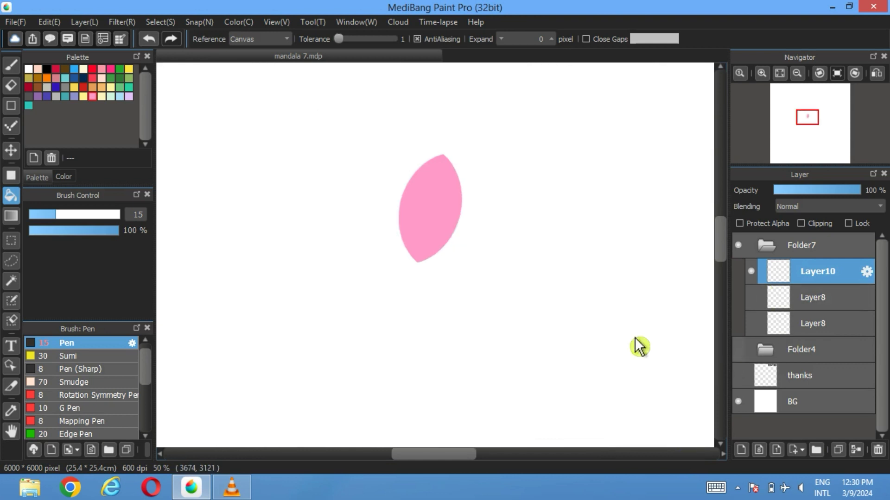
{"action": "left_click", "coordinate": [11, 281]}
{"action": "left_click", "coordinate": [421, 224]}
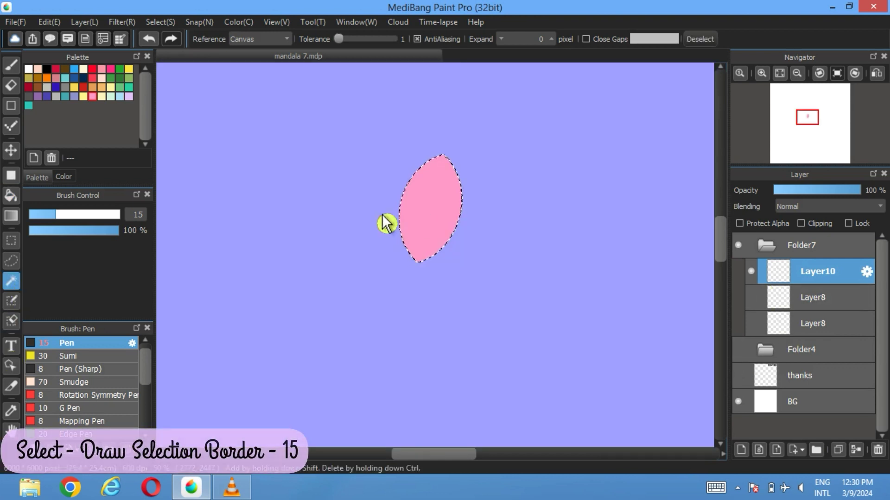
{"action": "left_click", "coordinate": [162, 23]}
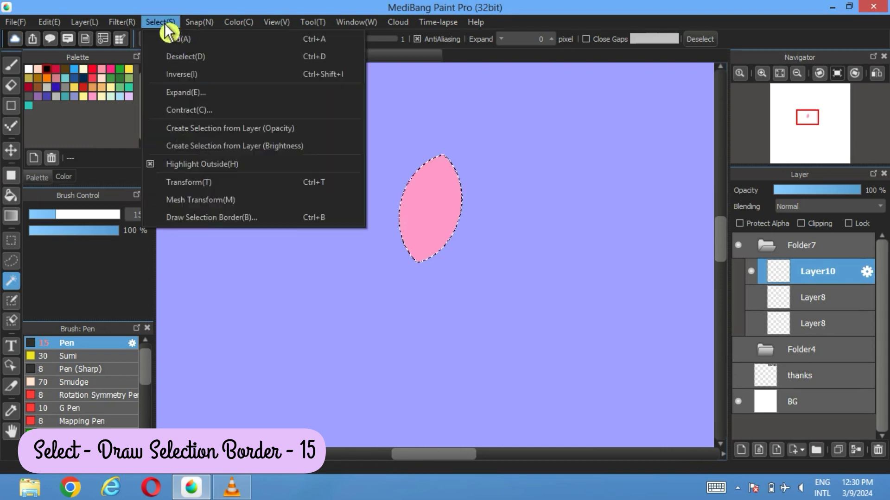
{"action": "left_click", "coordinate": [207, 220]}
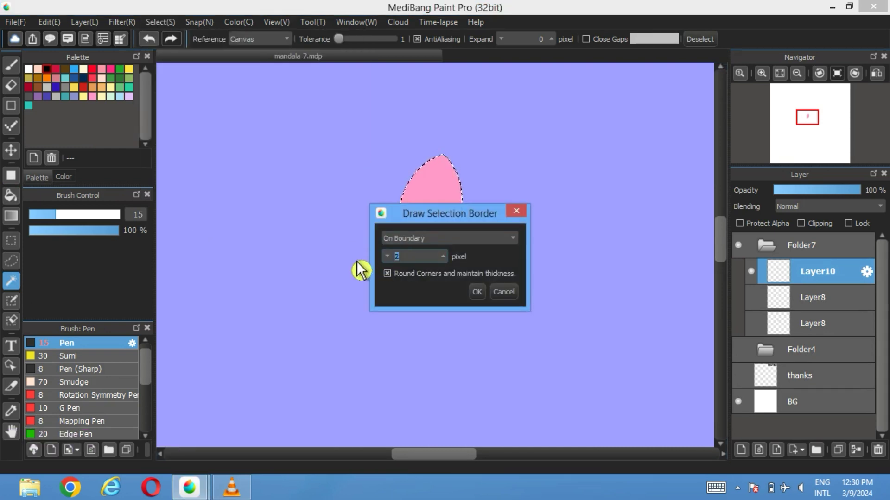
{"action": "left_click", "coordinate": [478, 292]}
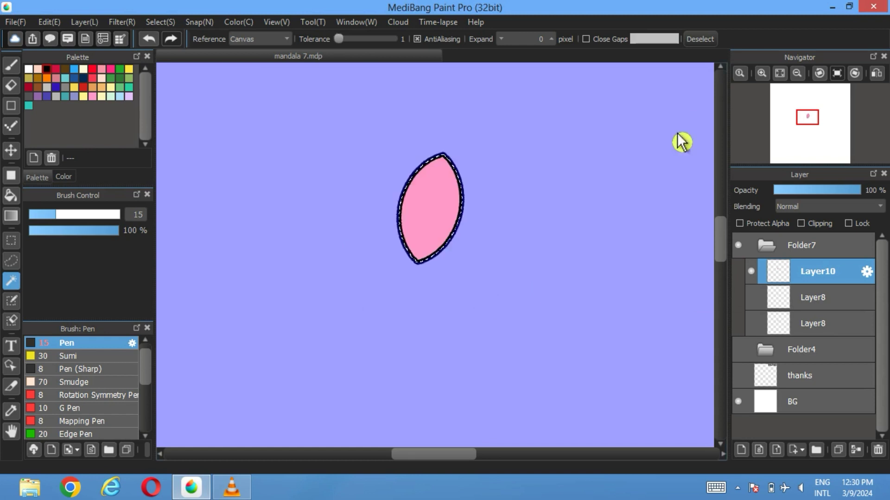
{"action": "left_click", "coordinate": [705, 40]}
Step: Delete both hidden Layer8 ellipse layers from Folder7 and show the Folder4 guides again
{"action": "left_click", "coordinate": [806, 306]}
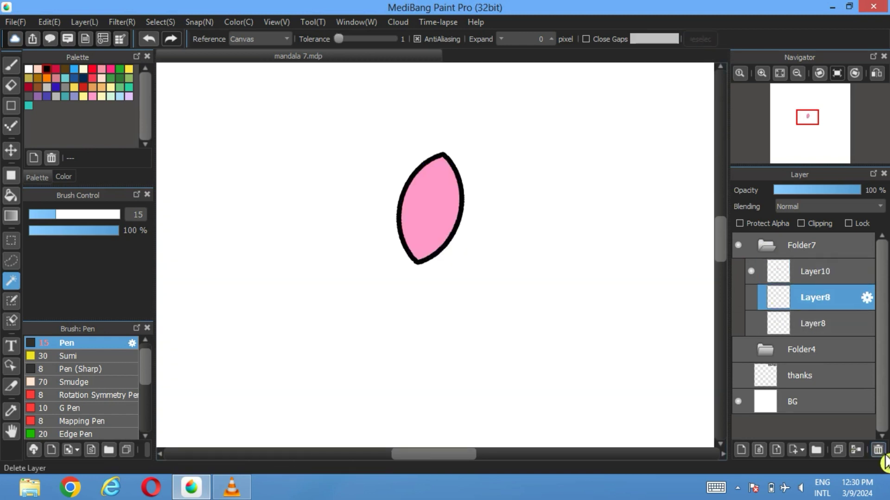
{"action": "left_click", "coordinate": [878, 450]}
{"action": "left_click", "coordinate": [827, 303]}
{"action": "left_click", "coordinate": [877, 449]}
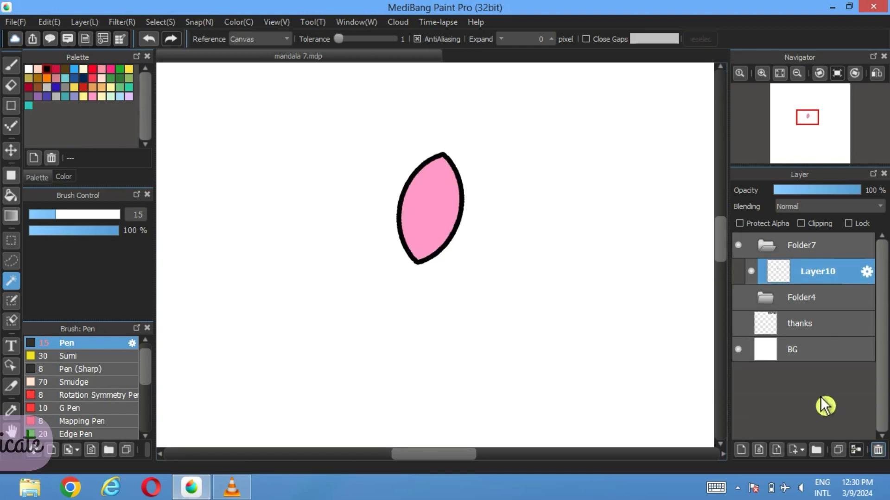
{"action": "left_click", "coordinate": [738, 297]}
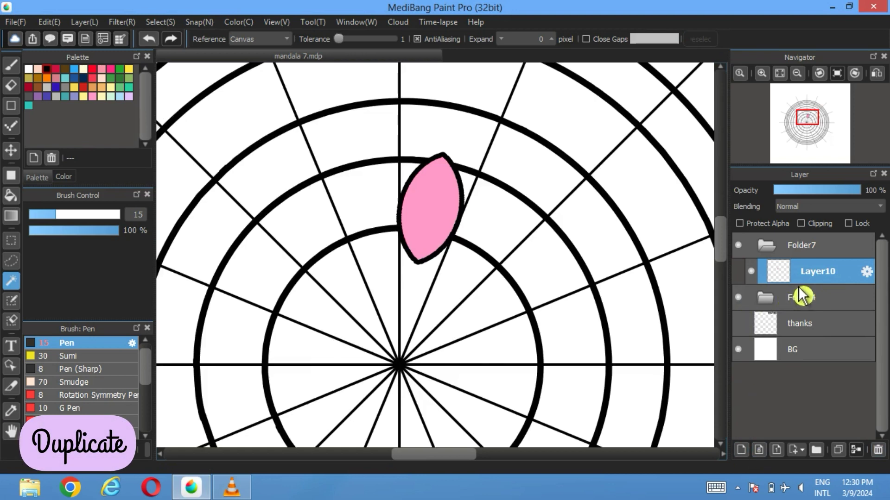
Step: Duplicate the outlined petal layer and move the copy to the opposite sector below the centre, left of the vertical guide
{"action": "left_click", "coordinate": [838, 450]}
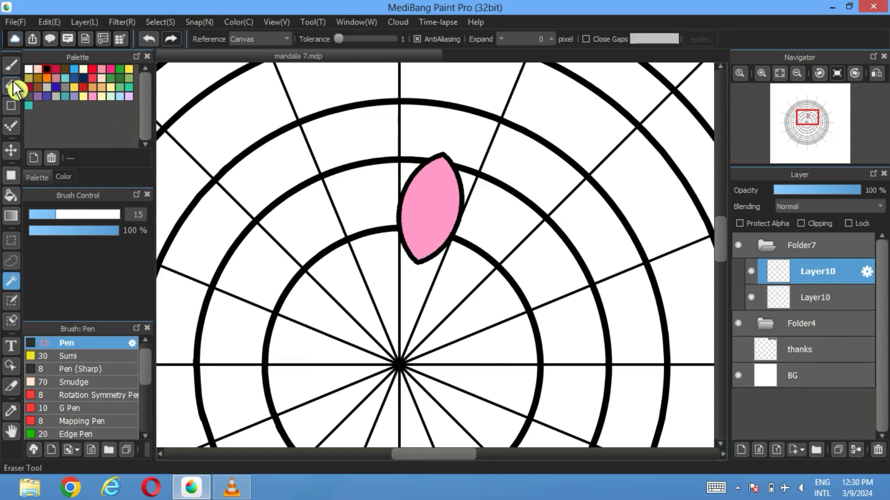
{"action": "left_click", "coordinate": [12, 151]}
{"action": "scroll", "coordinate": [385, 297], "scroll_direction": "down", "scroll_amount": 3}
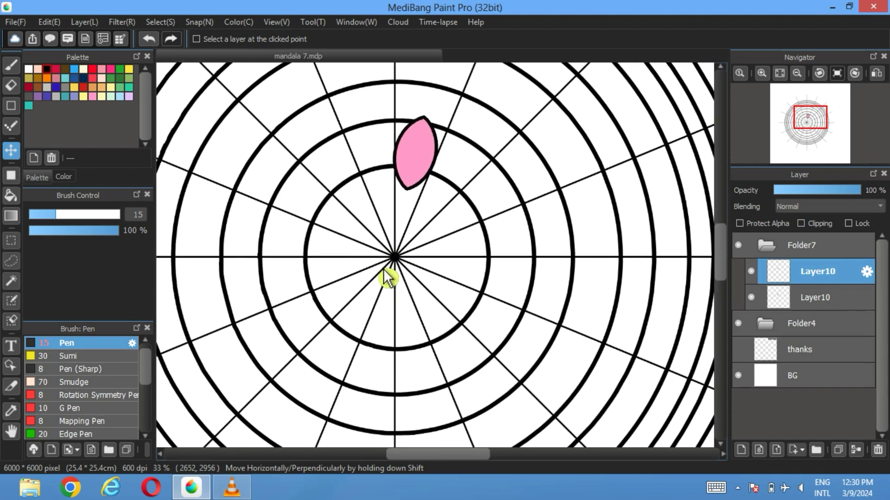
{"action": "left_click_drag", "start_coordinate": [421, 163], "coordinate": [377, 366]}
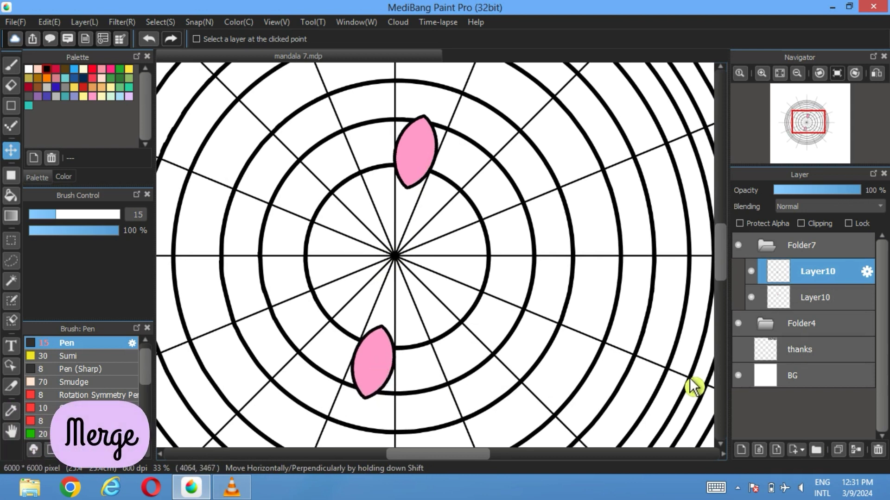
Step: Merge the two petals, duplicate the result, rotate the copy counterclockwise by one sector, and merge both layers
{"action": "left_click", "coordinate": [855, 450]}
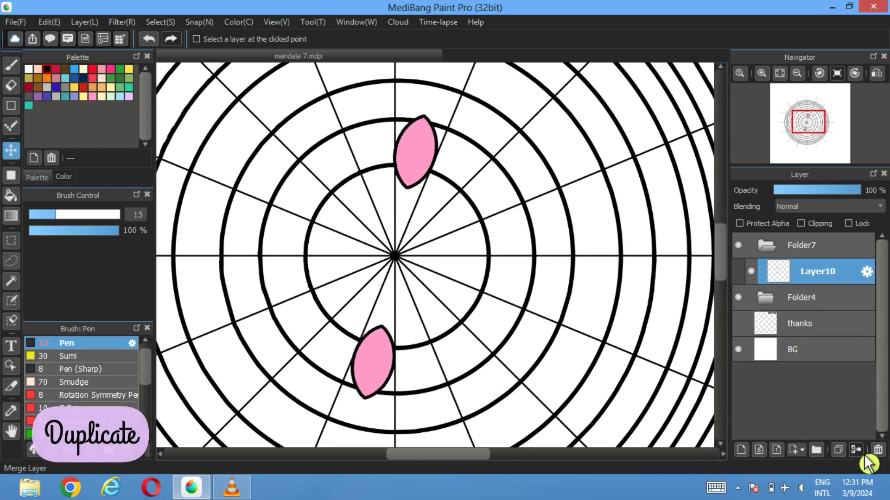
{"action": "left_click", "coordinate": [838, 451]}
{"action": "left_click", "coordinate": [160, 22]}
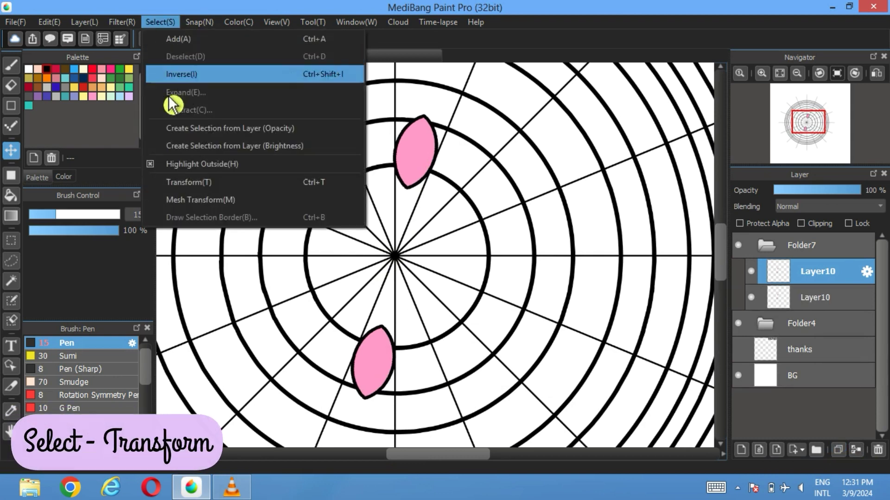
{"action": "left_click", "coordinate": [193, 184]}
{"action": "left_click_drag", "start_coordinate": [302, 193], "coordinate": [265, 220]}
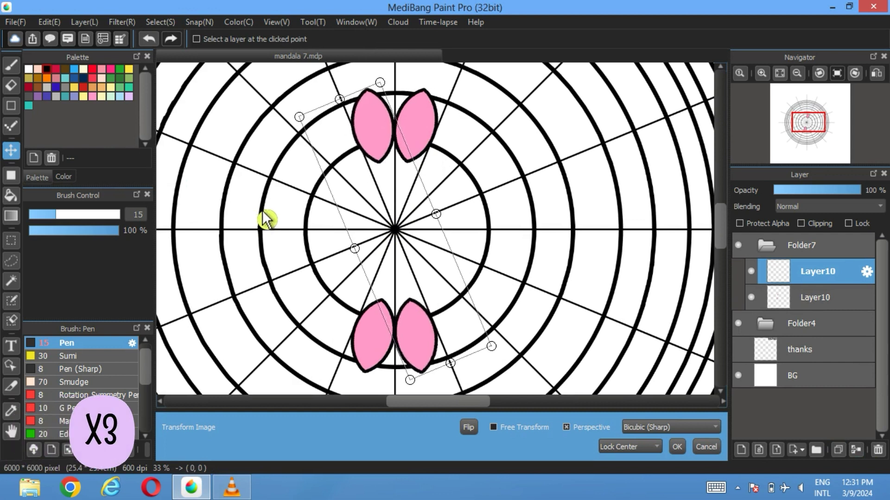
{"action": "left_click", "coordinate": [677, 447]}
{"action": "left_click", "coordinate": [865, 459]}
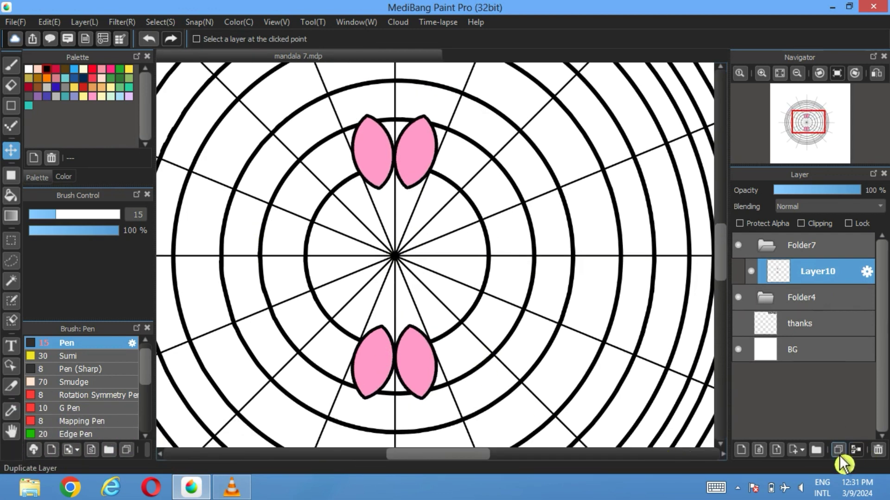
Step: Duplicate the four-petal layer and rotate the copy counterclockwise by two sectors, placing it beside the existing petals
{"action": "key", "text": "ctrl+z"}
{"action": "left_click", "coordinate": [160, 22]}
{"action": "left_click", "coordinate": [209, 183]}
{"action": "mouse_move", "coordinate": [220, 188]}
{"action": "left_mouse_down"}
{"action": "mouse_move", "coordinate": [229, 182]}
{"action": "mouse_move", "coordinate": [226, 195]}
{"action": "left_mouse_up"}
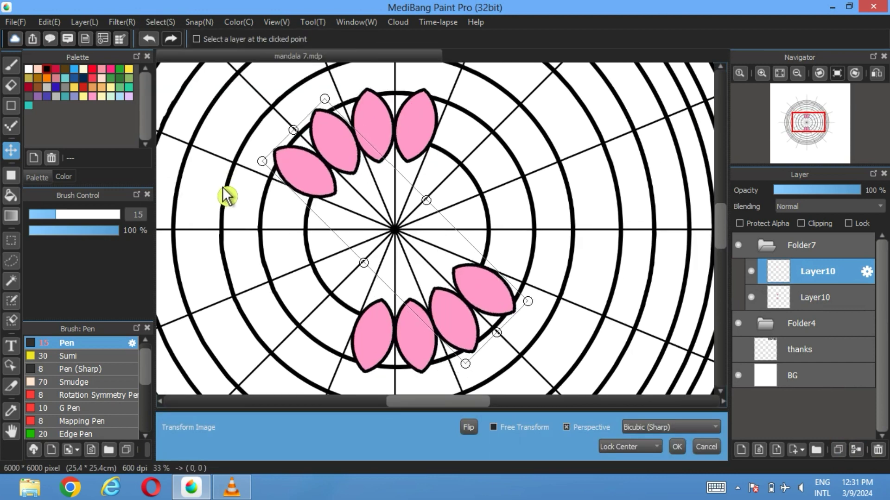
{"action": "left_click", "coordinate": [678, 448]}
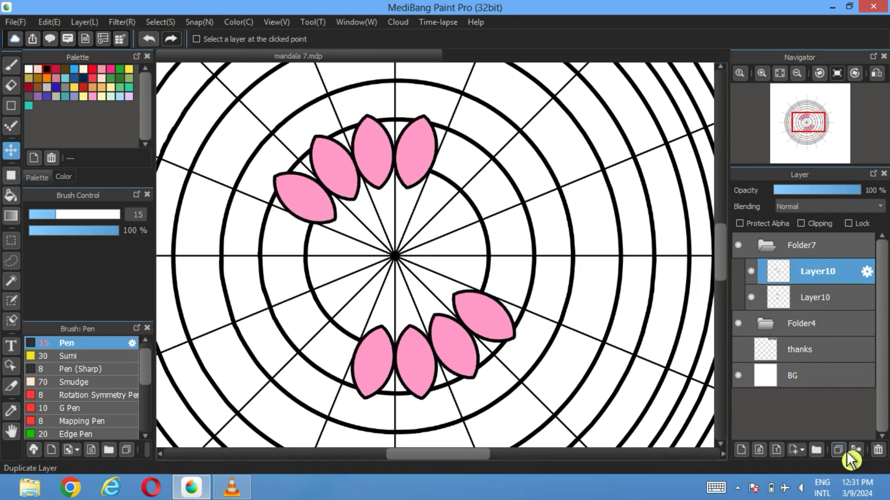
Step: Rotate a duplicate of the eight petals by a quarter turn to complete the 16-petal ring, and merge the layers
{"action": "left_click", "coordinate": [160, 22]}
{"action": "left_click", "coordinate": [183, 190]}
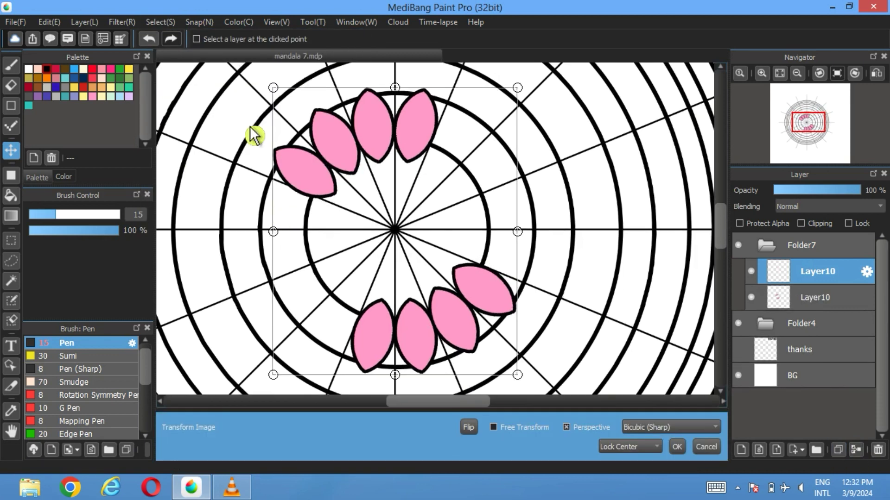
{"action": "left_click_drag", "start_coordinate": [224, 99], "coordinate": [256, 374]}
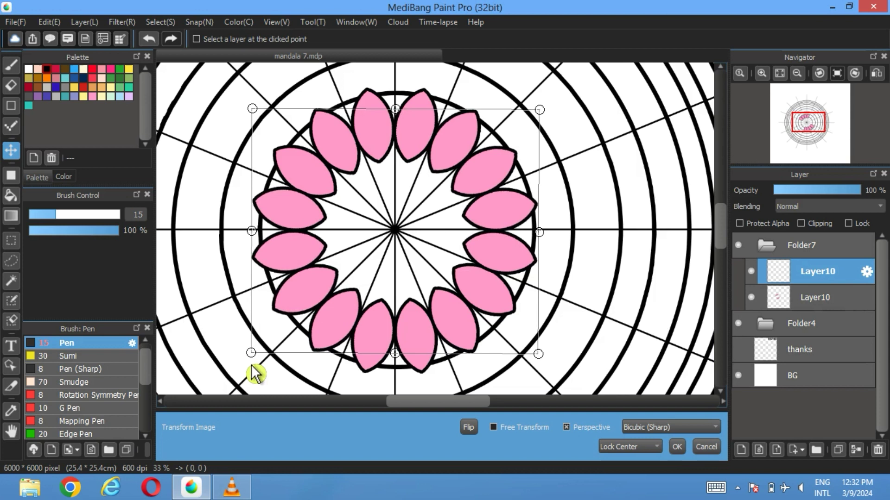
{"action": "left_click", "coordinate": [676, 448]}
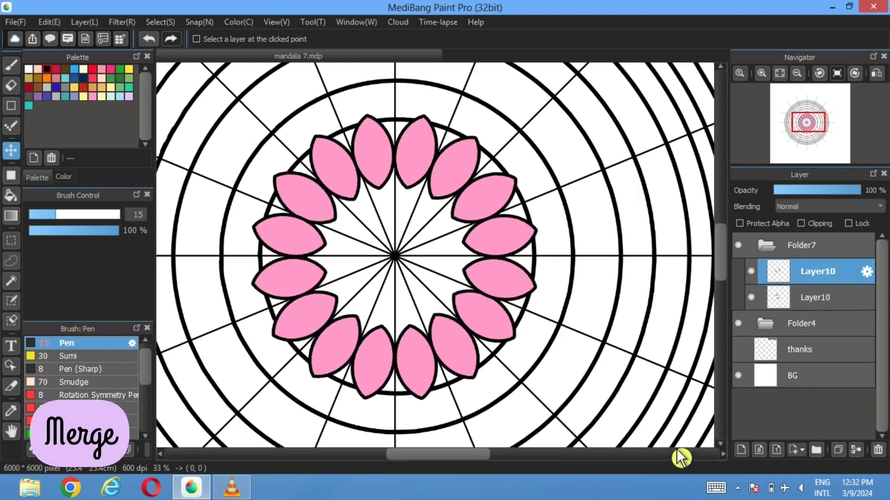
{"action": "left_click", "coordinate": [857, 455]}
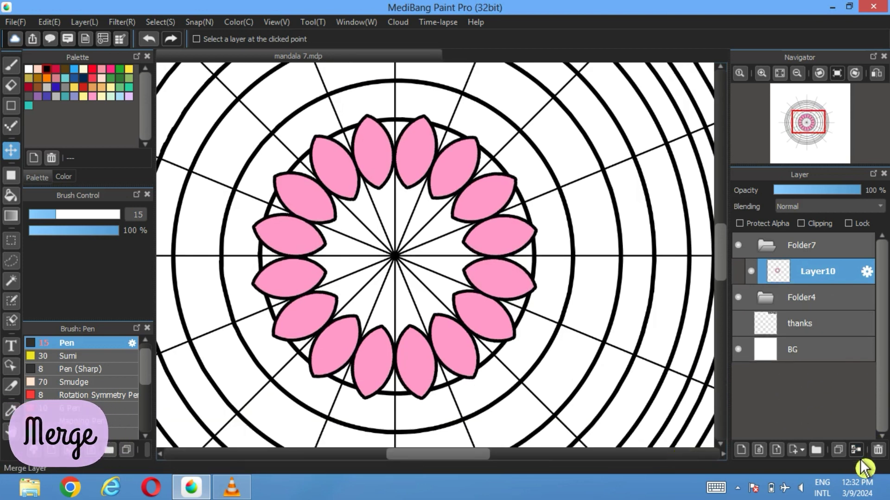
Step: Add a layer below the petal ring and set up ellipse drawing with the 16-line Rotation Symmetry Pen centred on the guides' centre
{"action": "left_click", "coordinate": [741, 451]}
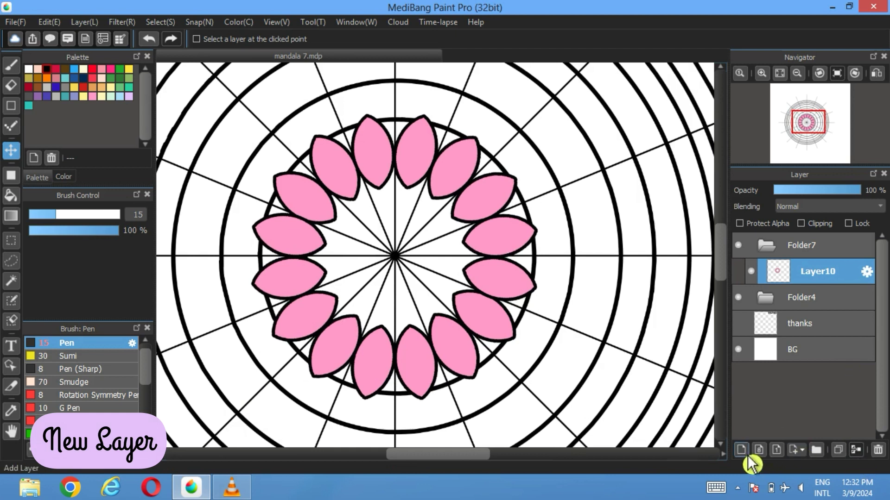
{"action": "mouse_move", "coordinate": [810, 306]}
{"action": "left_mouse_down"}
{"action": "mouse_move", "coordinate": [813, 273]}
{"action": "mouse_move", "coordinate": [812, 300]}
{"action": "left_mouse_up"}
{"action": "left_click", "coordinate": [811, 302]}
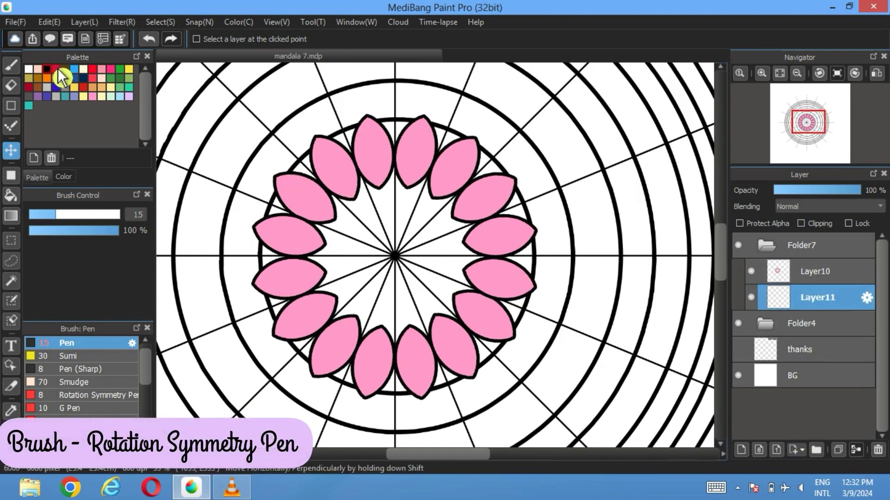
{"action": "left_click", "coordinate": [83, 395]}
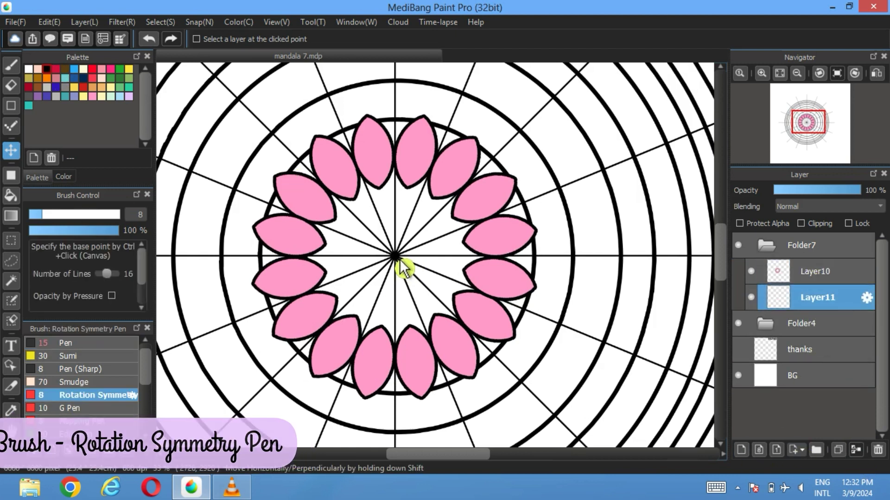
{"action": "left_click", "coordinate": [11, 106]}
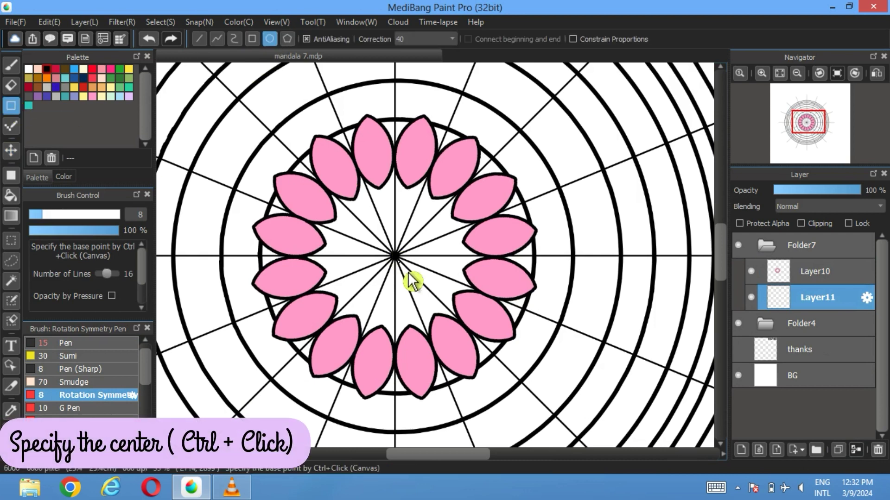
{"action": "left_click", "coordinate": [395, 256], "text": "ctrl"}
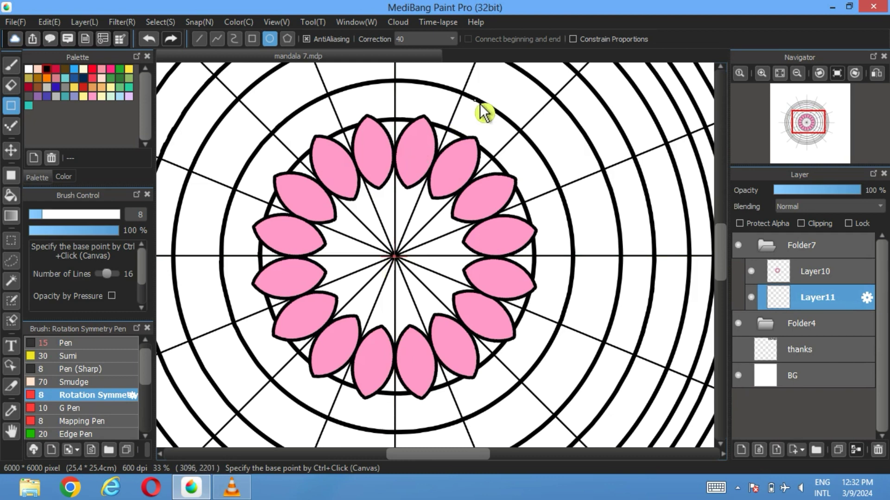
Step: Draw a ring of symmetric circles just outside the petals using the ellipse shape with constrained proportions
{"action": "scroll", "coordinate": [458, 118], "scroll_direction": "up", "scroll_amount": 3}
{"action": "left_click_drag", "start_coordinate": [463, 126], "coordinate": [445, 206]}
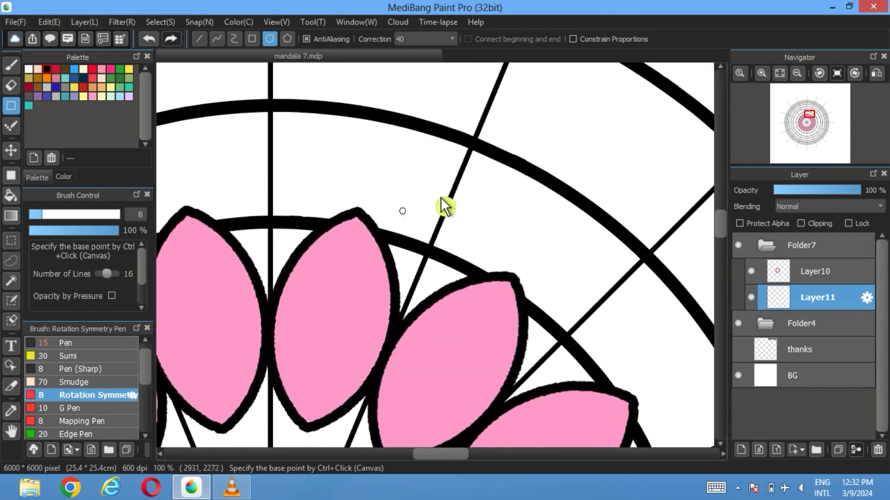
{"action": "left_click", "coordinate": [573, 39]}
{"action": "left_click_drag", "start_coordinate": [538, 174], "coordinate": [423, 234]}
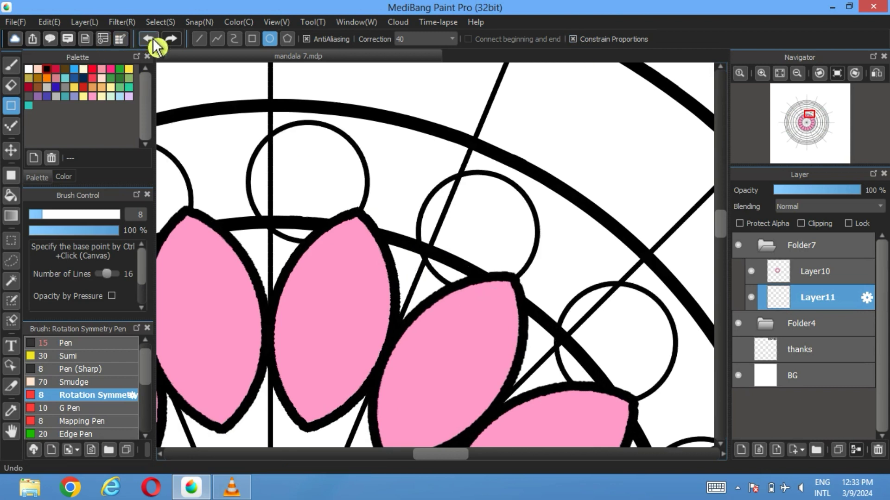
{"action": "left_click_drag", "start_coordinate": [540, 156], "coordinate": [426, 192]}
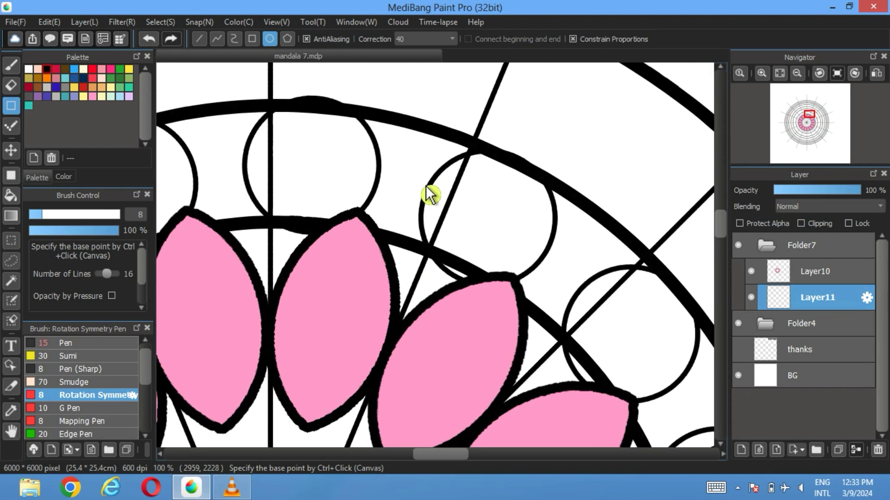
Step: Lower the opacity of the Folder4 guides so they appear grey
{"action": "left_click", "coordinate": [780, 327]}
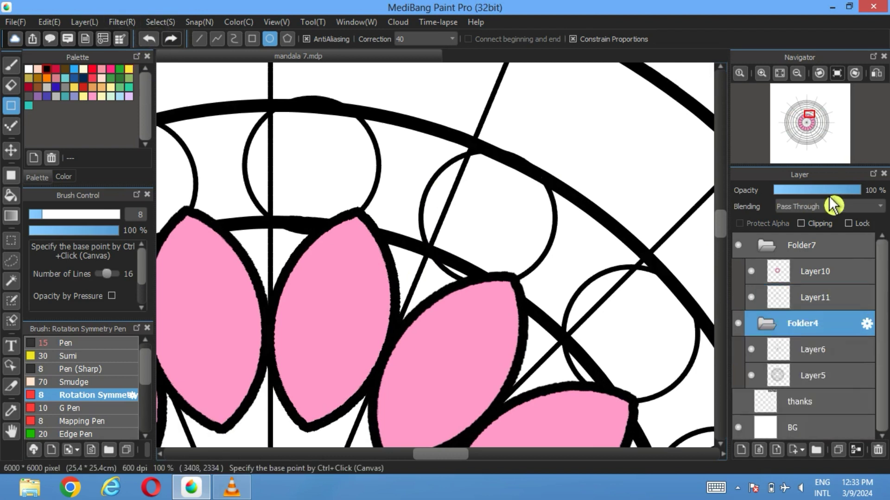
{"action": "left_click", "coordinate": [826, 190]}
Step: Try to rotate the ring of circles so they centre on the radial guides, and delete the circle layer
{"action": "left_click", "coordinate": [788, 297]}
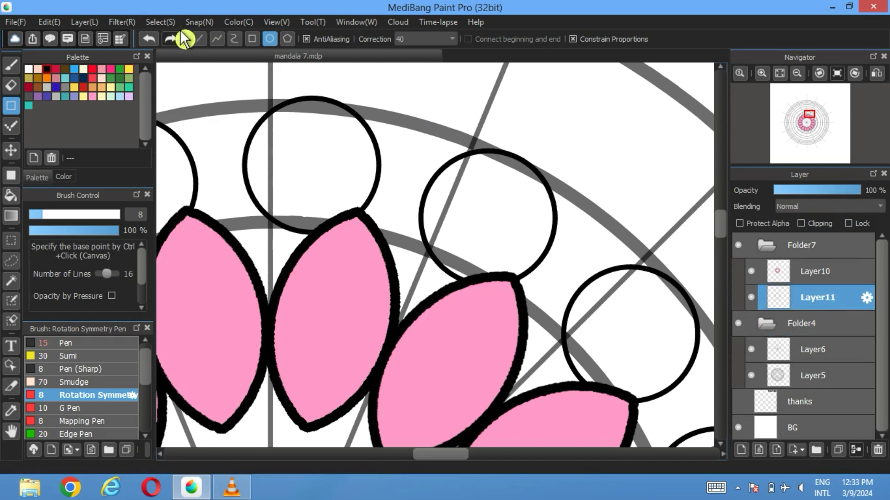
{"action": "left_click", "coordinate": [160, 22]}
{"action": "left_click", "coordinate": [189, 183]}
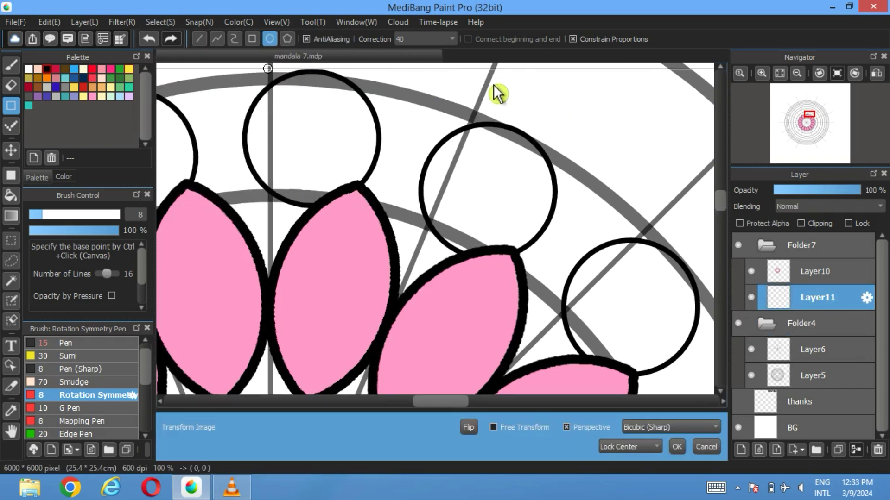
{"action": "left_click_drag", "start_coordinate": [460, 139], "coordinate": [399, 155]}
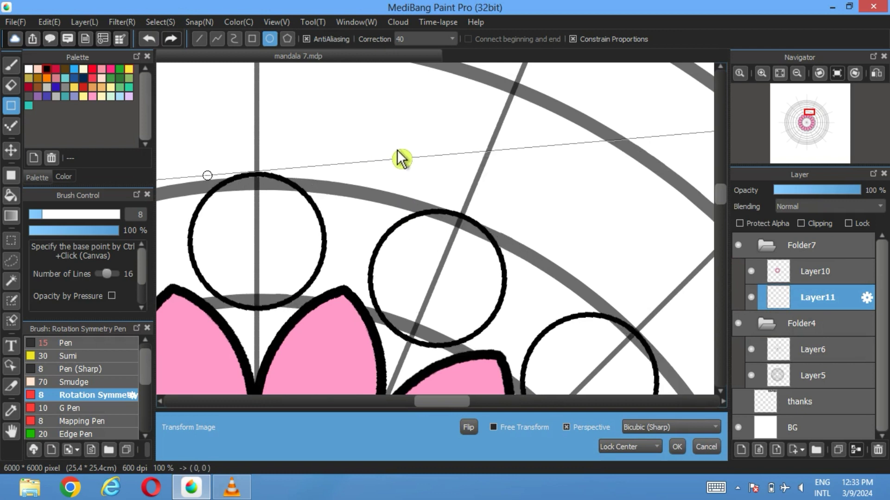
{"action": "left_click", "coordinate": [714, 447]}
{"action": "left_click", "coordinate": [149, 39]}
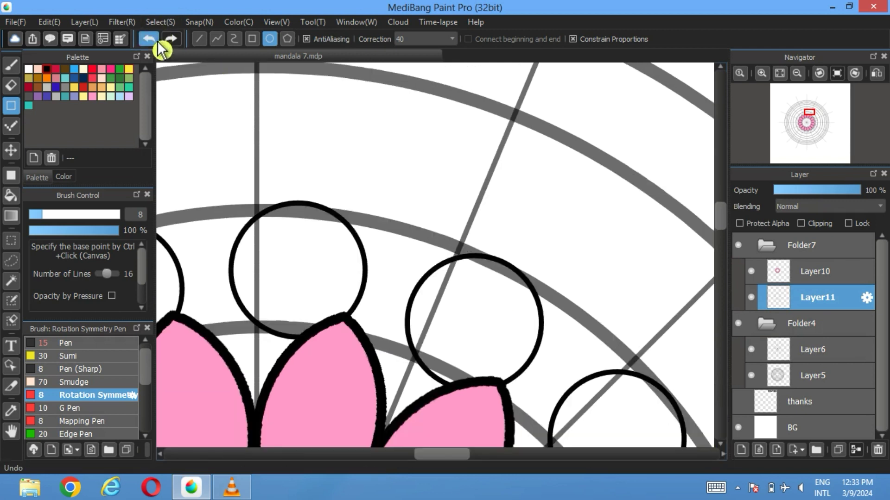
{"action": "left_click", "coordinate": [877, 449]}
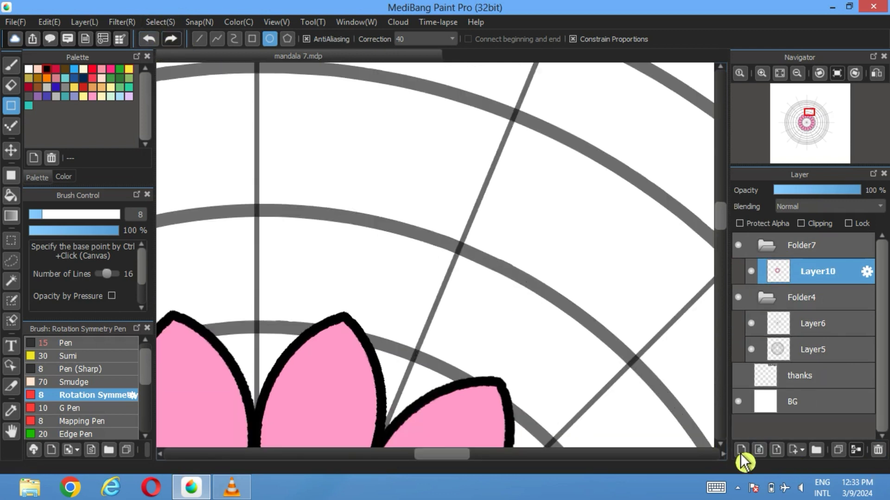
Step: Draw a ring of 16 symmetric circles just outside the petals with brush size 15, on a new layer placed beneath the petals
{"action": "left_click", "coordinate": [741, 449]}
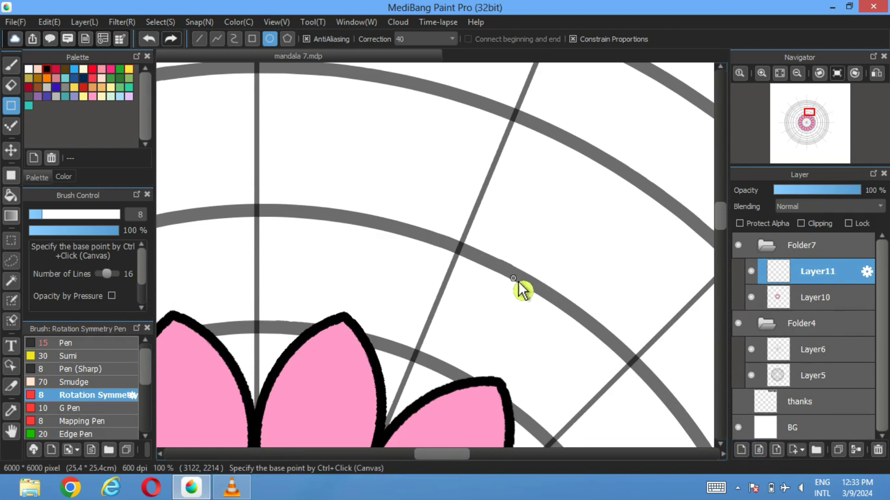
{"action": "left_click_drag", "start_coordinate": [518, 246], "coordinate": [379, 302]}
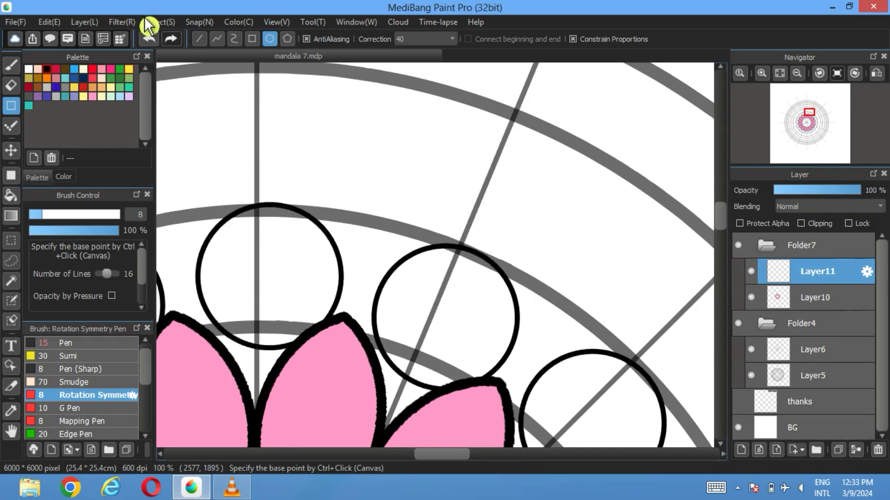
{"action": "key", "text": "ctrl+z"}
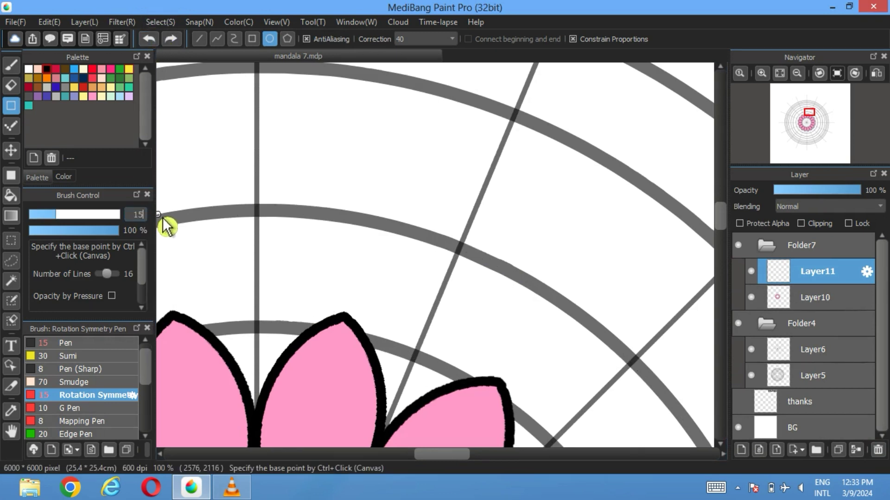
{"action": "left_click_drag", "start_coordinate": [535, 261], "coordinate": [396, 304]}
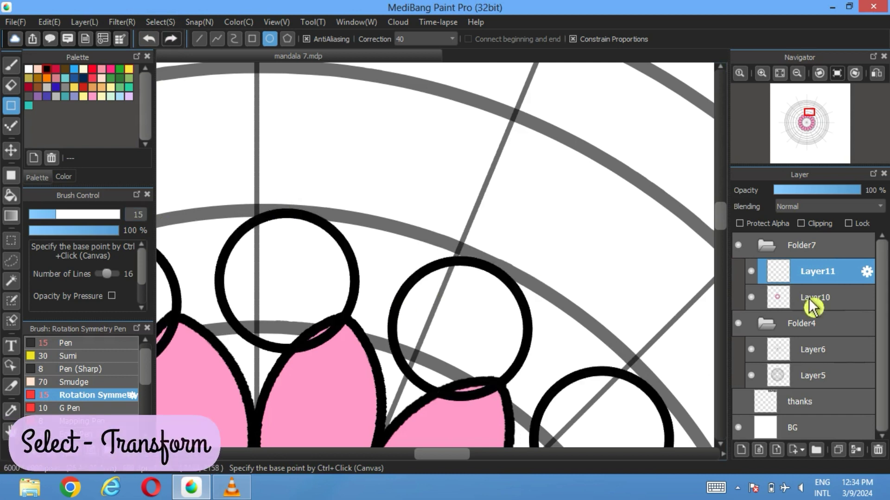
{"action": "left_click_drag", "start_coordinate": [756, 276], "coordinate": [778, 297]}
Step: Rotate the ring of circles with Transform so that each circle is centred on a radial guide
{"action": "left_click", "coordinate": [161, 21]}
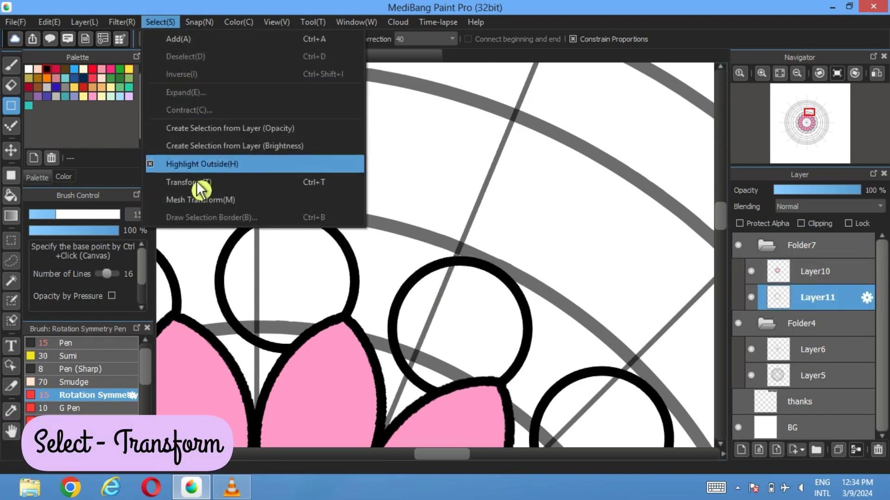
{"action": "left_click", "coordinate": [195, 237]}
{"action": "left_click_drag", "start_coordinate": [432, 149], "coordinate": [395, 151]}
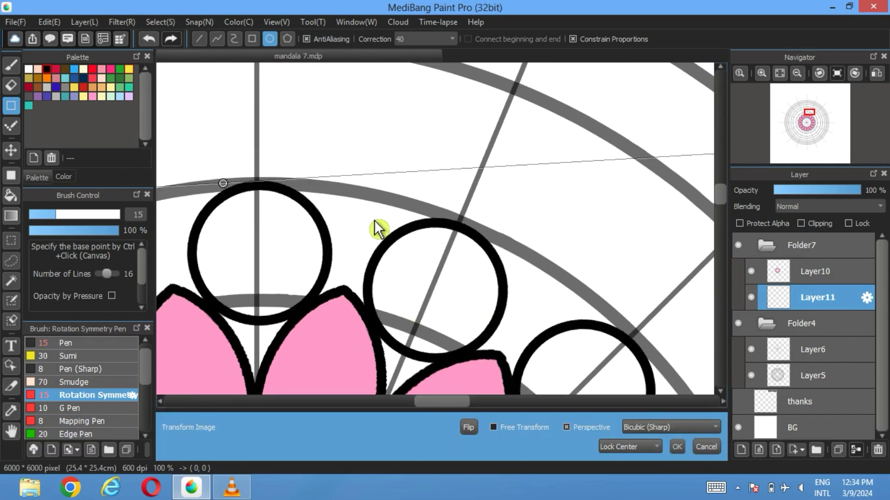
{"action": "key", "text": "Return"}
{"action": "scroll", "coordinate": [377, 223], "scroll_direction": "down", "scroll_amount": 5}
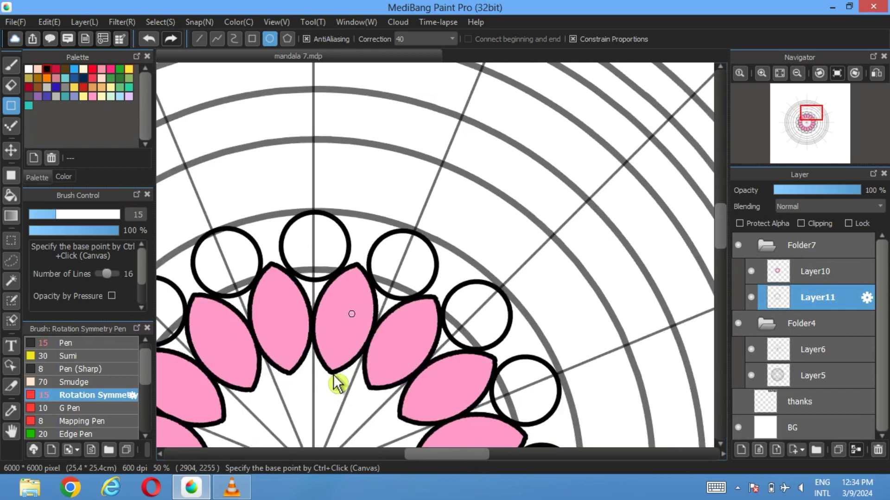
{"action": "left_click_drag", "start_coordinate": [403, 261], "coordinate": [386, 308]}
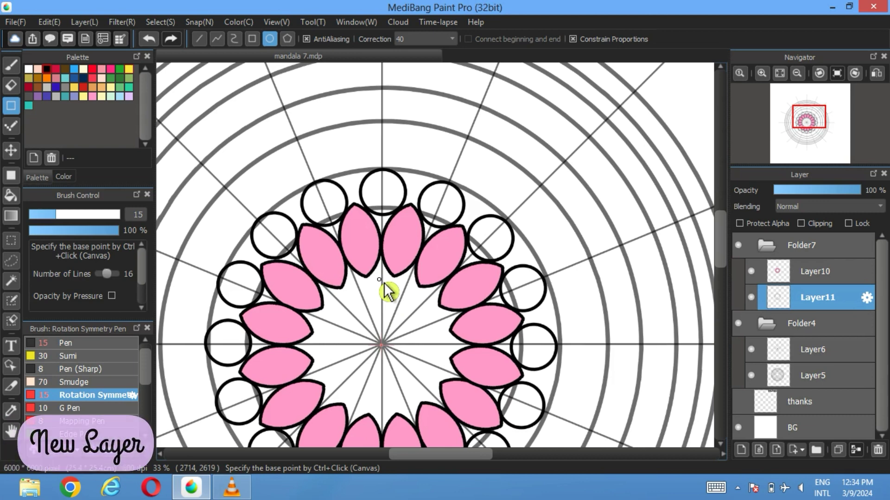
Step: Add a layer above the petals and draw one larger circle with the size 15 Pen, reaching from the petal tips to the next guide ring
{"action": "left_click", "coordinate": [817, 274]}
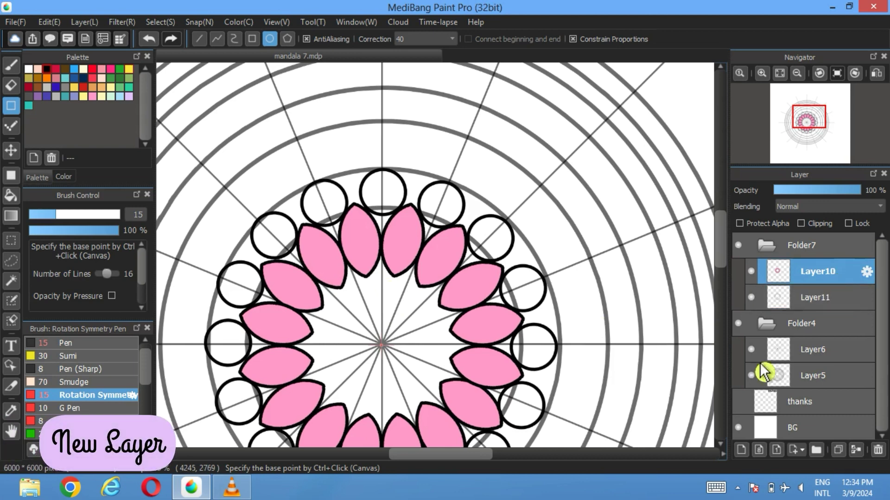
{"action": "left_click", "coordinate": [741, 450]}
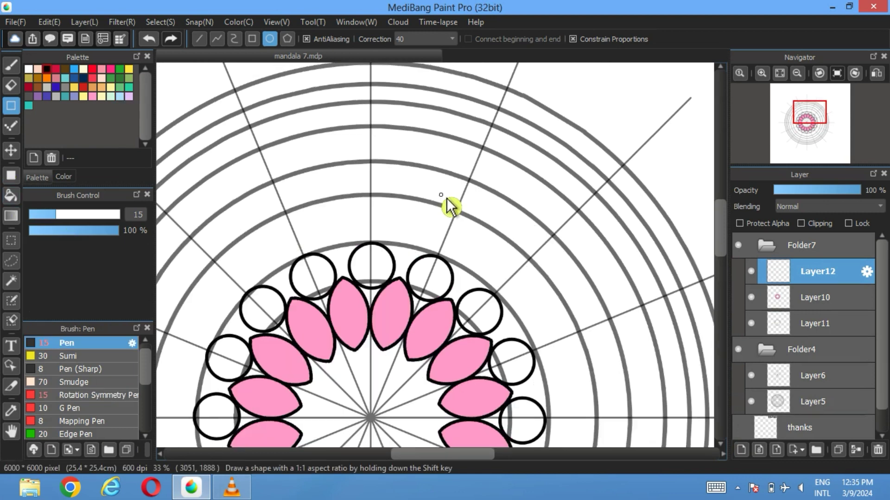
{"action": "left_click_drag", "start_coordinate": [445, 198], "coordinate": [391, 287]}
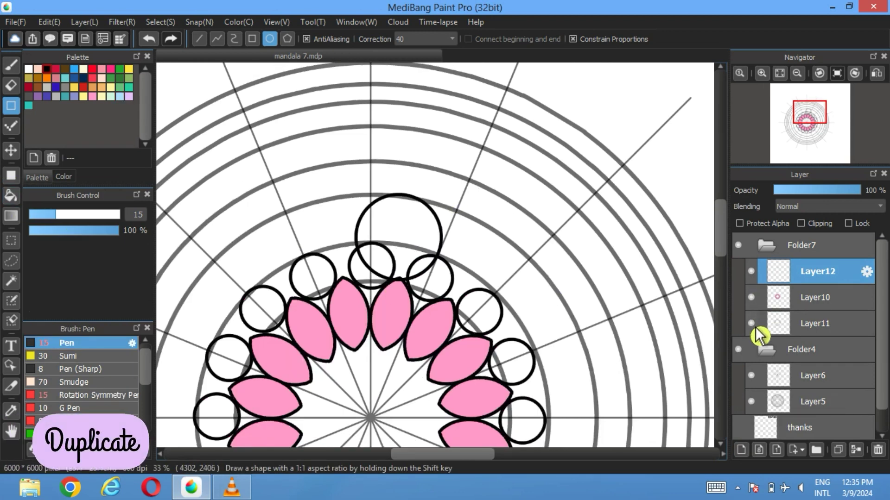
Step: Duplicate the large circle and offset the copy sideways to form a lens-shaped overlap, positioning the pair above the petal tip
{"action": "left_click", "coordinate": [838, 450]}
{"action": "left_click", "coordinate": [12, 149]}
{"action": "mouse_move", "coordinate": [426, 234]}
{"action": "left_mouse_down"}
{"action": "mouse_move", "coordinate": [388, 236]}
{"action": "mouse_move", "coordinate": [426, 239]}
{"action": "left_mouse_up"}
{"action": "left_click", "coordinate": [840, 306], "text": "ctrl"}
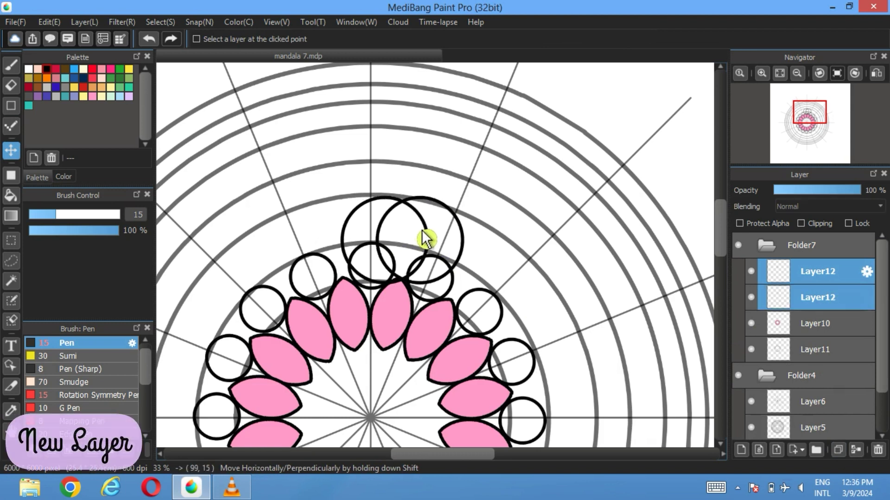
Step: Add a new layer, hide the guides, petals and small circles, and fill the overlap of the two large circles with light purple
{"action": "left_click", "coordinate": [741, 449]}
{"action": "left_click", "coordinate": [741, 403]}
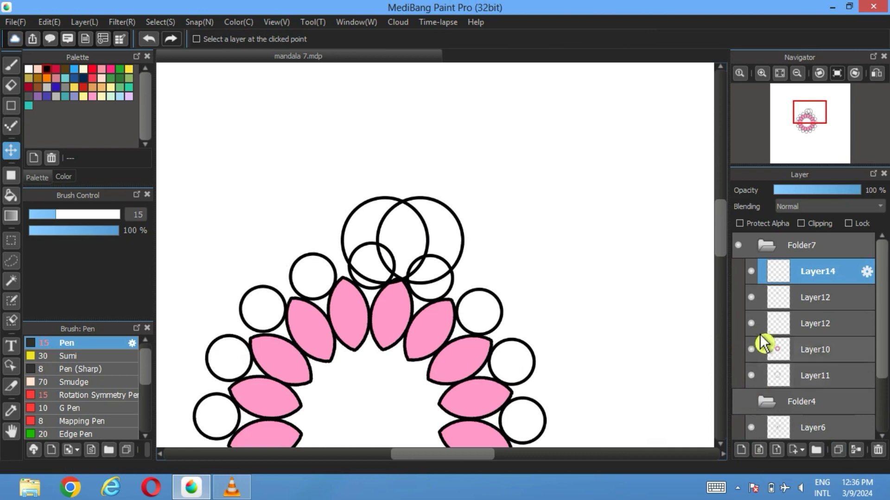
{"action": "left_click", "coordinate": [751, 375]}
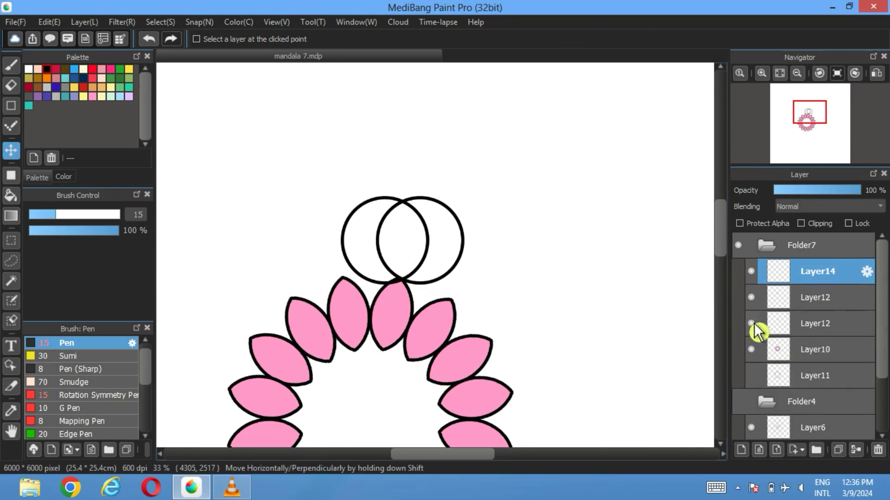
{"action": "left_click", "coordinate": [751, 350]}
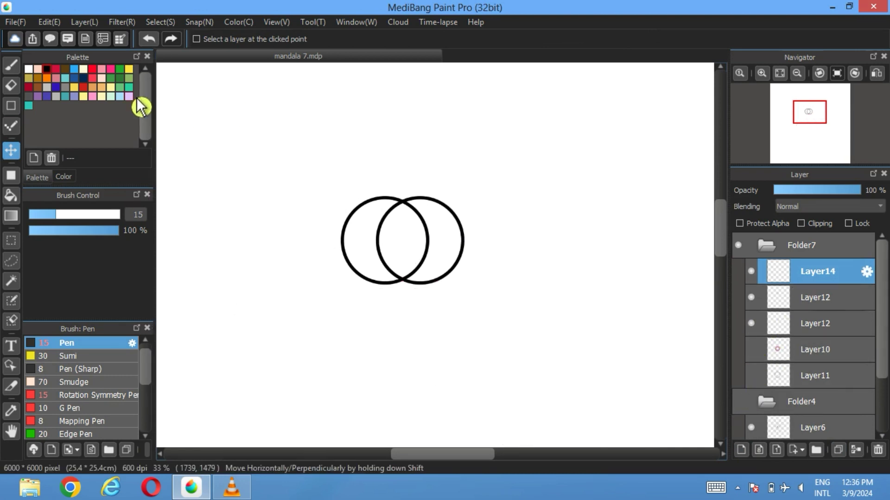
{"action": "key", "text": "g"}
{"action": "left_click", "coordinate": [419, 244]}
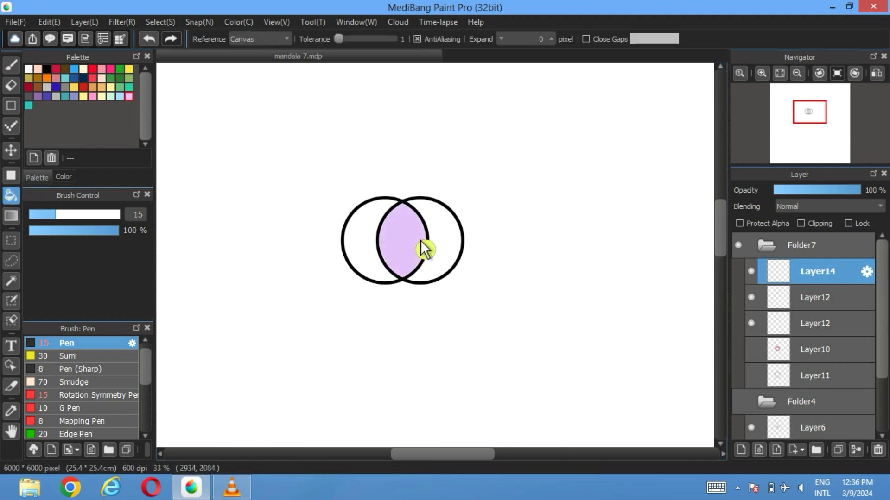
Step: Hide and delete both large-circle layers, keeping only the purple lens shape
{"action": "left_click", "coordinate": [751, 297]}
{"action": "left_click", "coordinate": [751, 323]}
{"action": "left_click", "coordinate": [833, 306]}
{"action": "left_click", "coordinate": [879, 450]}
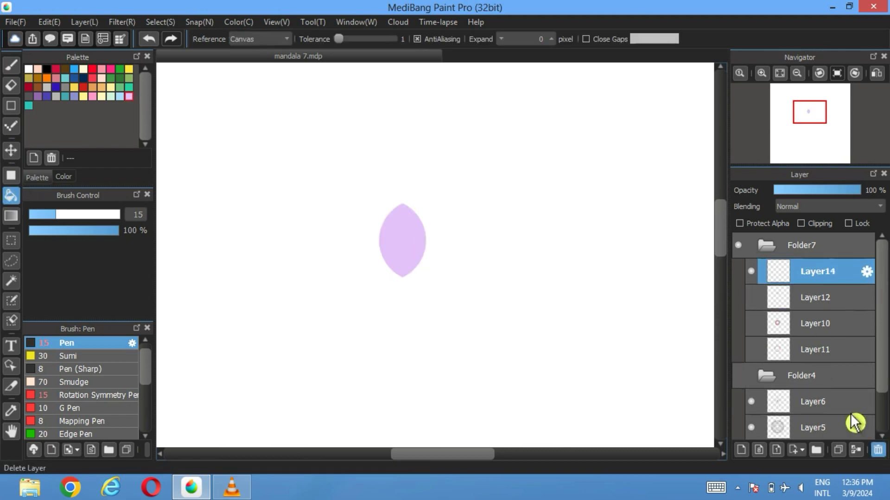
{"action": "left_click", "coordinate": [825, 297]}
{"action": "left_click", "coordinate": [879, 450]}
Step: Show the petal ring, the small circles and the Folder4 guides again
{"action": "left_click", "coordinate": [751, 297]}
{"action": "left_click", "coordinate": [751, 323]}
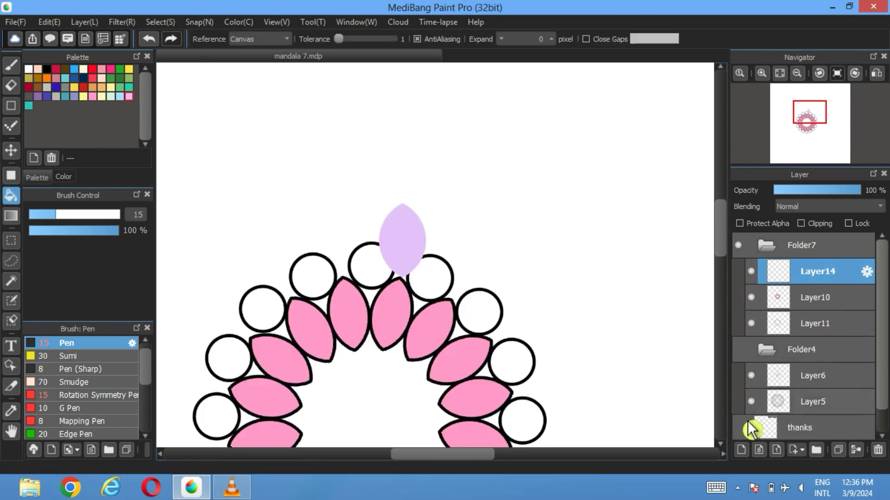
{"action": "left_click", "coordinate": [738, 350]}
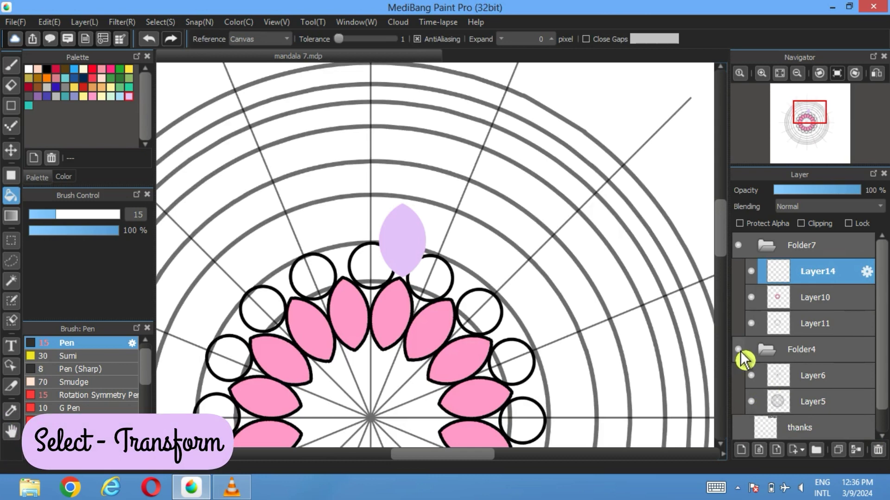
Step: Rotate the purple lens with Transform and move it midway between two radial guides, just outside the petal ring
{"action": "left_click", "coordinate": [160, 22]}
{"action": "left_click", "coordinate": [186, 183]}
{"action": "left_click_drag", "start_coordinate": [457, 179], "coordinate": [473, 183]}
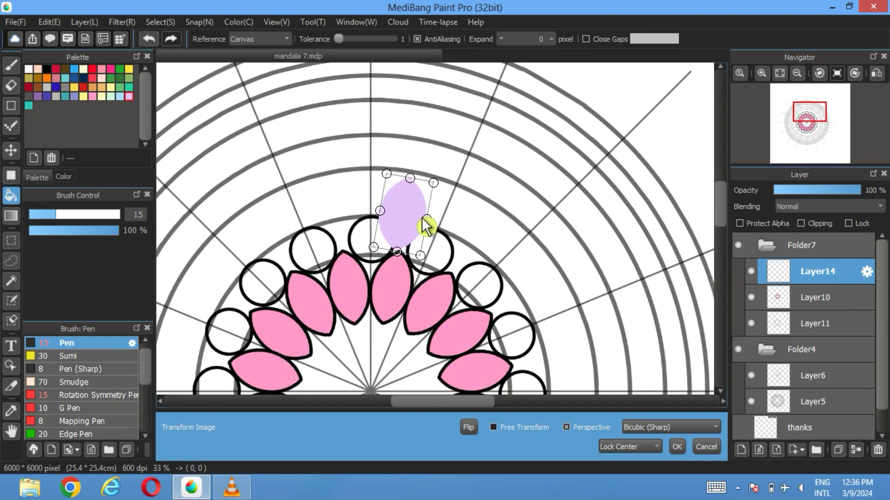
{"action": "left_click_drag", "start_coordinate": [423, 222], "coordinate": [430, 218]}
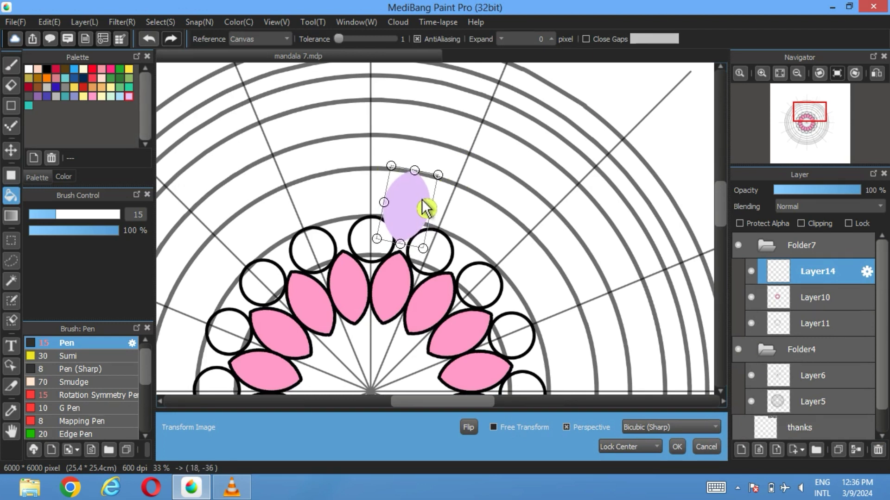
{"action": "left_click_drag", "start_coordinate": [425, 209], "coordinate": [429, 209]}
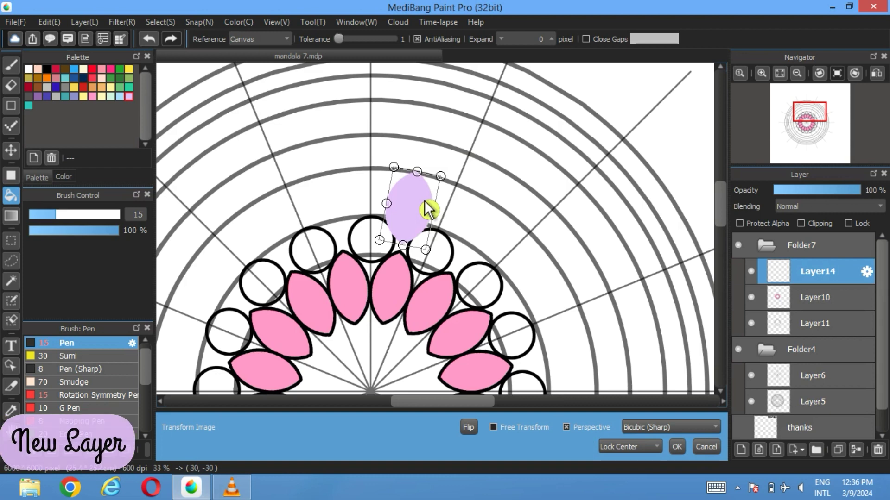
{"action": "left_click", "coordinate": [679, 447]}
Step: Hide the small circles and create a light blue copy of the lens on a new layer beneath the purple one
{"action": "left_click", "coordinate": [742, 450]}
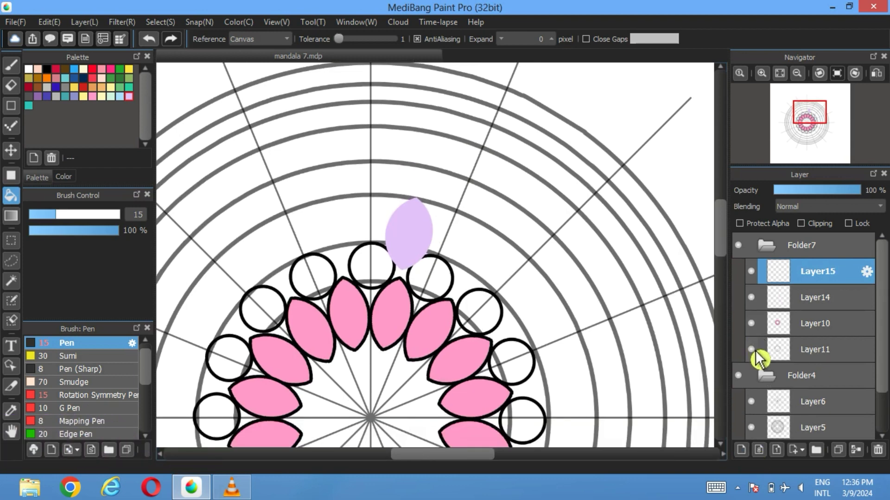
{"action": "left_click", "coordinate": [751, 349]}
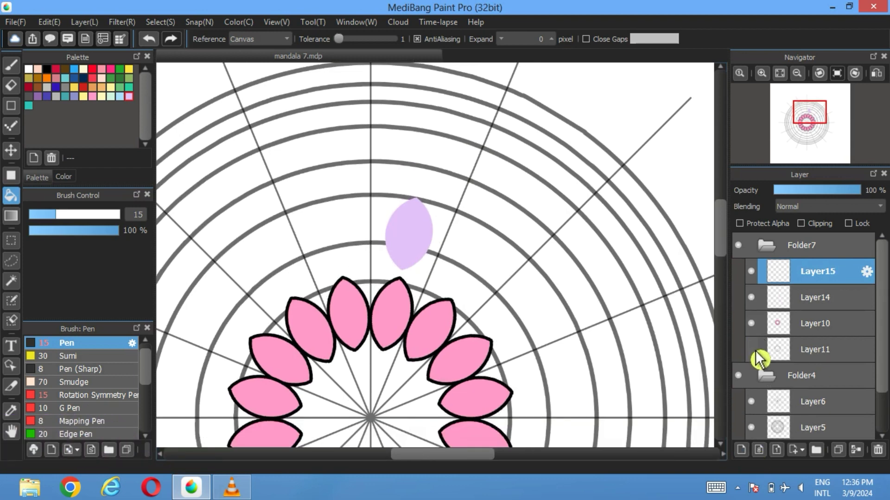
{"action": "left_click", "coordinate": [120, 98]}
{"action": "left_click", "coordinate": [812, 308]}
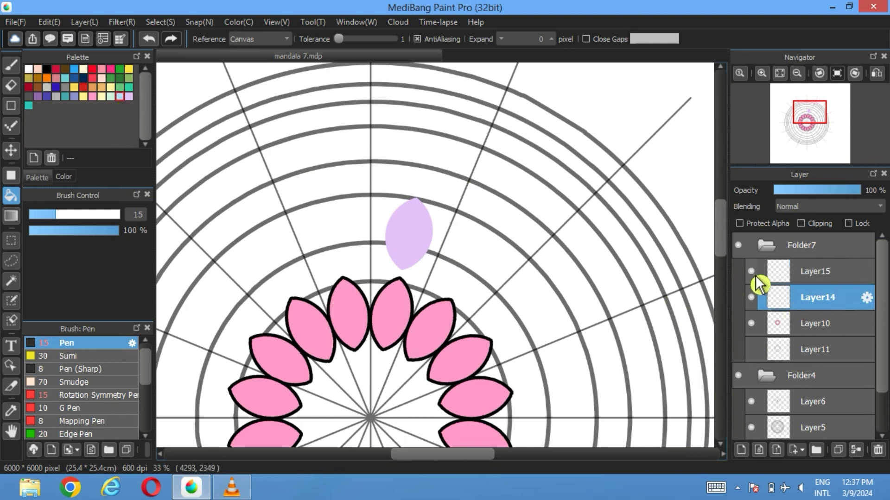
{"action": "left_click", "coordinate": [830, 277]}
{"action": "left_click_drag", "start_coordinate": [818, 276], "coordinate": [825, 301]}
Step: Enlarge the light blue lens with Transform so that it surrounds the purple lens evenly
{"action": "left_click", "coordinate": [160, 22]}
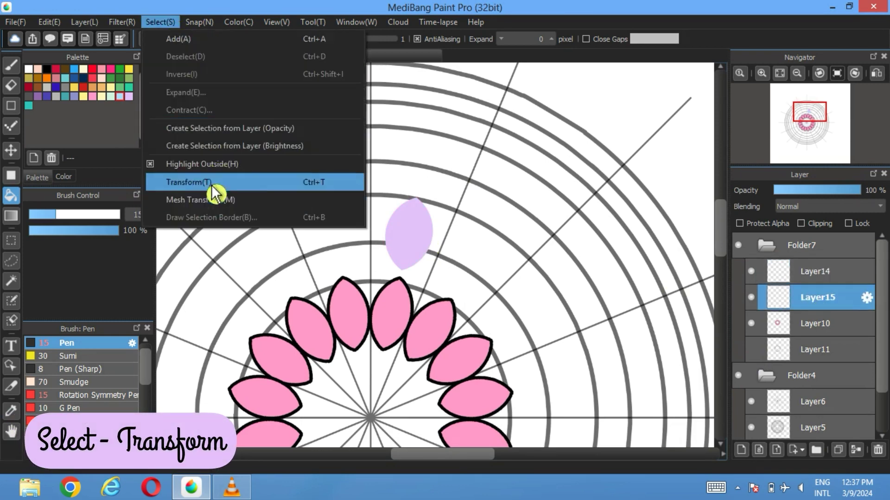
{"action": "left_click", "coordinate": [212, 183]}
{"action": "left_click_drag", "start_coordinate": [448, 263], "coordinate": [452, 274]}
{"action": "mouse_move", "coordinate": [501, 214]}
{"action": "left_mouse_down"}
{"action": "mouse_move", "coordinate": [506, 222]}
{"action": "mouse_move", "coordinate": [501, 218]}
{"action": "left_mouse_up"}
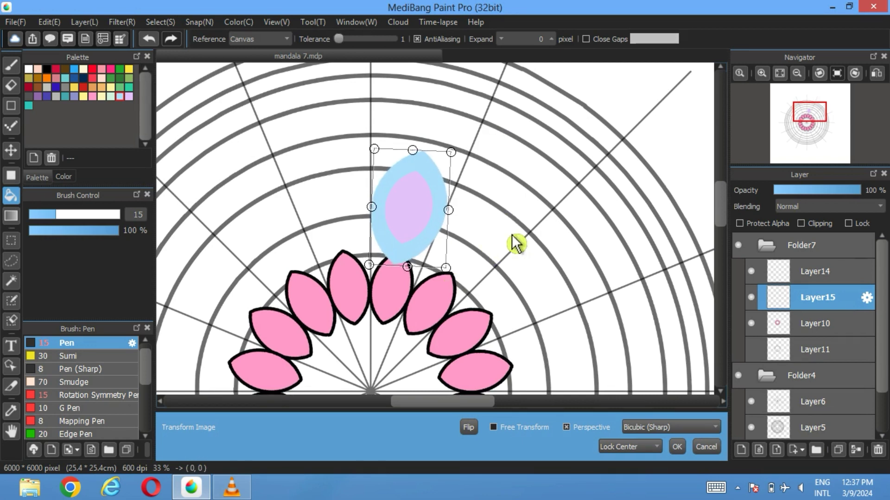
{"action": "left_click", "coordinate": [684, 452]}
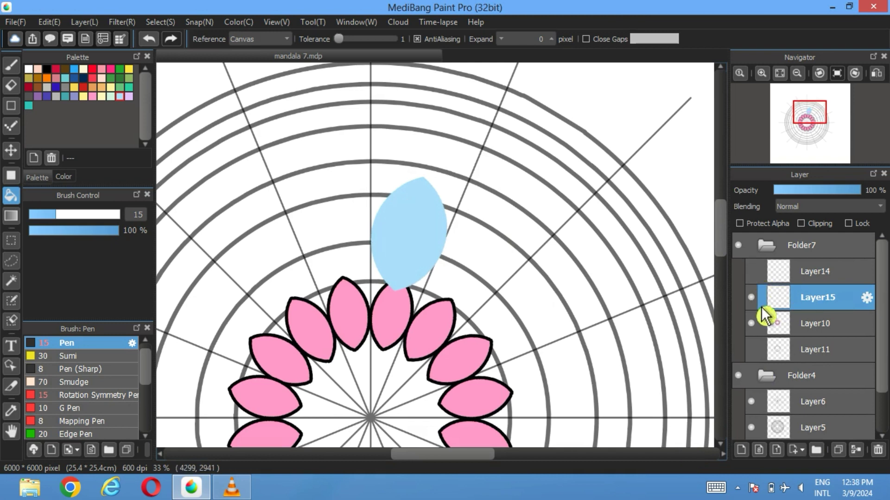
Step: Hide the petals and guides, select the light blue lens and draw a black 15-pixel selection border around it
{"action": "left_click", "coordinate": [751, 323]}
{"action": "left_click", "coordinate": [738, 376]}
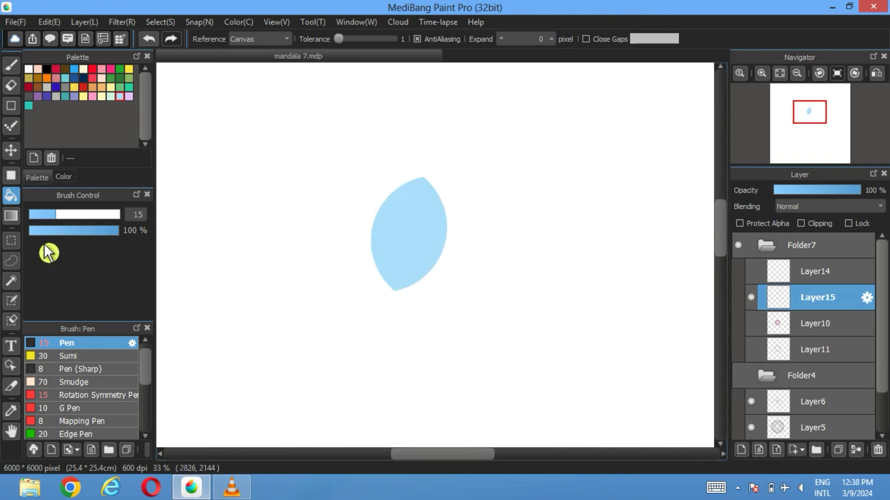
{"action": "left_click", "coordinate": [11, 280]}
{"action": "left_click", "coordinate": [421, 251]}
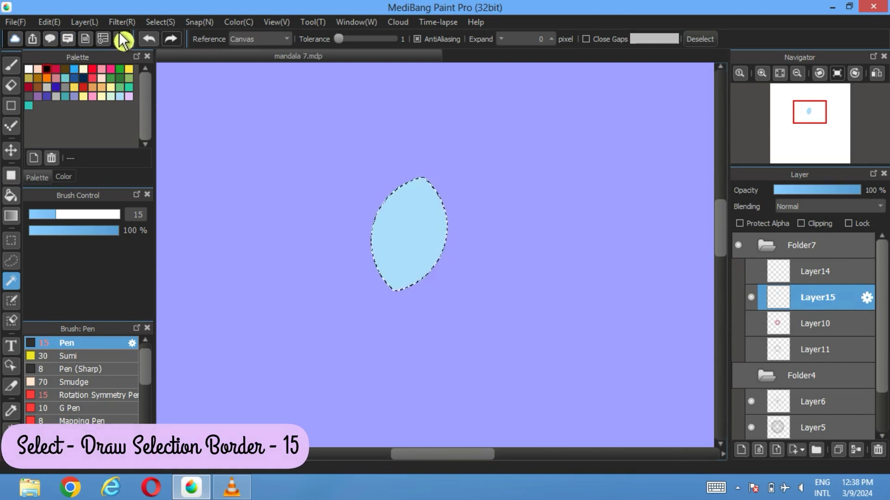
{"action": "left_click", "coordinate": [161, 22]}
{"action": "left_click", "coordinate": [218, 214]}
{"action": "left_click", "coordinate": [480, 299]}
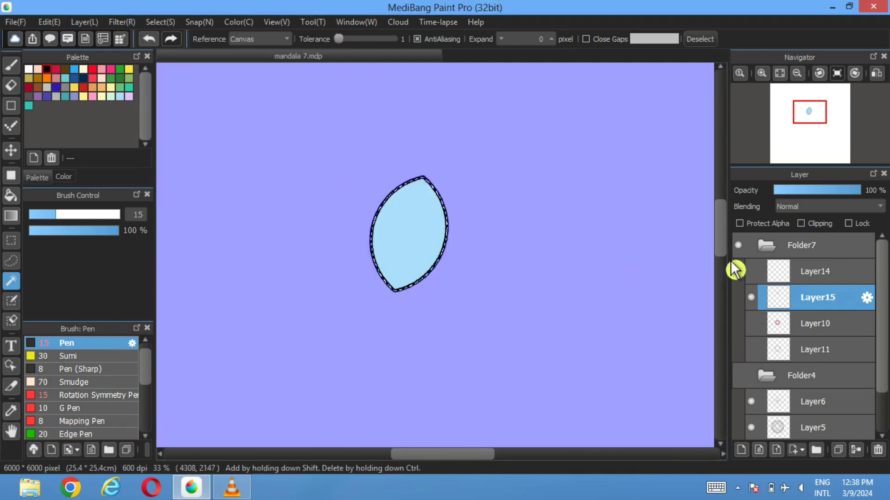
Step: Show the purple lens and draw a 15-pixel selection border on its boundary, with round corners, on its own layer
{"action": "left_click", "coordinate": [750, 271]}
{"action": "left_click", "coordinate": [789, 278]}
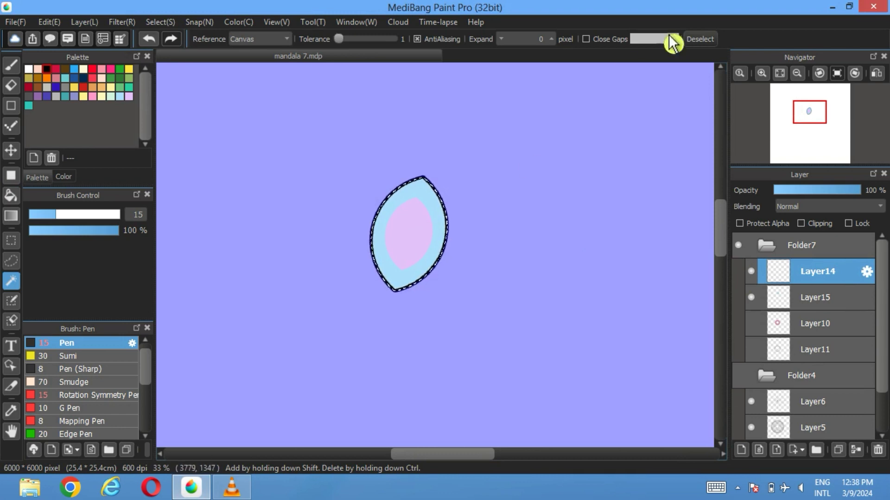
{"action": "left_click", "coordinate": [697, 39]}
{"action": "left_click", "coordinate": [423, 238]}
{"action": "left_click", "coordinate": [161, 22]}
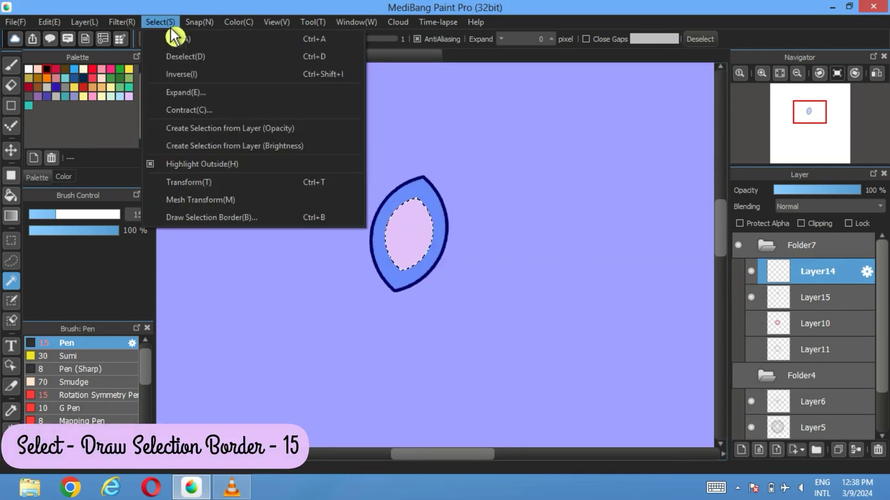
{"action": "left_click", "coordinate": [195, 220]}
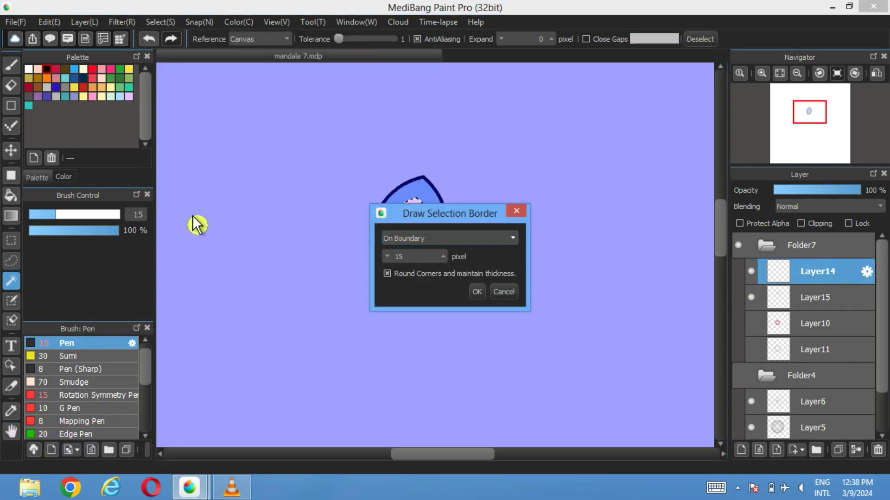
{"action": "left_click", "coordinate": [483, 297]}
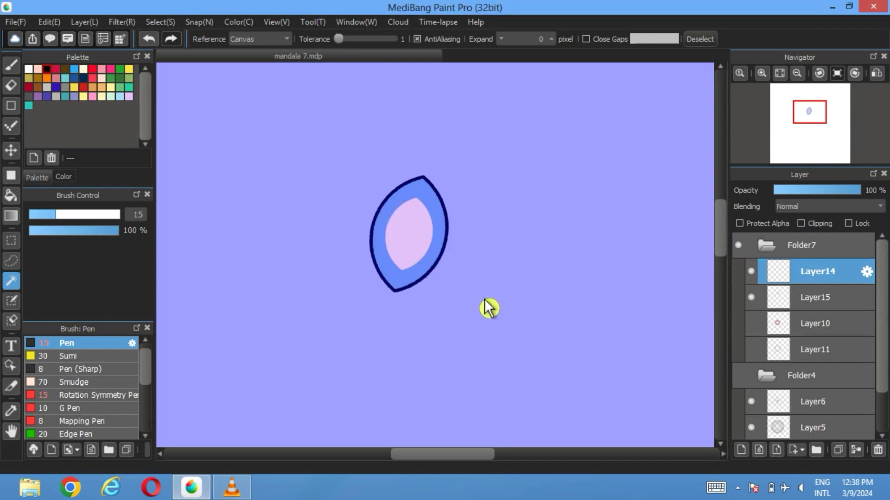
Step: Clear the selection, show the pink petals, small circles and guides, and move Layer10 and Layer11 above the lens layers
{"action": "left_click", "coordinate": [711, 41]}
{"action": "left_click", "coordinate": [751, 323]}
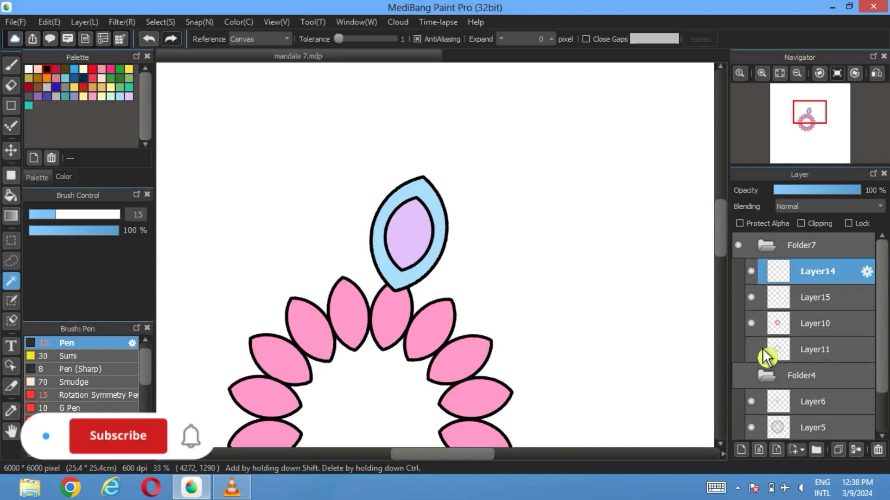
{"action": "left_click", "coordinate": [751, 349]}
{"action": "left_click", "coordinate": [739, 375]}
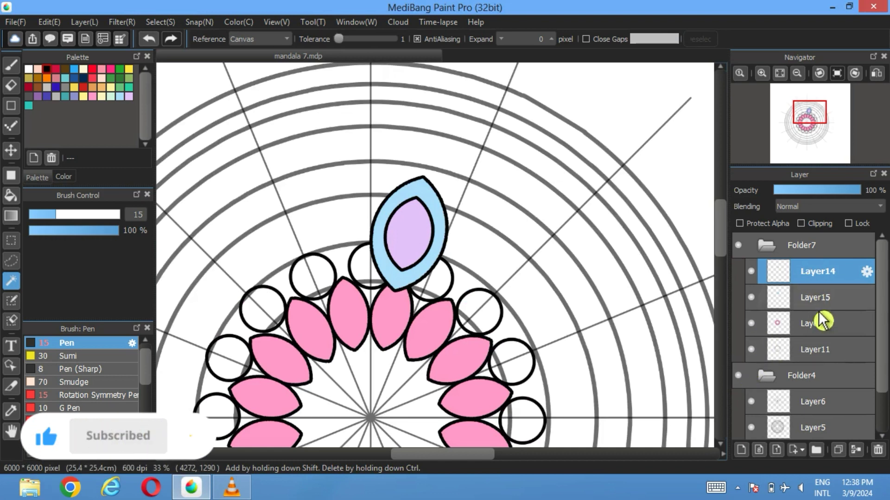
{"action": "left_click_drag", "start_coordinate": [818, 323], "coordinate": [817, 273]}
{"action": "left_click_drag", "start_coordinate": [817, 349], "coordinate": [816, 297]}
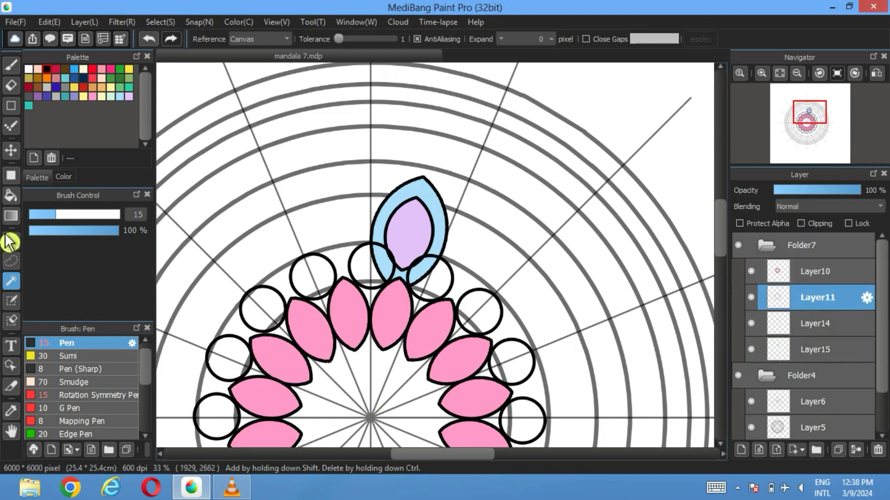
Step: Merge the purple lens on Layer14 into the light blue lens on Layer15
{"action": "left_click", "coordinate": [12, 150]}
{"action": "scroll", "coordinate": [371, 431], "scroll_direction": "up", "scroll_amount": 1}
{"action": "scroll", "coordinate": [371, 431], "scroll_direction": "down", "scroll_amount": 2}
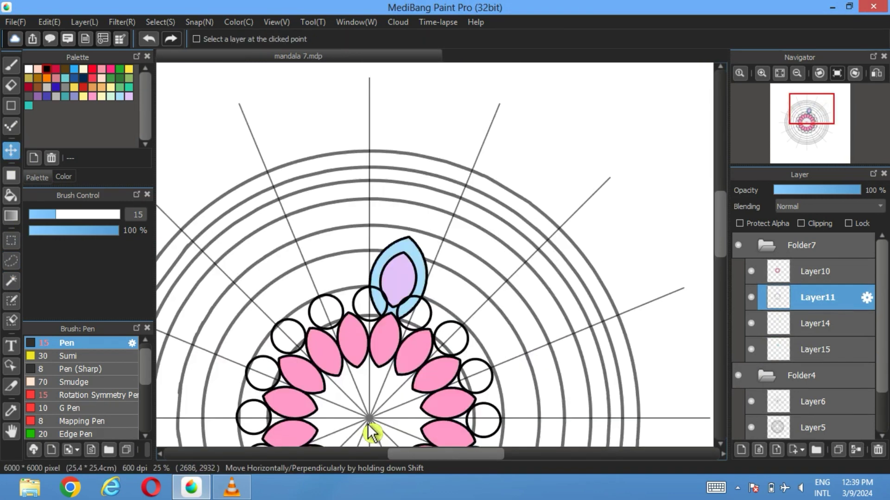
{"action": "left_click_drag", "start_coordinate": [373, 427], "coordinate": [396, 263]}
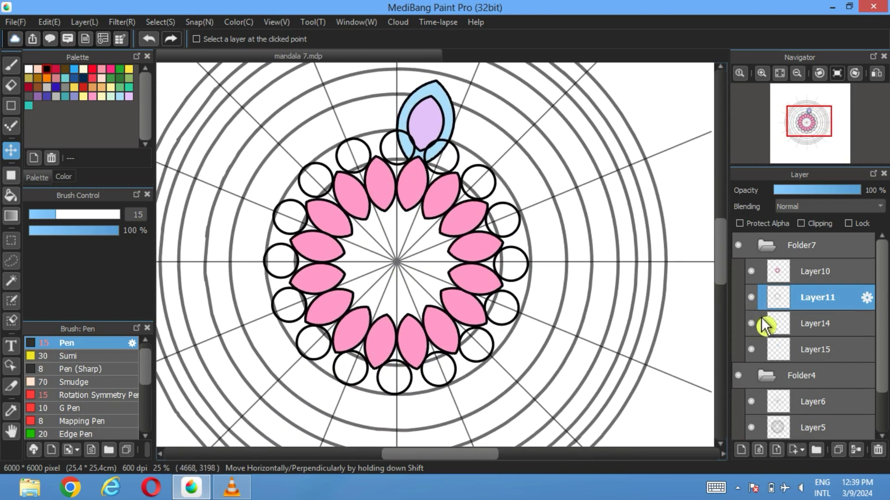
{"action": "double_click", "coordinate": [767, 355]}
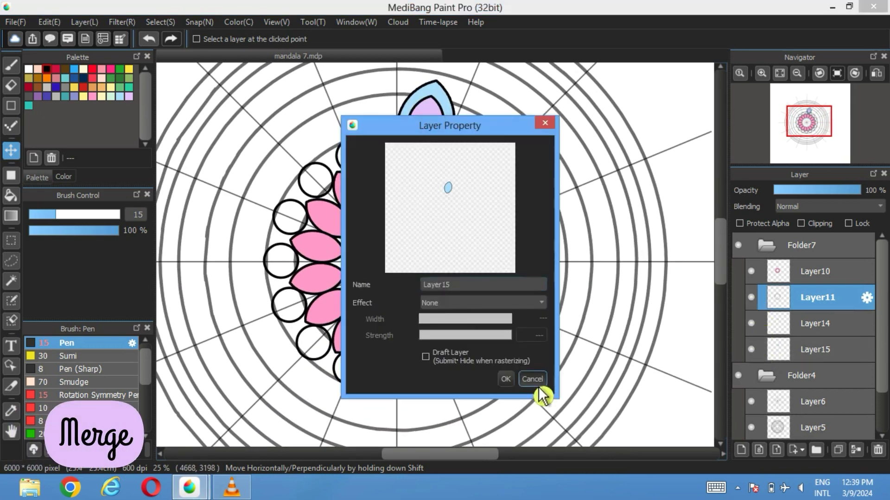
{"action": "left_click", "coordinate": [532, 379]}
{"action": "left_click", "coordinate": [751, 350]}
{"action": "left_click", "coordinate": [752, 350]}
{"action": "left_click", "coordinate": [852, 332]}
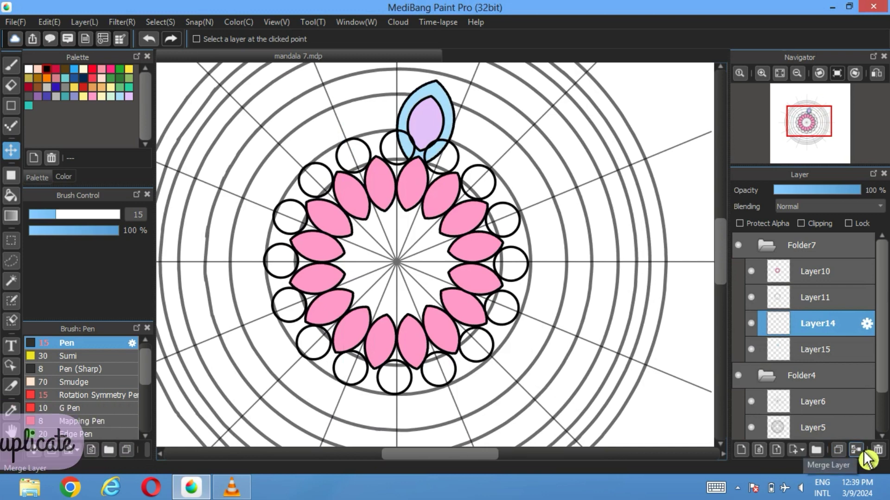
{"action": "left_click", "coordinate": [855, 450]}
Step: Duplicate the merged blue-and-purple petal and place the copy, turned 180 degrees, on the opposite side of the ring
{"action": "left_click", "coordinate": [838, 449]}
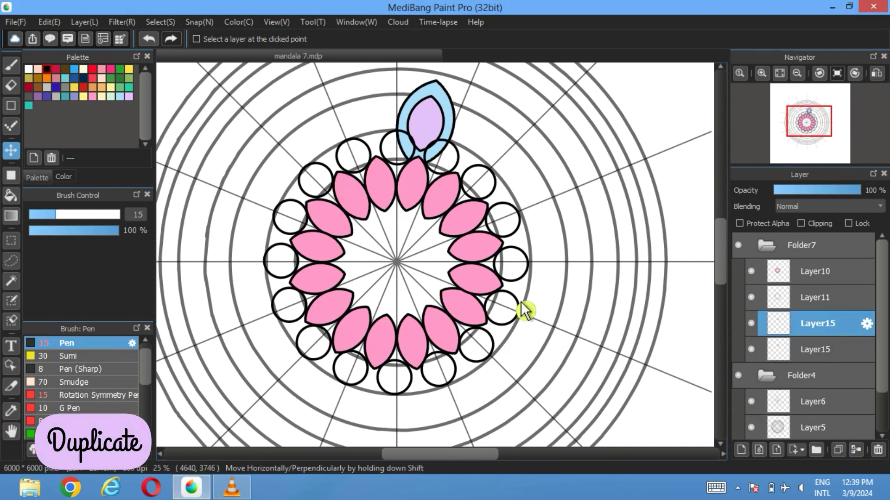
{"action": "scroll", "coordinate": [523, 308], "scroll_direction": "down", "scroll_amount": 1}
{"action": "scroll", "coordinate": [513, 279], "scroll_direction": "up", "scroll_amount": 1}
{"action": "scroll", "coordinate": [410, 339], "scroll_direction": "down", "scroll_amount": 2}
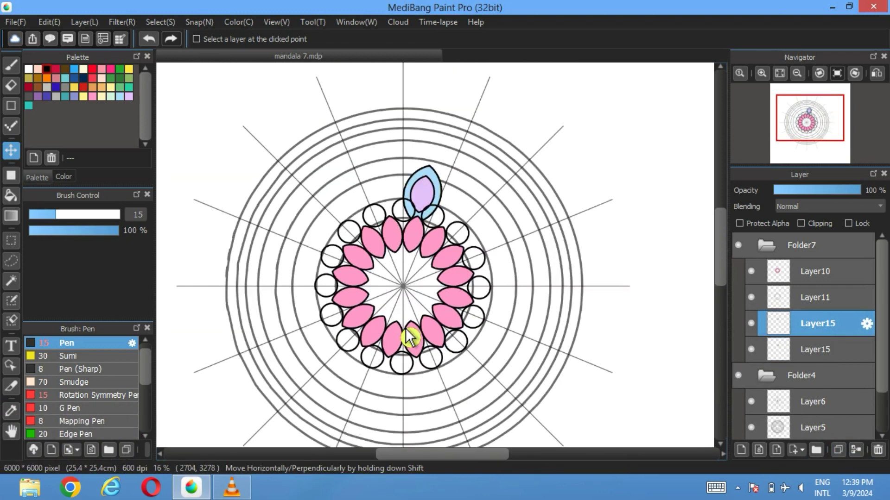
{"action": "scroll", "coordinate": [410, 313], "scroll_direction": "up", "scroll_amount": 2}
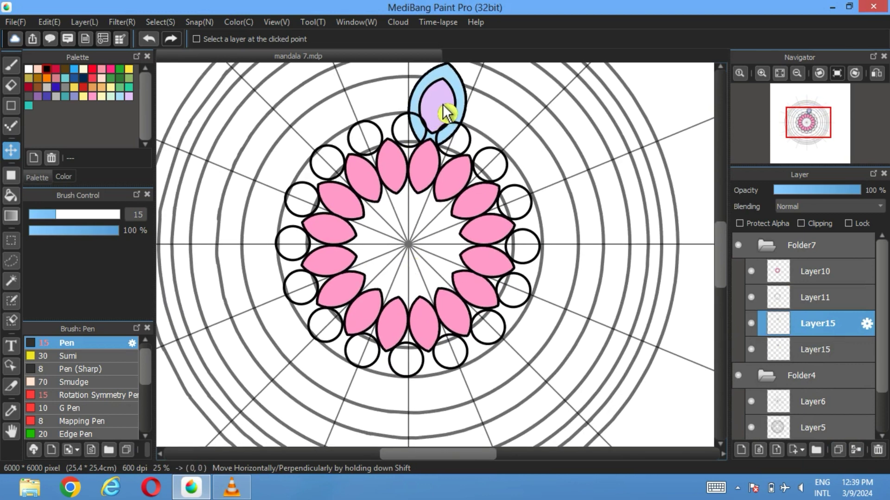
{"action": "left_click_drag", "start_coordinate": [446, 111], "coordinate": [385, 388]}
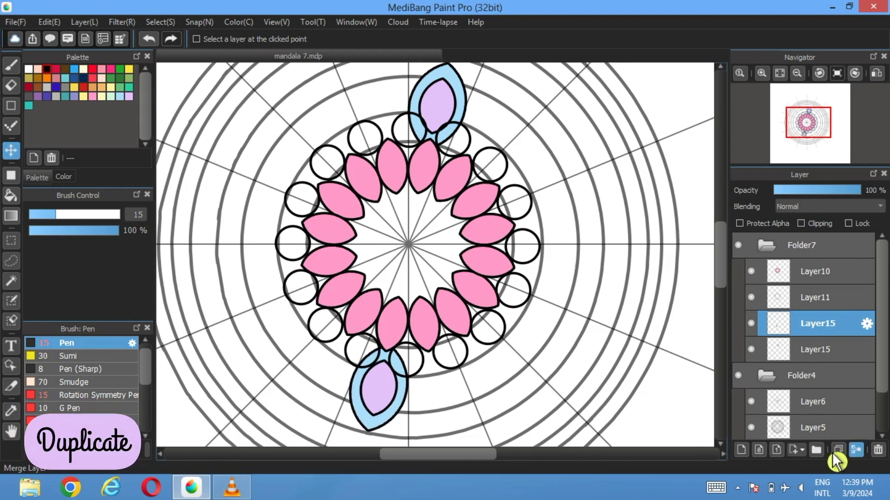
Step: Merge the two opposite petals, duplicate them and rotate the copy one guide sector counterclockwise with Transform
{"action": "left_click", "coordinate": [856, 450]}
{"action": "left_click", "coordinate": [839, 451]}
{"action": "left_click", "coordinate": [157, 22]}
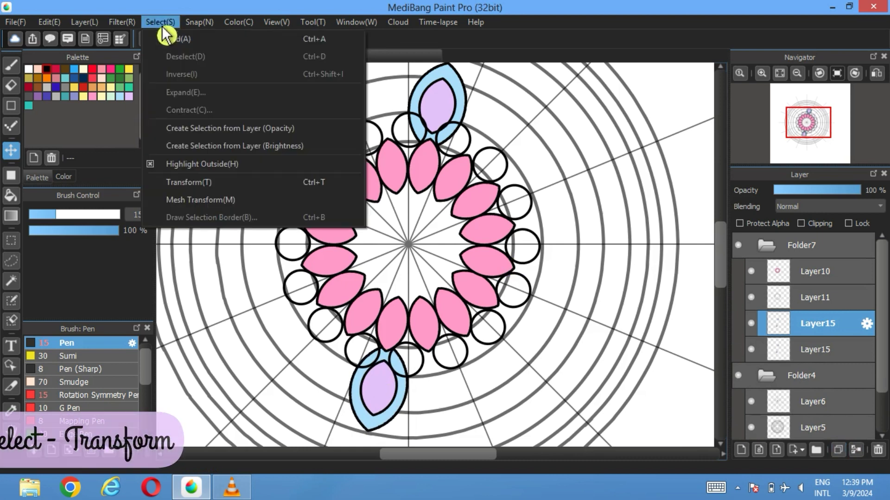
{"action": "left_click", "coordinate": [182, 182]}
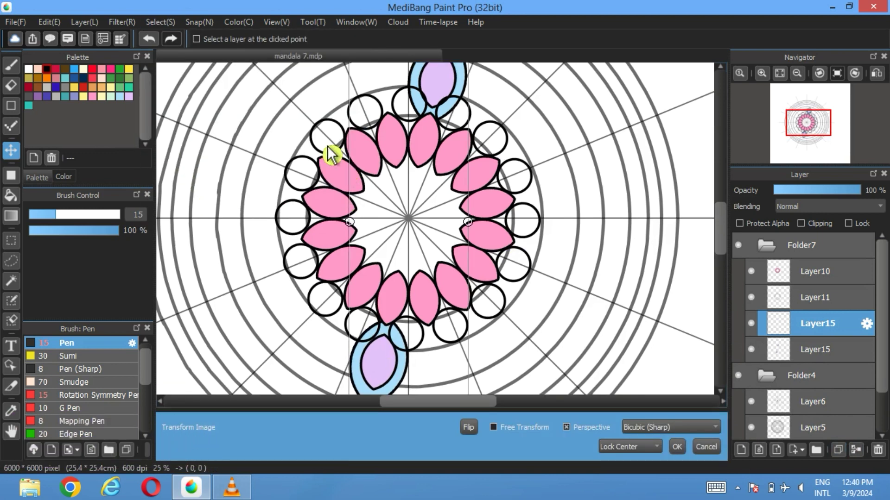
{"action": "left_click_drag", "start_coordinate": [330, 154], "coordinate": [309, 193]}
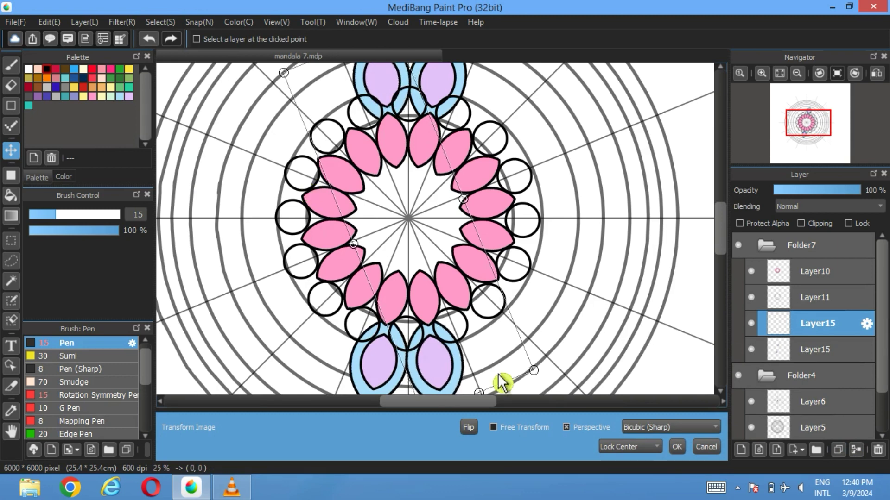
{"action": "left_click", "coordinate": [678, 449]}
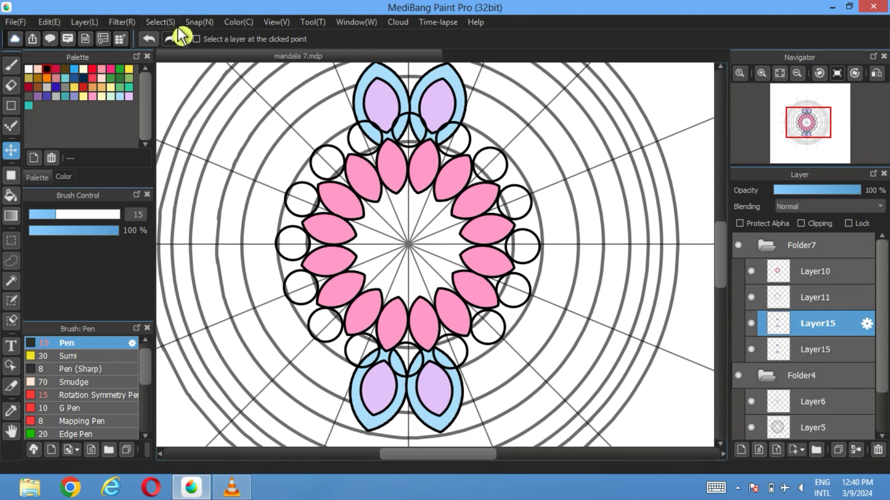
Step: Rotate a duplicate of the four petals two guide sectors counterclockwise with Transform so that it sits beside the originals
{"action": "left_click", "coordinate": [160, 22]}
{"action": "left_click", "coordinate": [193, 192]}
{"action": "left_click_drag", "start_coordinate": [287, 145], "coordinate": [214, 261]}
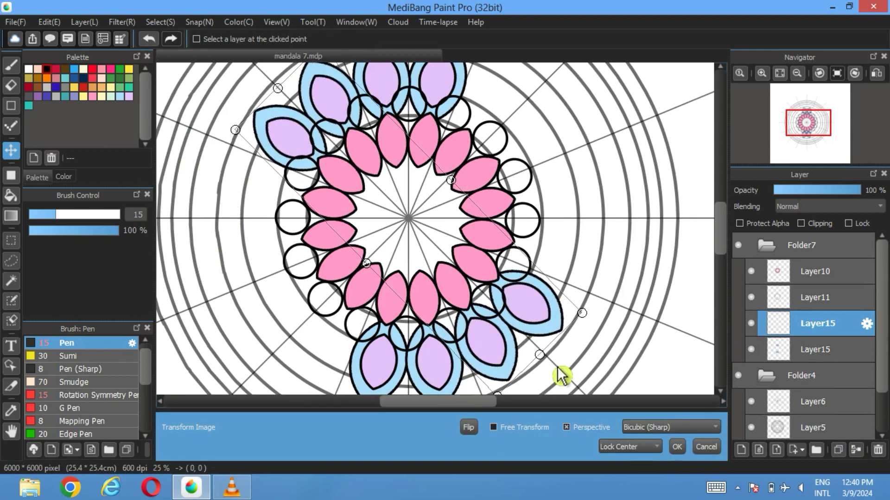
{"action": "left_click_drag", "start_coordinate": [585, 365], "coordinate": [582, 360]}
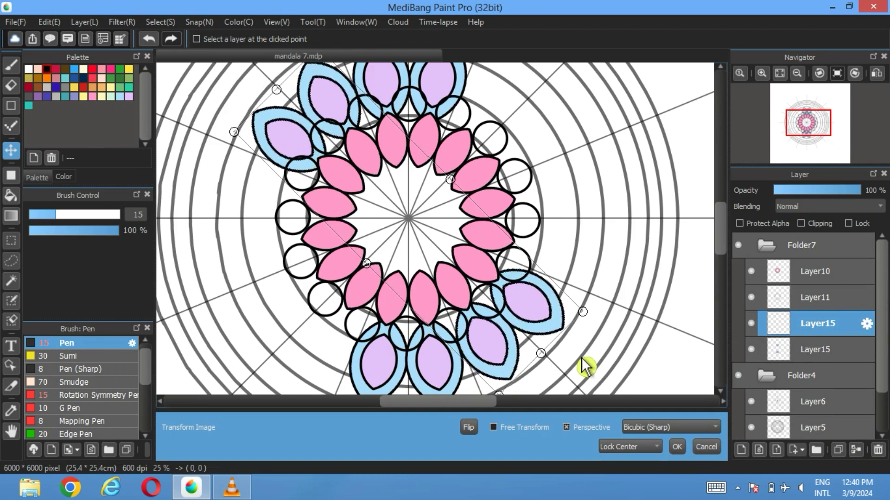
{"action": "left_click", "coordinate": [681, 450]}
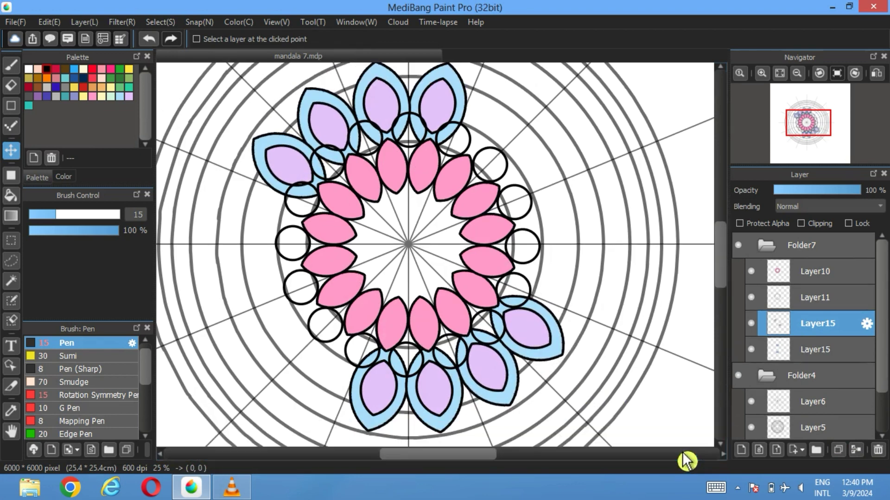
Step: Rotate a duplicate of the eight petals a quarter turn to complete the ring, and merge the two petal layers
{"action": "left_click", "coordinate": [154, 24]}
{"action": "left_click", "coordinate": [174, 185]}
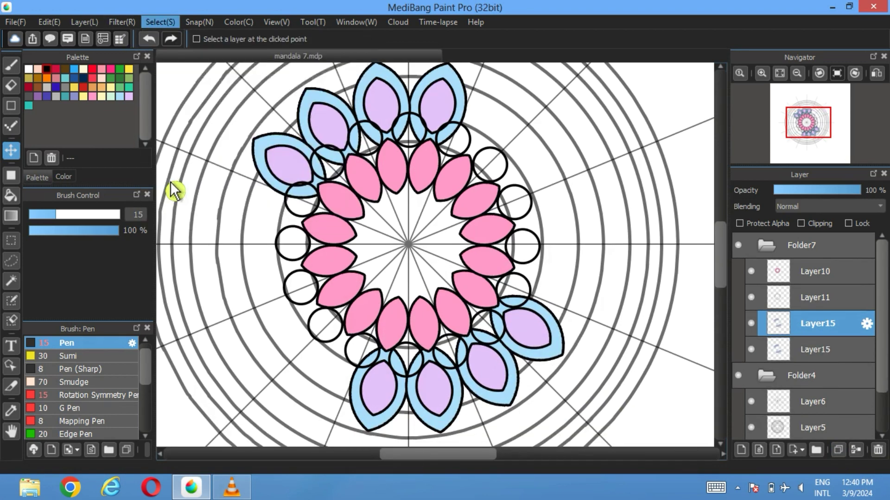
{"action": "left_click_drag", "start_coordinate": [218, 133], "coordinate": [222, 222]}
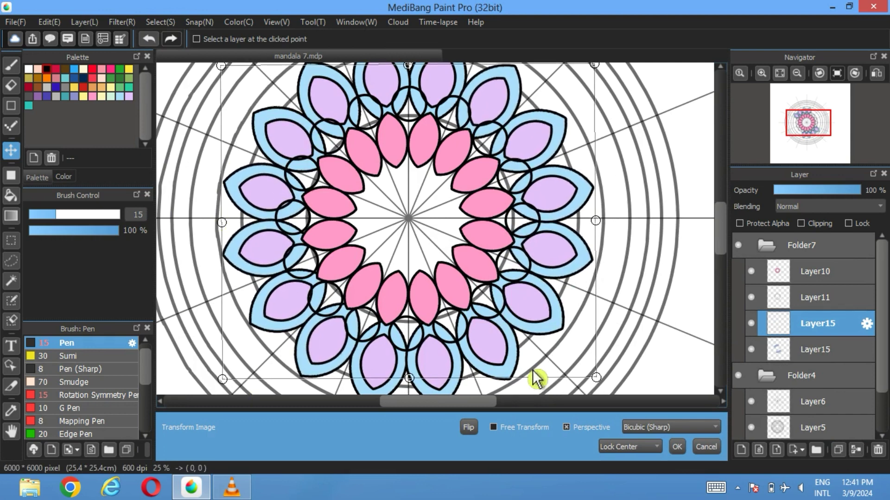
{"action": "left_click", "coordinate": [679, 448]}
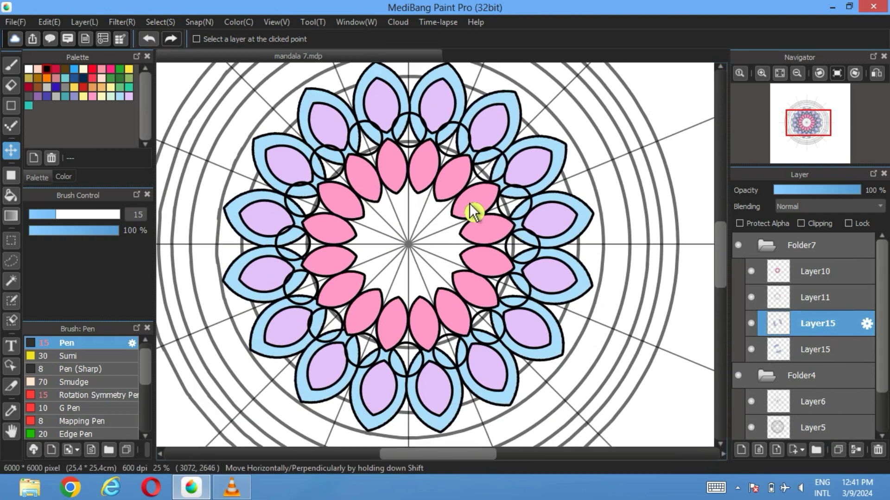
{"action": "scroll", "coordinate": [470, 173], "scroll_direction": "up", "scroll_amount": 4}
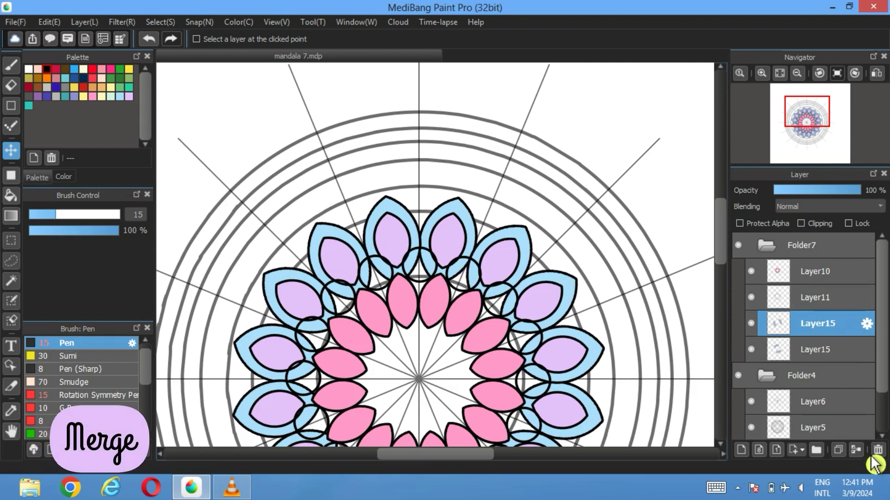
{"action": "left_click", "coordinate": [857, 449]}
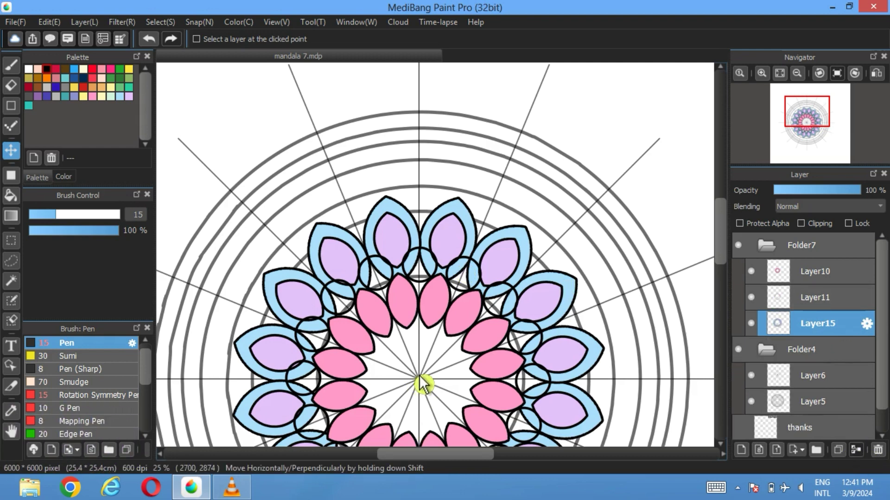
Step: Enlarge the blue-and-purple petal ring slightly around its centre with Transform
{"action": "scroll", "coordinate": [419, 378], "scroll_direction": "down", "scroll_amount": 1}
{"action": "left_click_drag", "start_coordinate": [428, 387], "coordinate": [427, 266]}
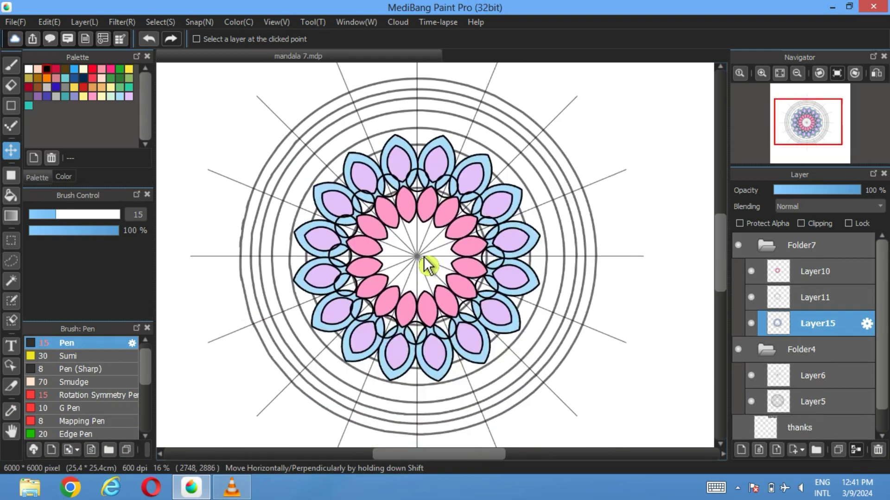
{"action": "scroll", "coordinate": [427, 265], "scroll_direction": "up", "scroll_amount": 1}
{"action": "scroll", "coordinate": [424, 260], "scroll_direction": "down", "scroll_amount": 1}
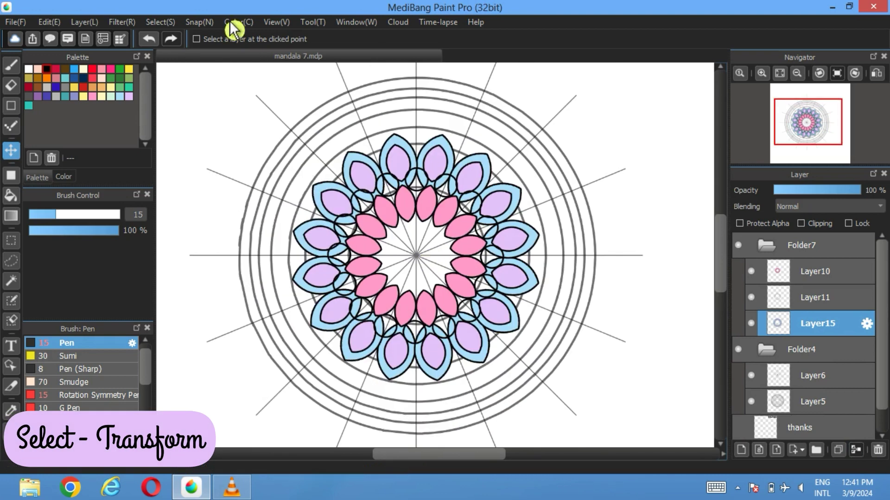
{"action": "left_click", "coordinate": [160, 22]}
{"action": "left_click", "coordinate": [191, 183]}
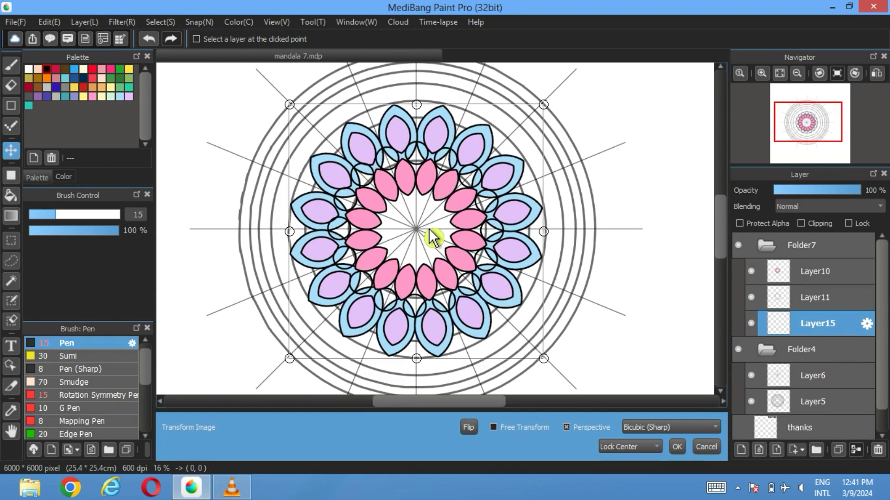
{"action": "left_click", "coordinate": [677, 447]}
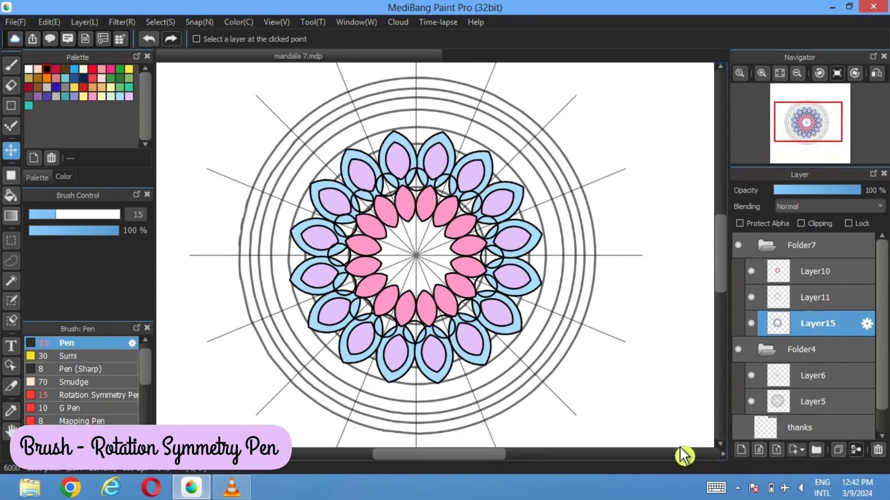
Step: Choose the Rotation Symmetry Pen with the ellipse Shape Brush and add a new layer above the blue-and-purple petal ring
{"action": "left_click", "coordinate": [98, 395]}
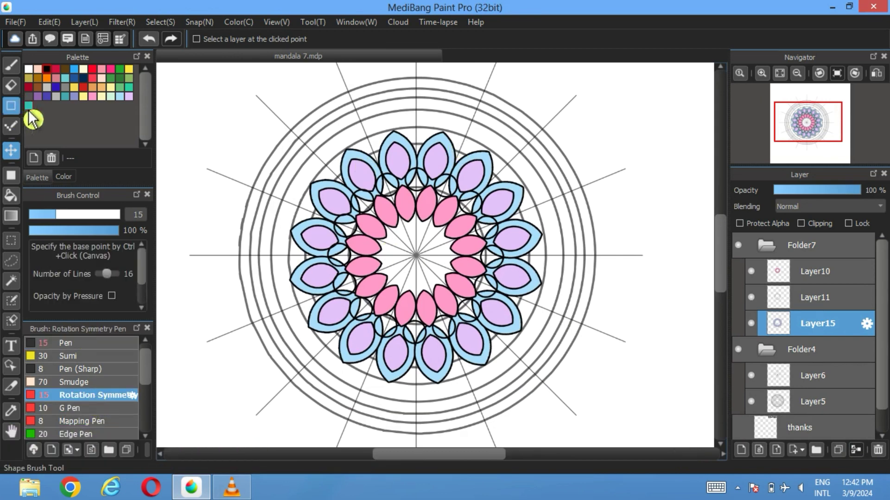
{"action": "left_click", "coordinate": [11, 106]}
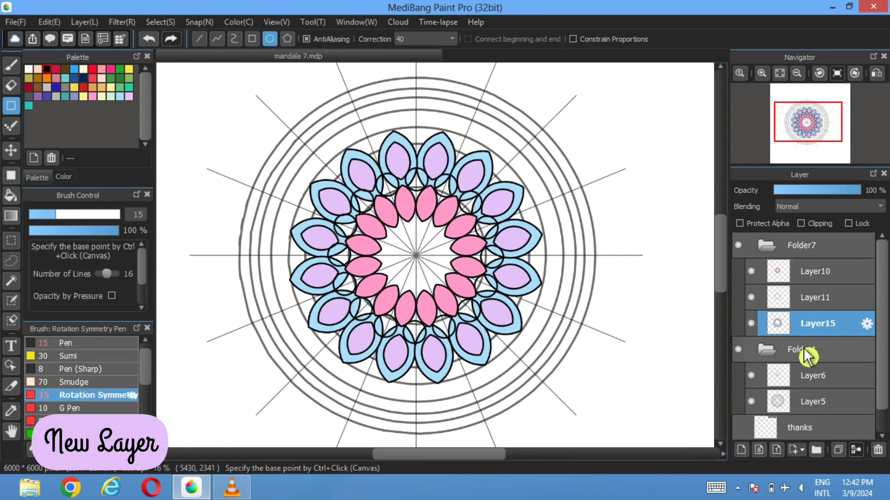
{"action": "left_click", "coordinate": [741, 450]}
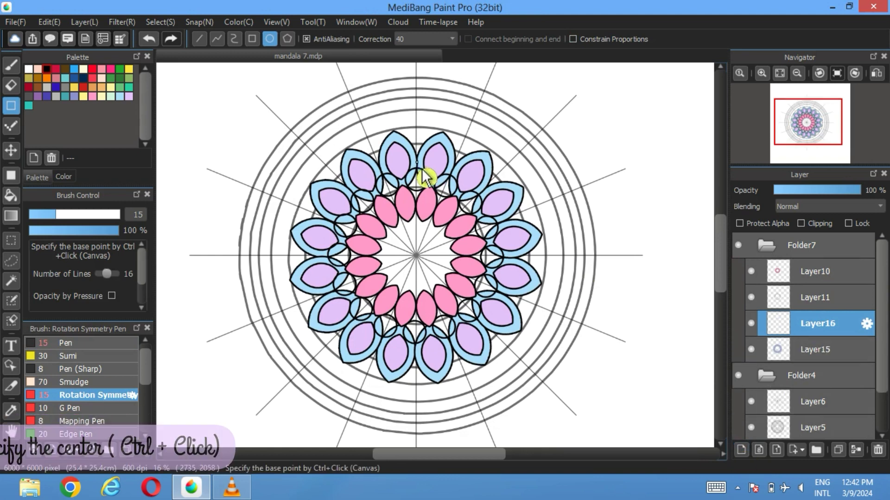
Step: Set the symmetry base point exactly on the intersection of the radial guides at the mandala's centre
{"action": "scroll", "coordinate": [424, 257], "scroll_direction": "up", "scroll_amount": 4}
{"action": "left_click", "coordinate": [401, 257], "text": "ctrl"}
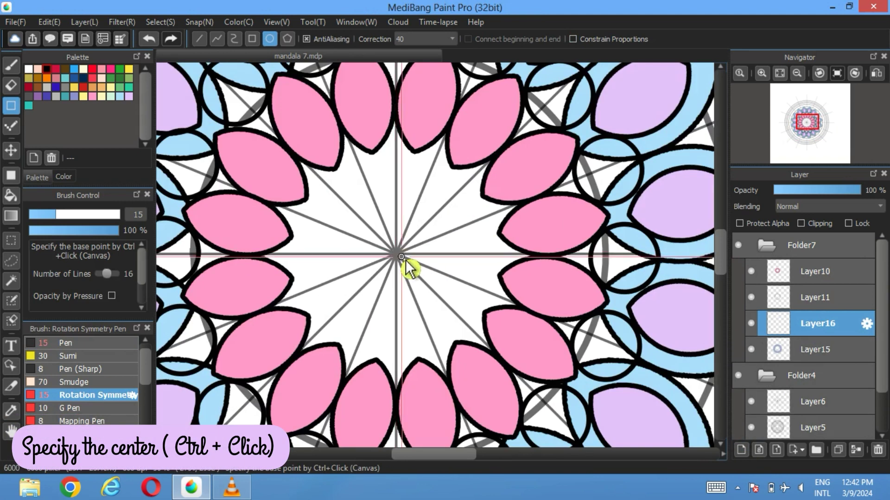
{"action": "scroll", "coordinate": [401, 259], "scroll_direction": "up", "scroll_amount": 2}
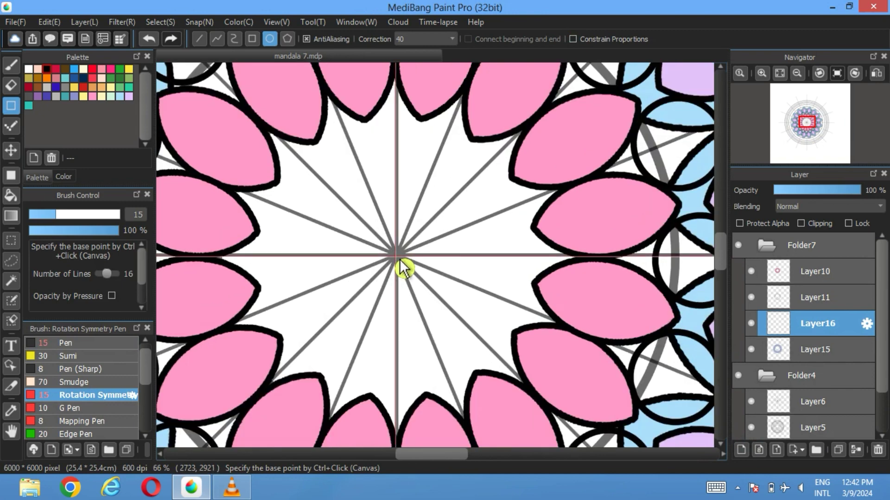
{"action": "key", "text": "ctrl"}
{"action": "left_click", "coordinate": [401, 258], "text": "ctrl"}
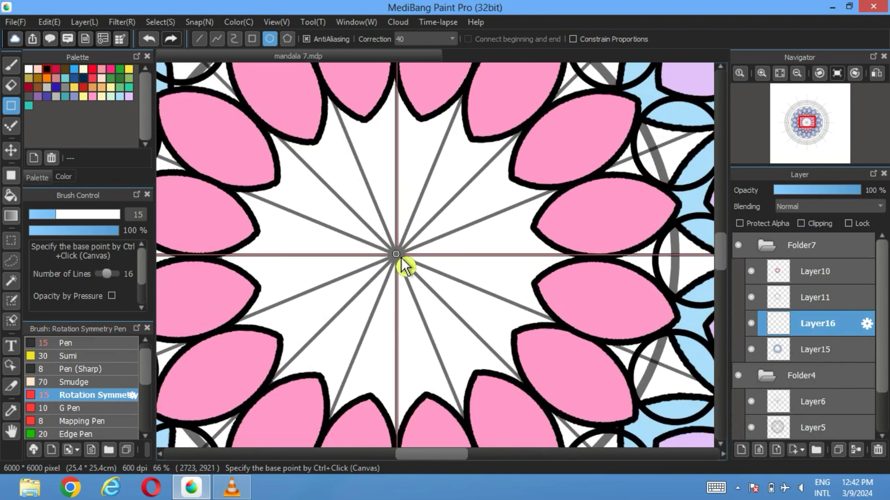
{"action": "scroll", "coordinate": [384, 301], "scroll_direction": "up", "scroll_amount": 5}
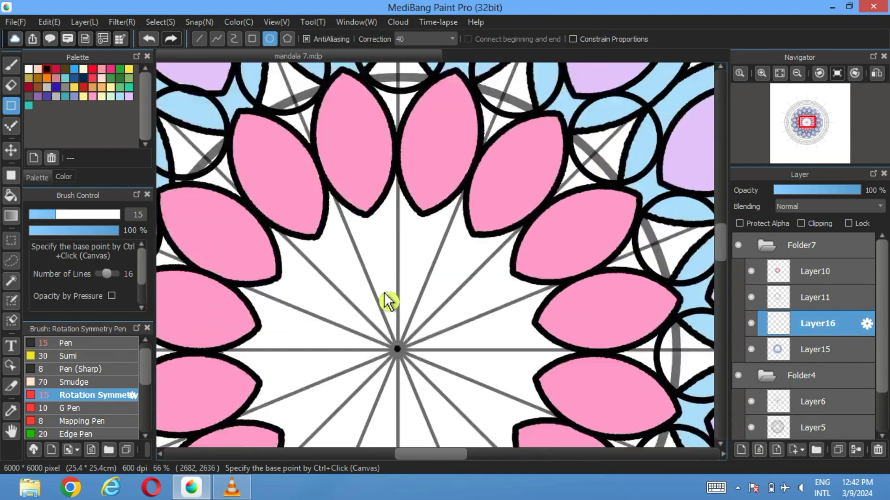
{"action": "scroll", "coordinate": [398, 316], "scroll_direction": "up", "scroll_amount": 5}
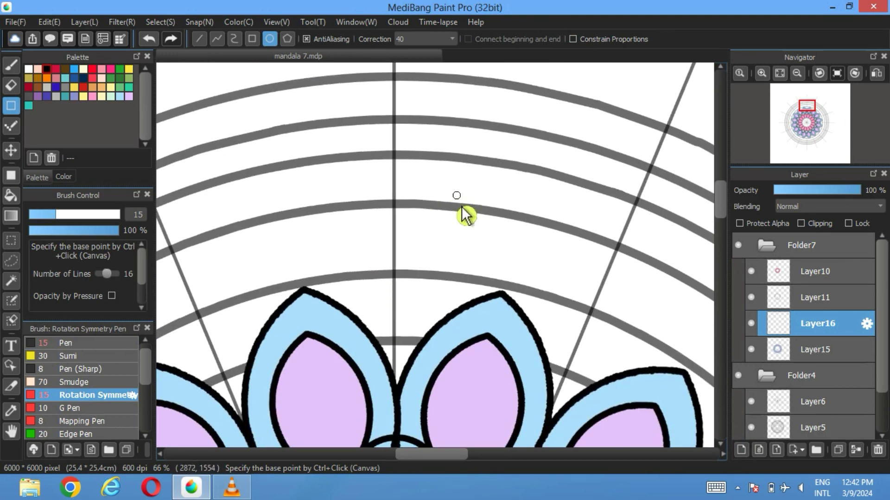
Step: Draw a ring of 16 tall ellipses between the outer petal tips and rotate it slightly with Transform to centre them on the radial guides
{"action": "left_click_drag", "start_coordinate": [466, 203], "coordinate": [344, 376]}
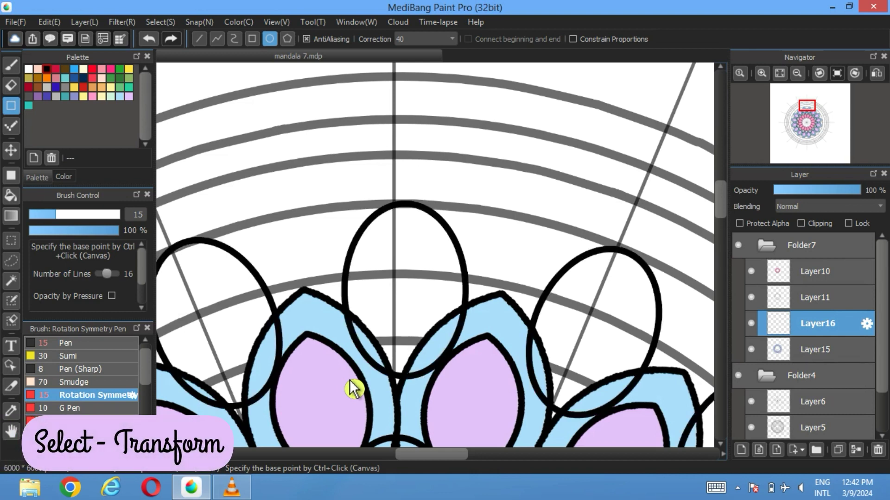
{"action": "left_click", "coordinate": [163, 23]}
{"action": "key", "text": "Escape"}
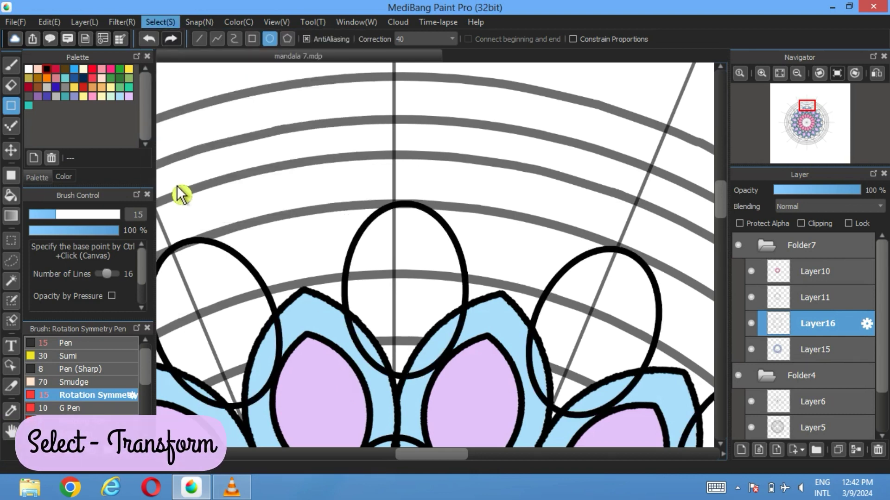
{"action": "mouse_move", "coordinate": [403, 145]}
{"action": "left_mouse_down"}
{"action": "mouse_move", "coordinate": [382, 147]}
{"action": "mouse_move", "coordinate": [392, 149]}
{"action": "left_mouse_up"}
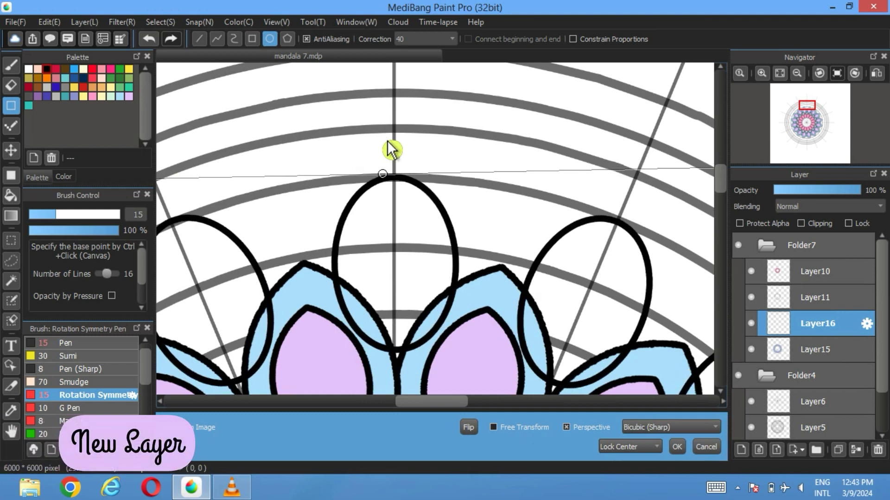
{"action": "left_click", "coordinate": [678, 448]}
Step: Add a new layer and draw a ring of 16 larger ellipses around the first ones, with neighbours meeting at the blue petal tips
{"action": "left_click", "coordinate": [741, 449]}
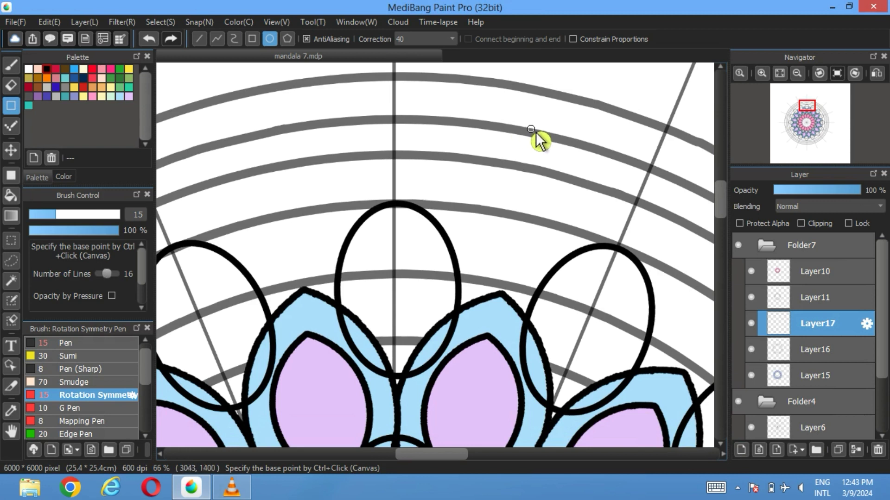
{"action": "left_click_drag", "start_coordinate": [538, 129], "coordinate": [314, 403]}
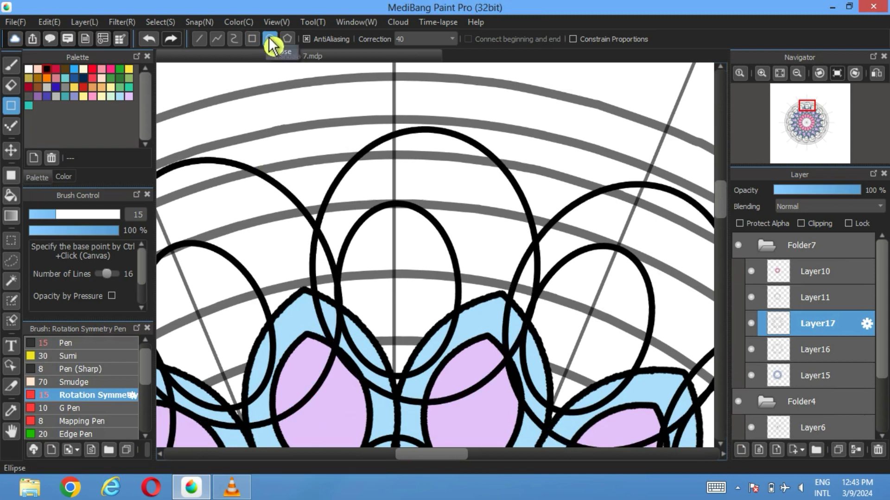
{"action": "left_click", "coordinate": [149, 38]}
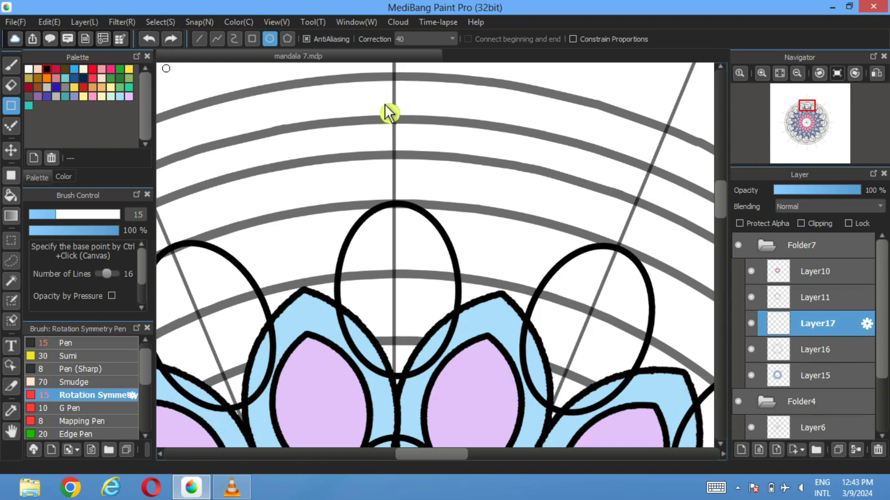
{"action": "left_click_drag", "start_coordinate": [506, 136], "coordinate": [307, 389]}
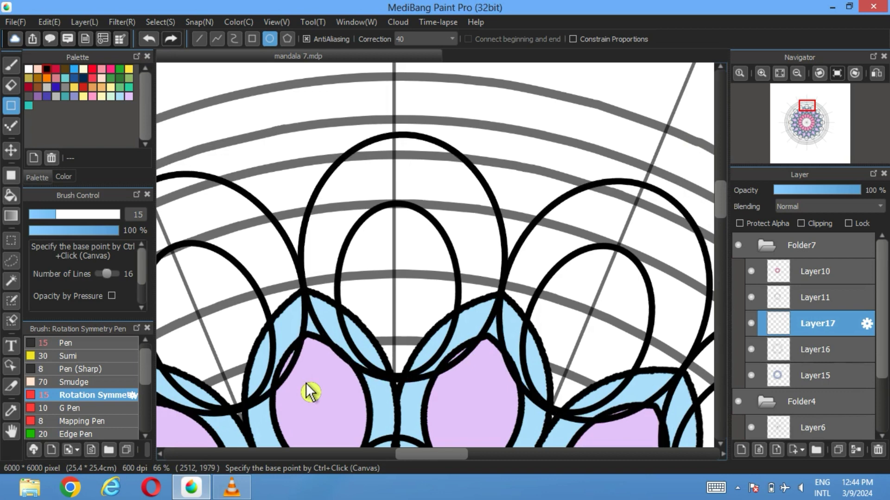
Step: Rotate the larger ellipse ring slightly with Transform so its ellipses are centred on the radial guides
{"action": "left_click", "coordinate": [169, 23]}
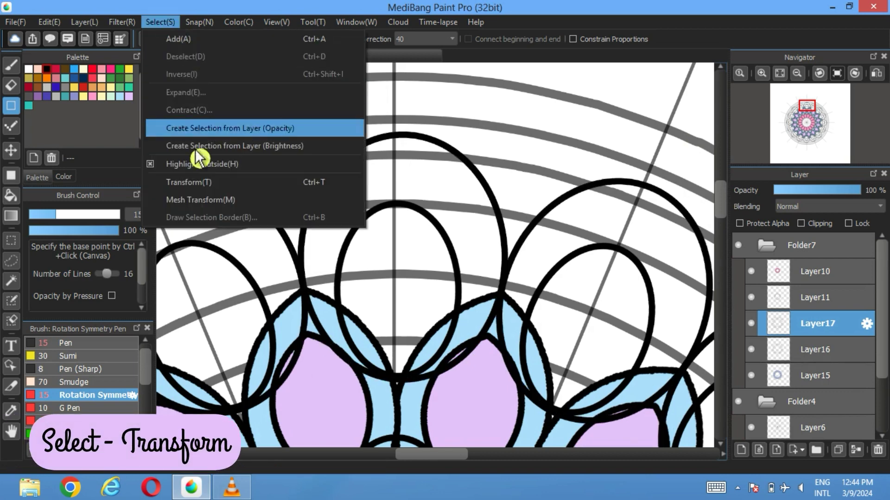
{"action": "left_click", "coordinate": [258, 182]}
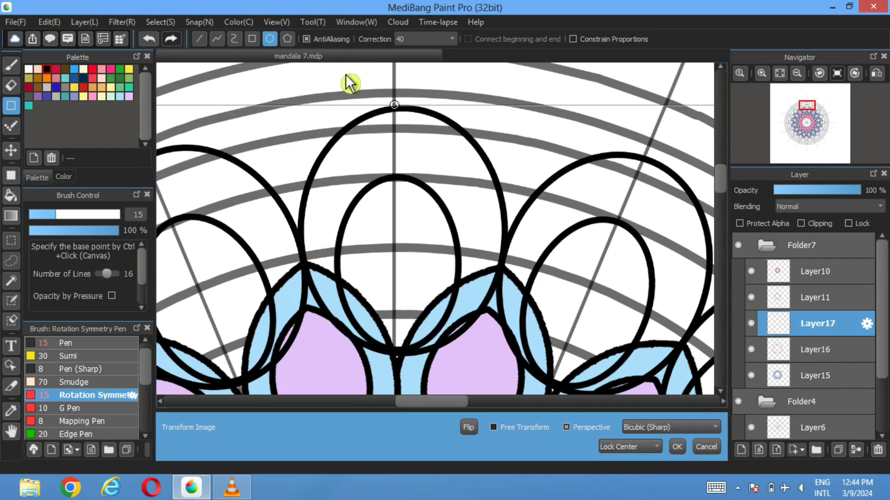
{"action": "left_click_drag", "start_coordinate": [351, 92], "coordinate": [350, 93]}
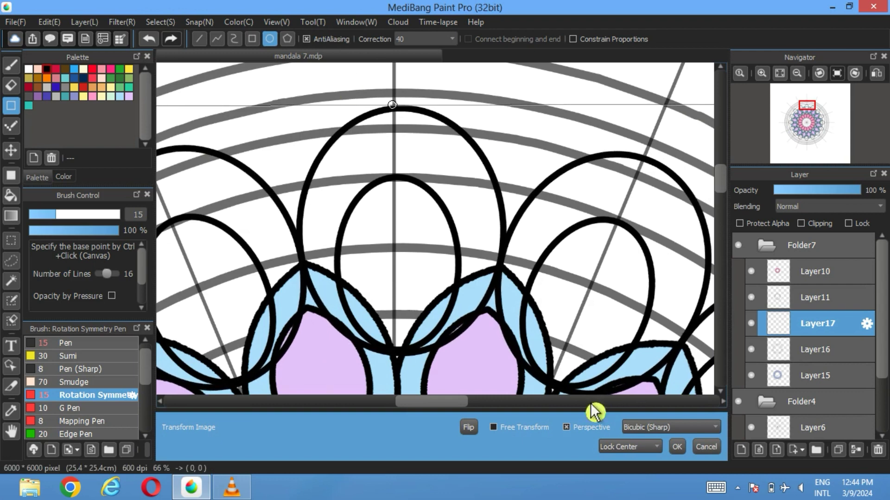
{"action": "left_click", "coordinate": [677, 447]}
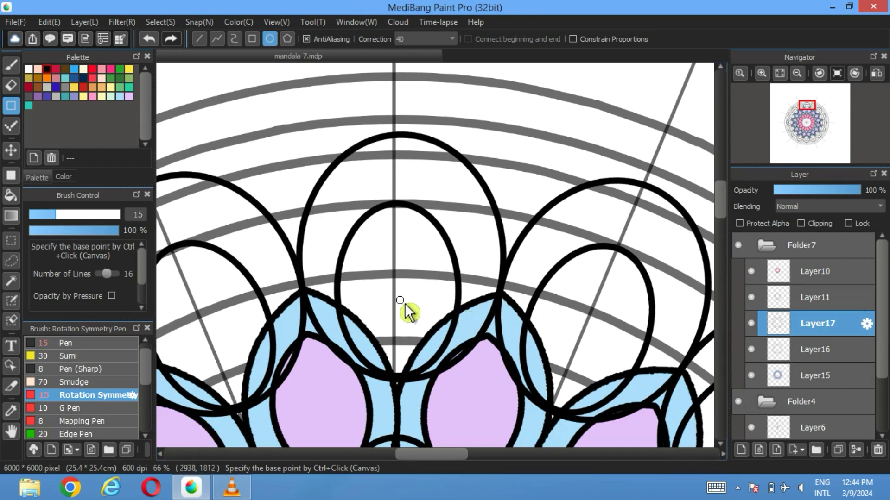
{"action": "scroll", "coordinate": [403, 306], "scroll_direction": "down", "scroll_amount": 1}
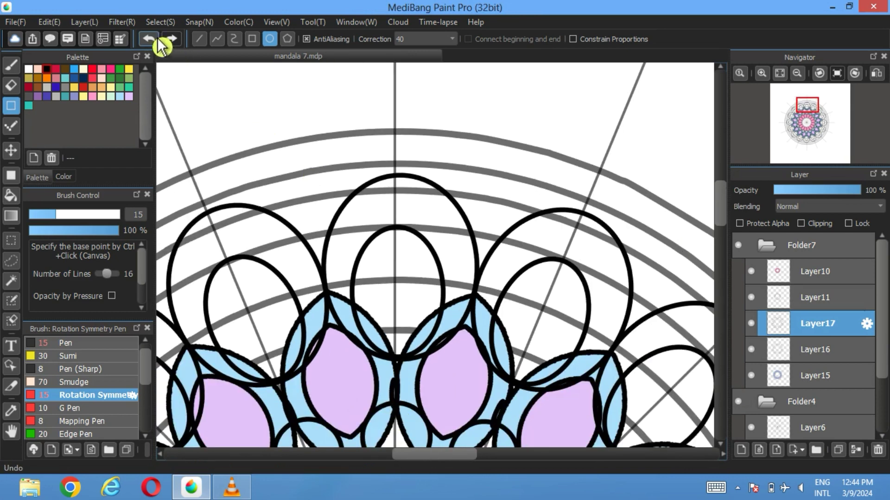
Step: Hide the petal, small-circle, ellipse and radial guide layers, leaving only the circular guides shown
{"action": "left_click", "coordinate": [797, 74]}
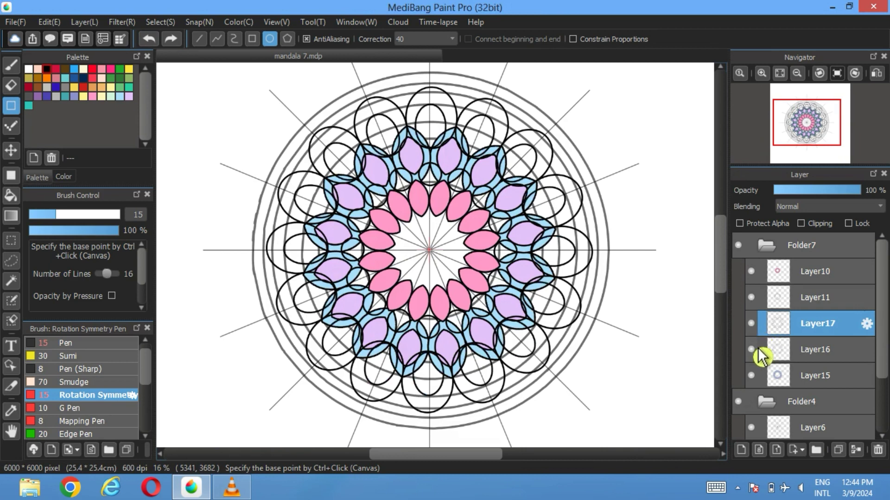
{"action": "left_click", "coordinate": [751, 376]}
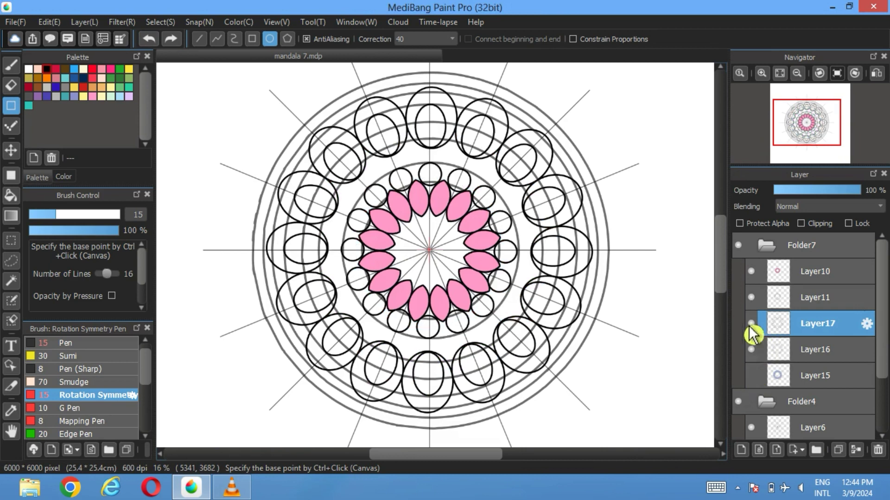
{"action": "left_click", "coordinate": [752, 272]}
{"action": "left_click", "coordinate": [751, 297]}
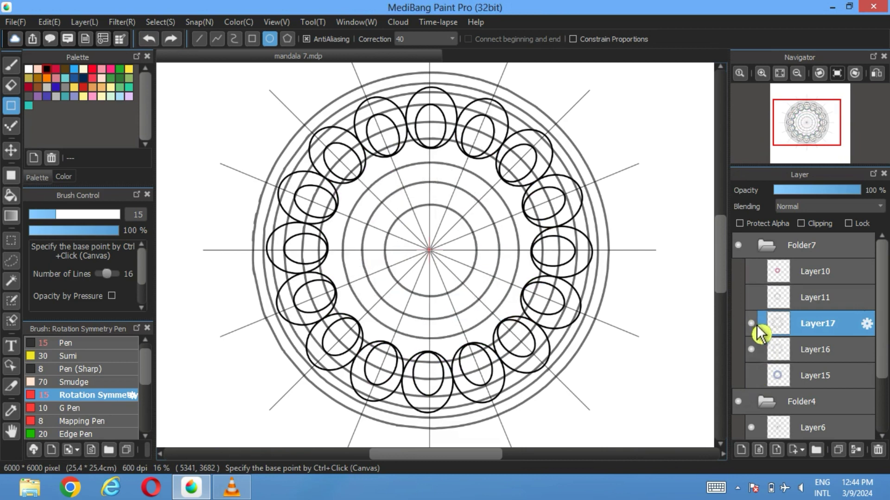
{"action": "left_click", "coordinate": [752, 427]}
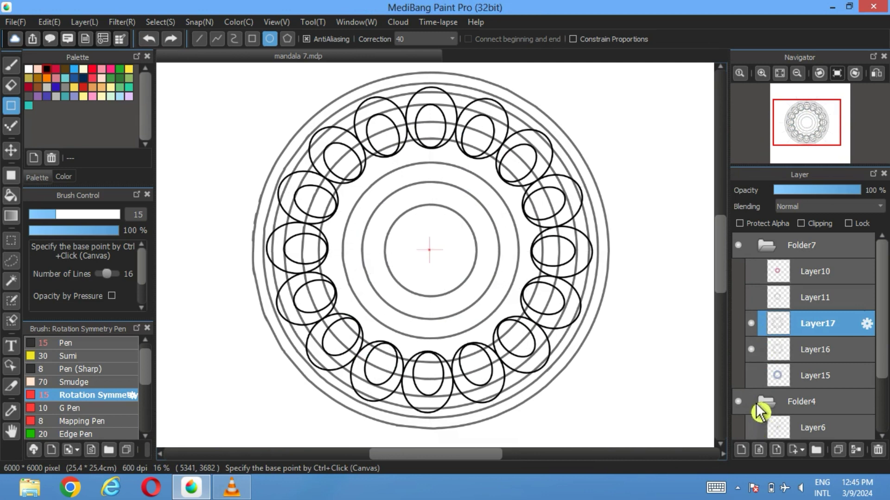
{"action": "left_click", "coordinate": [751, 323]}
{"action": "left_click", "coordinate": [751, 350]}
Step: Select the band between the third and fourth circular guides from the centre with the Magic Wand
{"action": "left_click", "coordinate": [11, 280]}
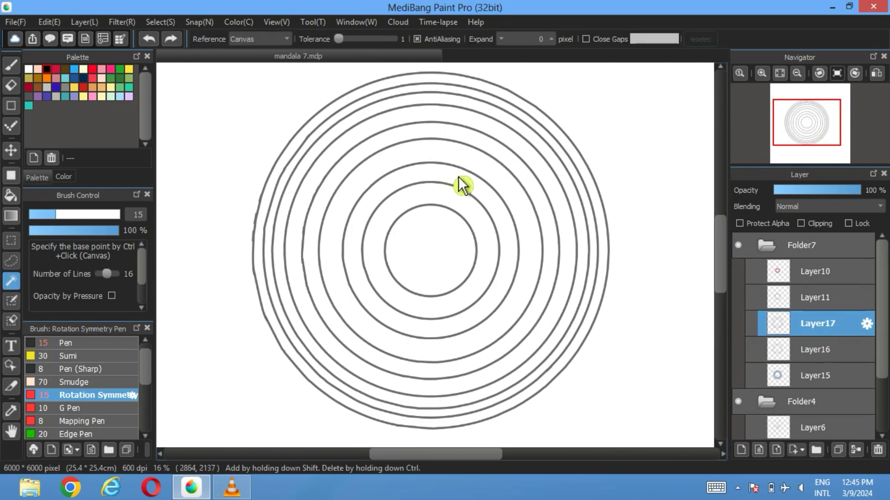
{"action": "left_click", "coordinate": [752, 323]}
{"action": "left_click", "coordinate": [751, 324]}
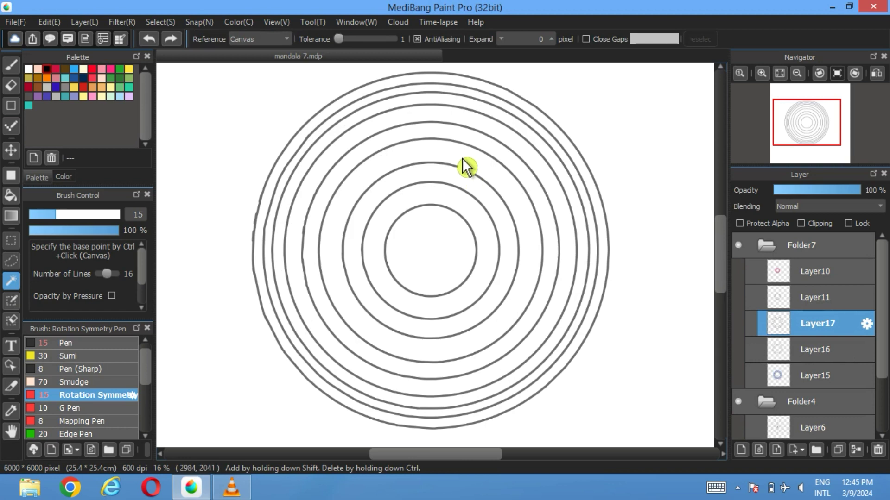
{"action": "left_click", "coordinate": [466, 167]}
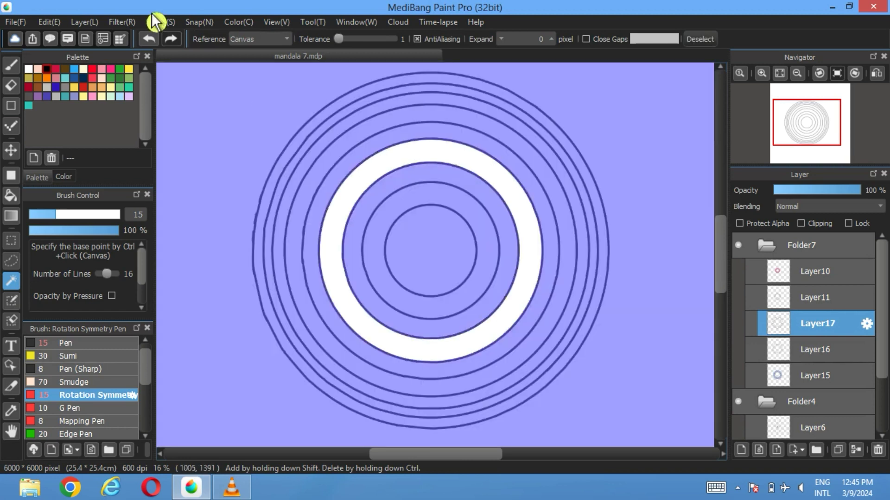
Step: Show the larger ellipses on Layer17 and cut their parts inside the selected band
{"action": "left_click", "coordinate": [752, 324]}
{"action": "left_click", "coordinate": [51, 22]}
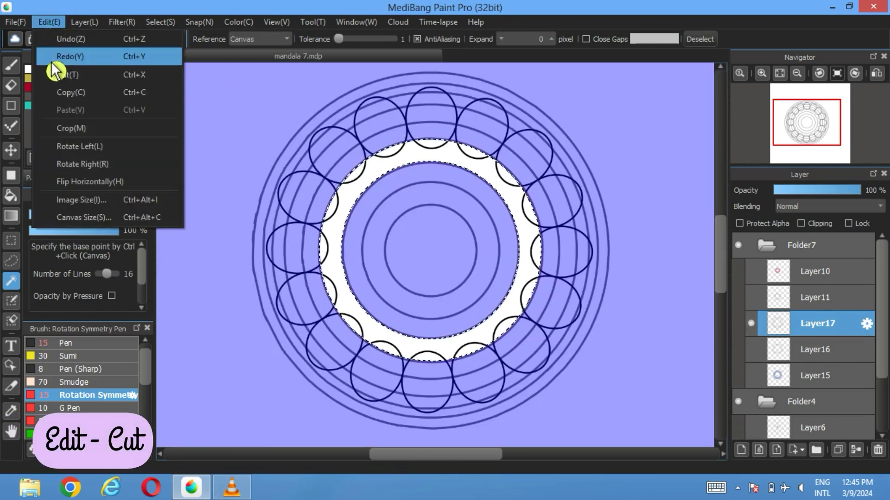
{"action": "left_click", "coordinate": [69, 71]}
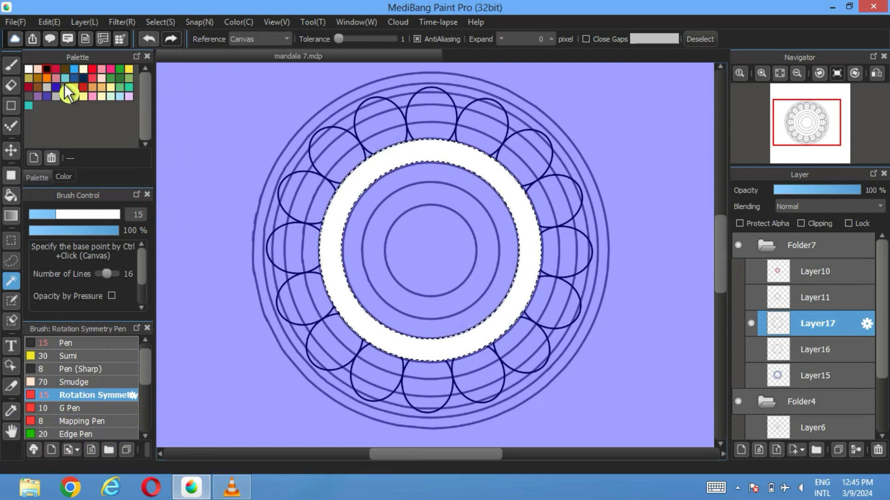
Step: Show and activate the smaller ellipses on Layer16, cut their parts inside the selected band and deselect
{"action": "left_click", "coordinate": [751, 349]}
{"action": "left_click", "coordinate": [769, 352]}
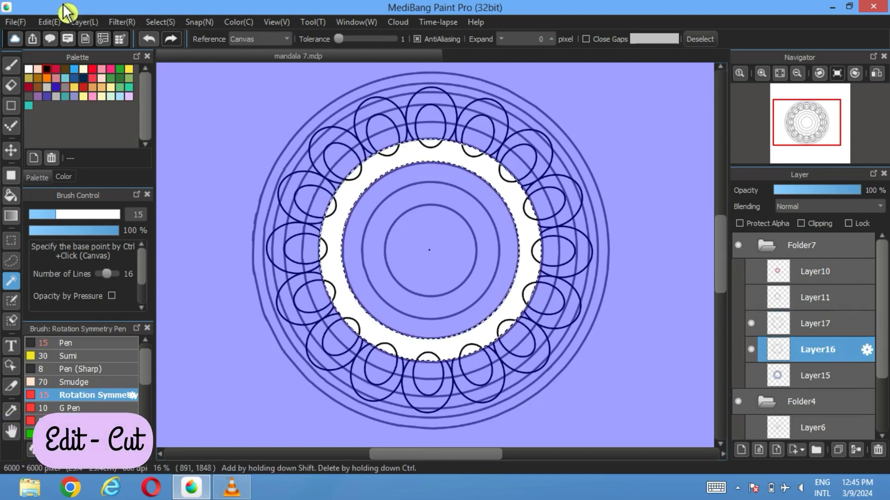
{"action": "left_click", "coordinate": [49, 22]}
{"action": "left_click", "coordinate": [57, 83]}
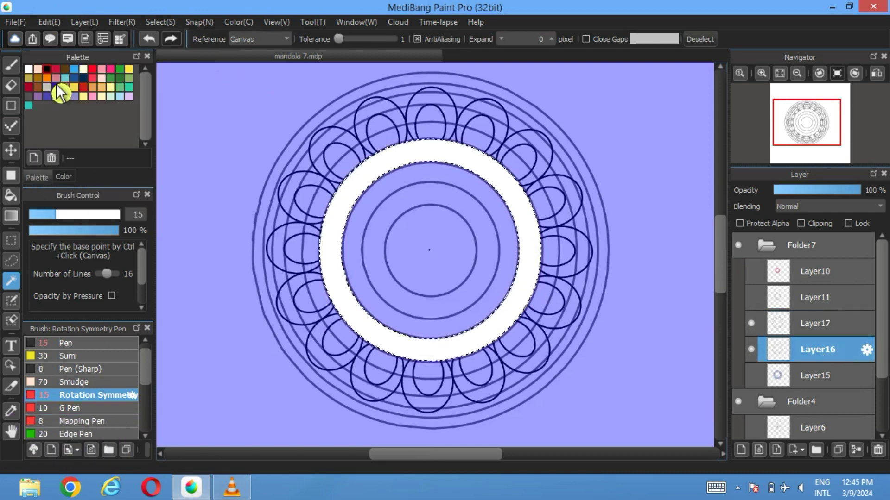
{"action": "left_click", "coordinate": [709, 41]}
Step: Show the blue-and-purple petal ring and move its layer above both ellipse layers
{"action": "left_click", "coordinate": [751, 375]}
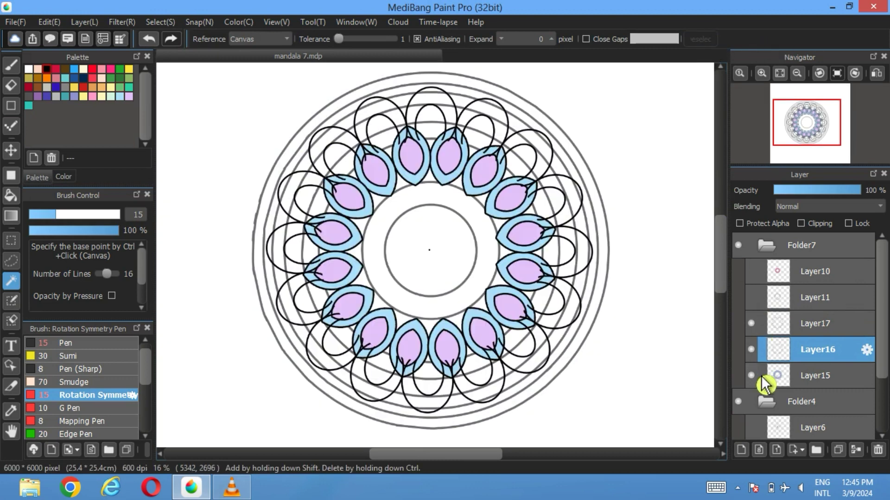
{"action": "left_click_drag", "start_coordinate": [825, 381], "coordinate": [825, 325]}
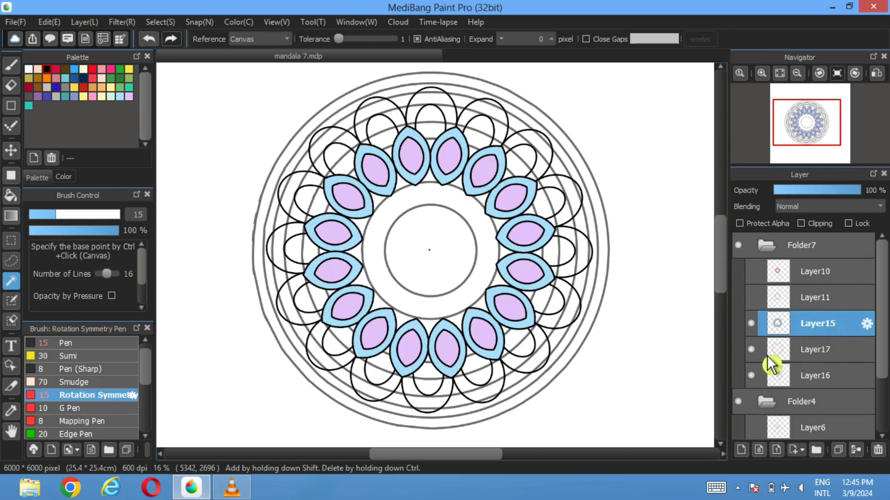
Step: Erase the stray dot at the mandala's centre on Layer16 with the Eraser at size 38
{"action": "left_click", "coordinate": [805, 381]}
{"action": "left_click", "coordinate": [11, 85]}
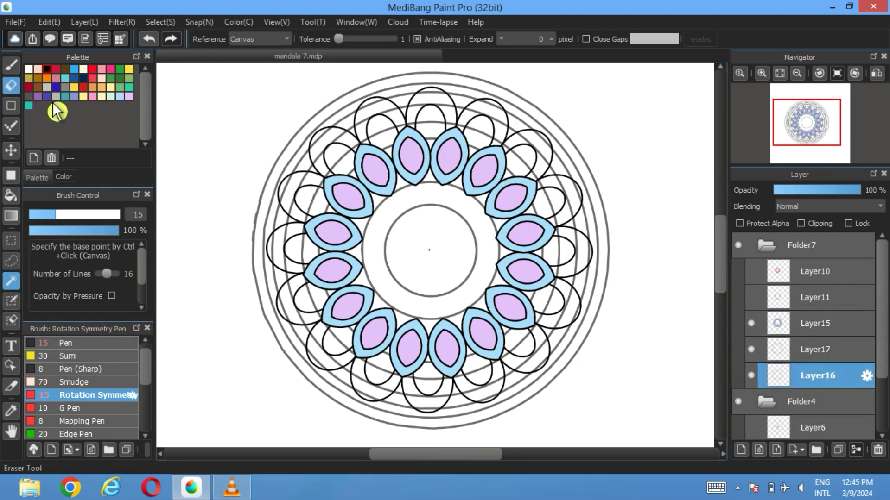
{"action": "scroll", "coordinate": [431, 257], "scroll_direction": "up", "scroll_amount": 2}
{"action": "left_click", "coordinate": [87, 214]}
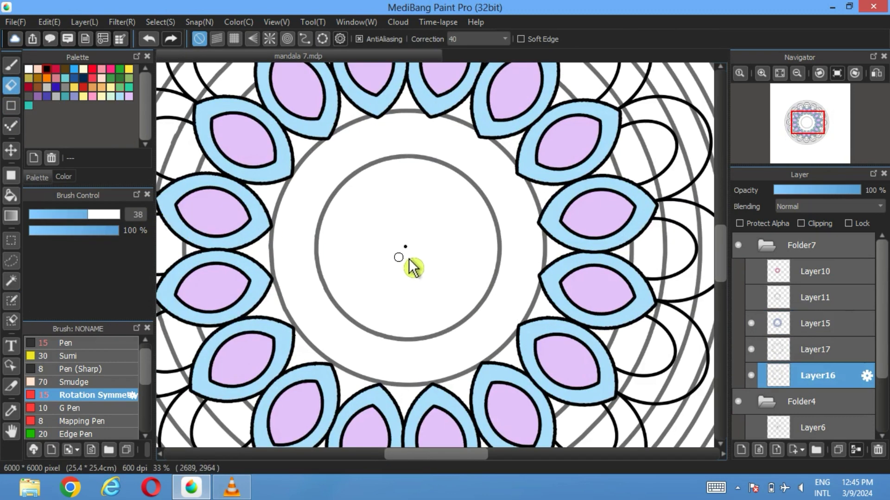
{"action": "scroll", "coordinate": [477, 265], "scroll_direction": "down", "scroll_amount": 1}
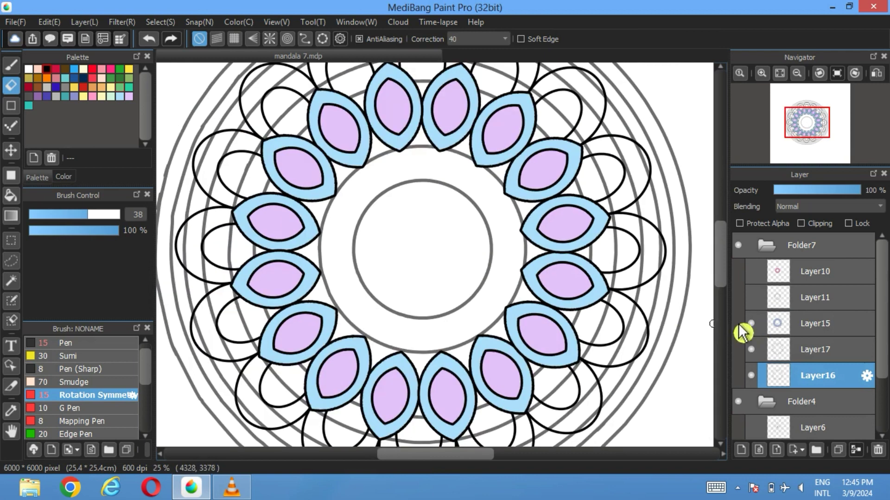
Step: Show the small-circle ring on Layer11 and add a new layer above the pink petal layer
{"action": "left_click", "coordinate": [751, 298]}
{"action": "left_click", "coordinate": [751, 271]}
{"action": "left_click", "coordinate": [755, 273]}
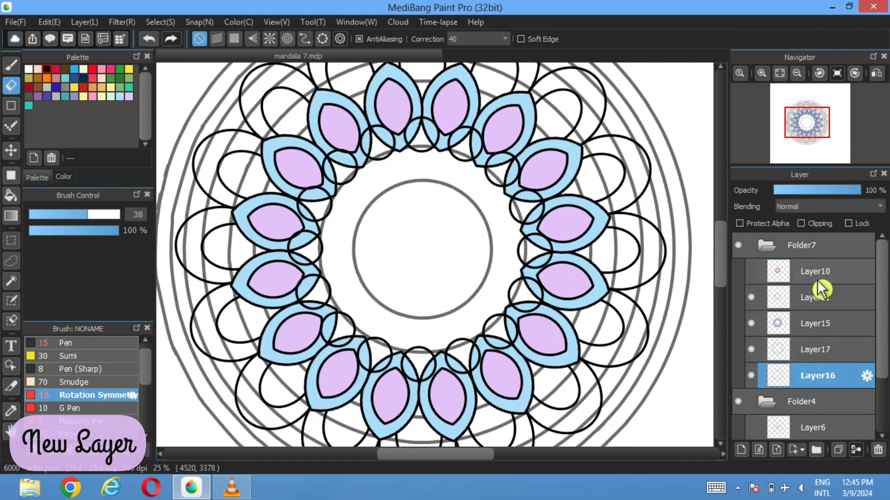
{"action": "left_click", "coordinate": [774, 276]}
{"action": "left_click", "coordinate": [741, 449]}
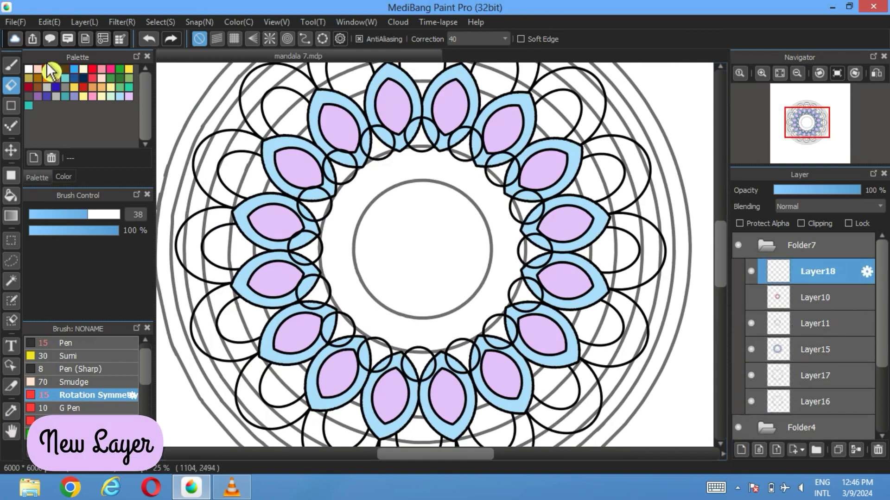
Step: Fill the innermost circular guide line with black on the new layer and show the pink petal ring
{"action": "key", "text": "g"}
{"action": "scroll", "coordinate": [446, 209], "scroll_direction": "up", "scroll_amount": 2}
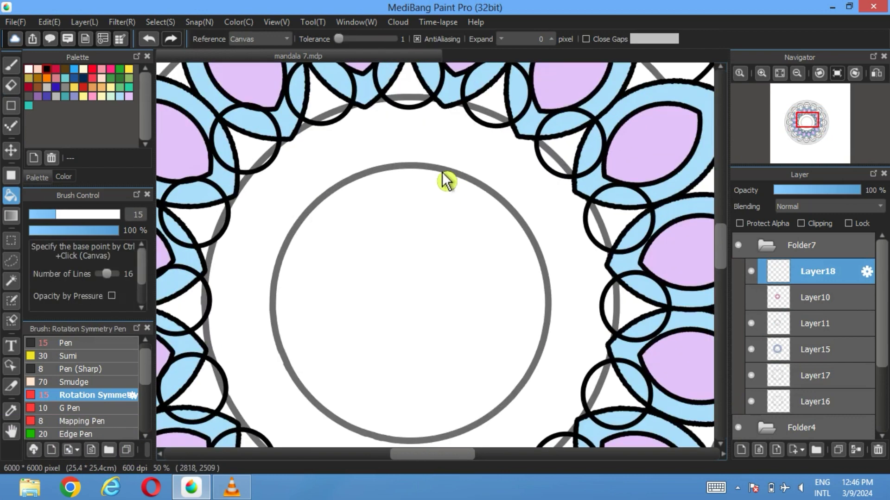
{"action": "left_click", "coordinate": [444, 175]}
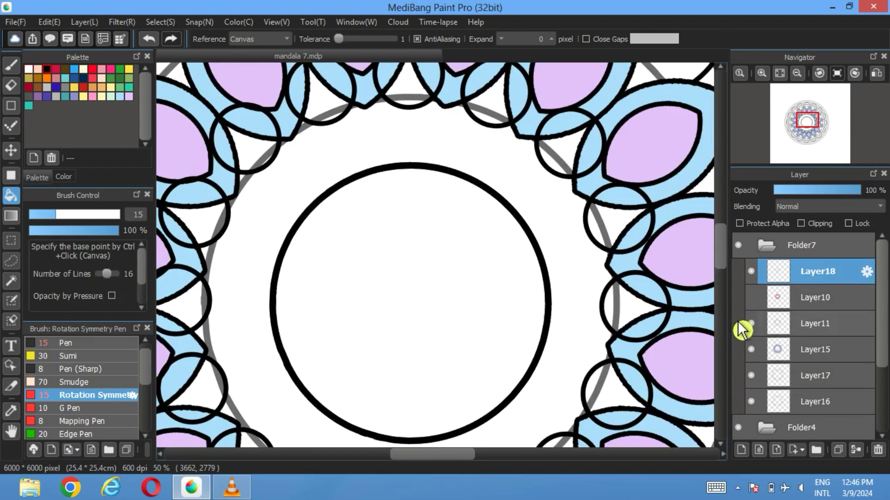
{"action": "left_click", "coordinate": [752, 298]}
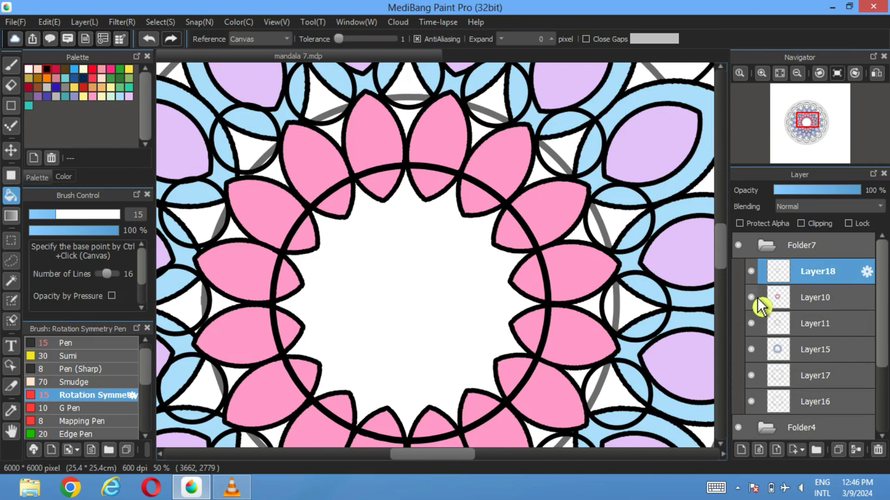
{"action": "left_click", "coordinate": [781, 74]}
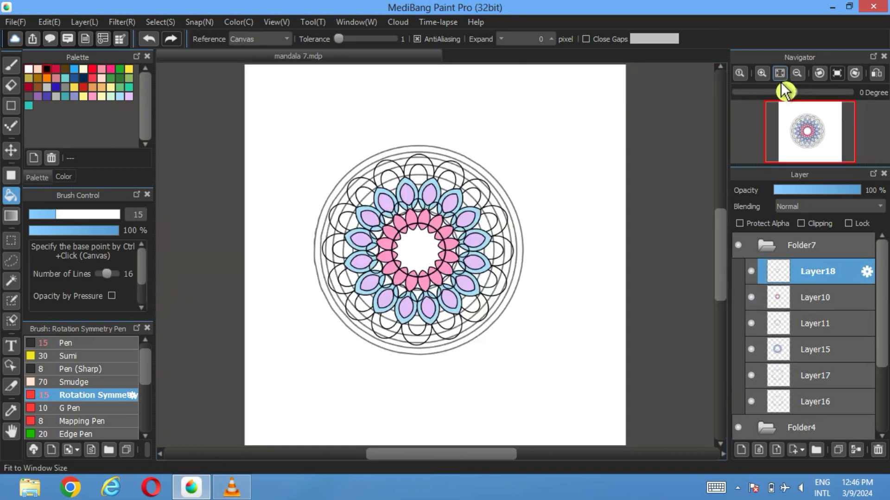
{"action": "scroll", "coordinate": [479, 234], "scroll_direction": "up", "scroll_amount": 1}
{"action": "scroll", "coordinate": [479, 234], "scroll_direction": "up", "scroll_amount": 1}
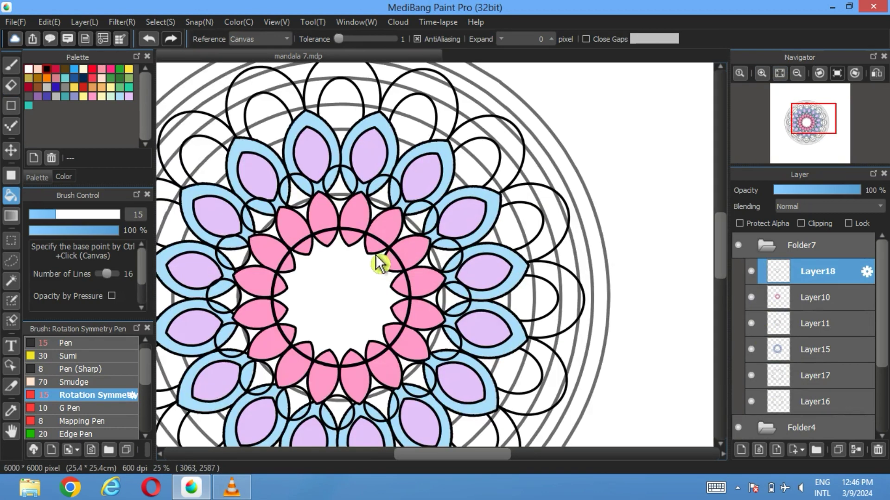
Step: Hide the guides folder and every mandala layer except the central circle, and add a new layer above Folder4
{"action": "left_click", "coordinate": [739, 428]}
{"action": "left_click_drag", "start_coordinate": [380, 321], "coordinate": [473, 289]}
{"action": "left_click_drag", "start_coordinate": [751, 297], "coordinate": [757, 415]}
{"action": "scroll", "coordinate": [780, 396], "scroll_direction": "down", "scroll_amount": 2}
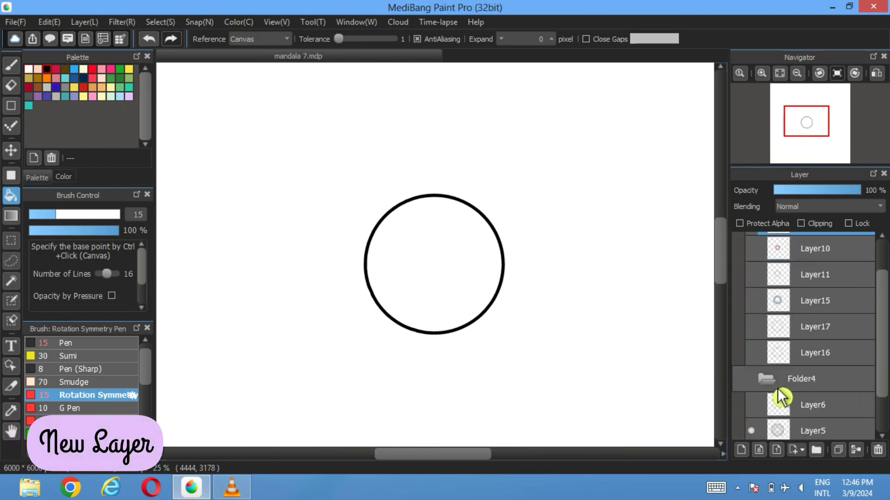
{"action": "left_click", "coordinate": [799, 378]}
{"action": "left_click", "coordinate": [742, 451]}
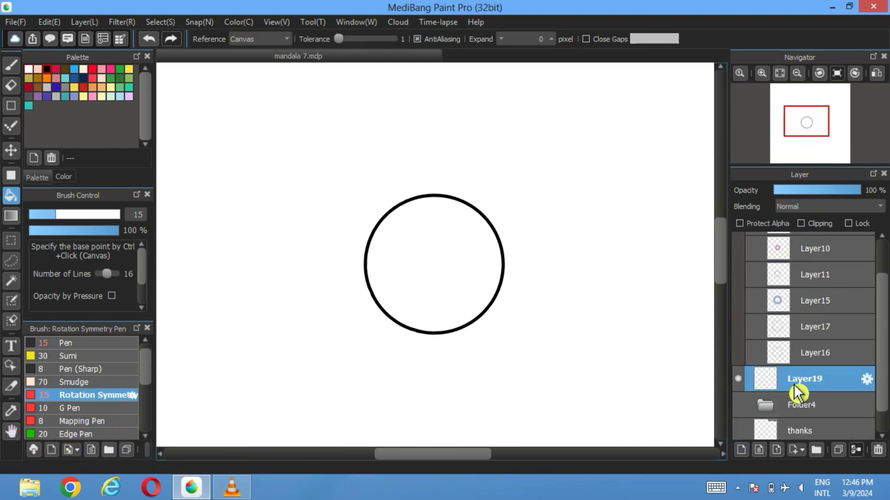
Step: Try a pale yellow fill for the central circle on Layer19 and preview it with the pink petal ring
{"action": "left_click", "coordinate": [471, 275]}
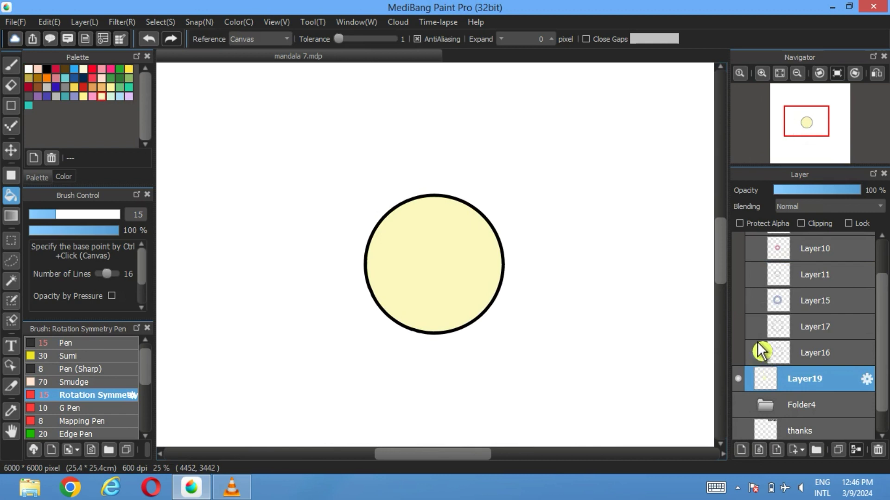
{"action": "left_click", "coordinate": [753, 253]}
{"action": "scroll", "coordinate": [761, 268], "scroll_direction": "up", "scroll_amount": 1}
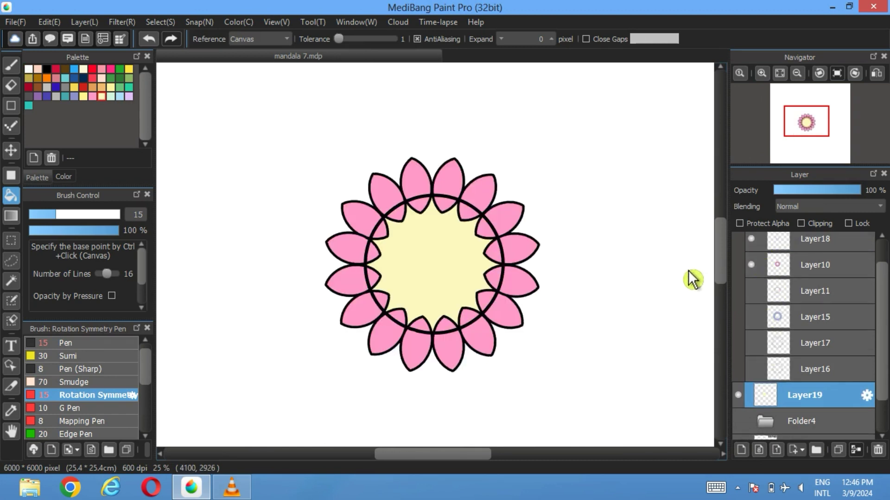
{"action": "left_click", "coordinate": [751, 265]}
Step: Fill the central circle with pale yellow on Layer18, and show the pink petals and the small-circle ring
{"action": "left_click", "coordinate": [771, 239]}
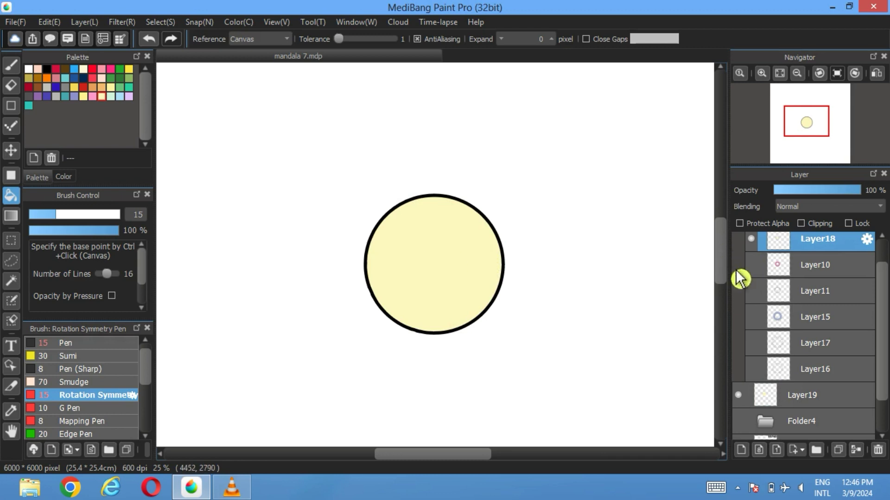
{"action": "left_click", "coordinate": [751, 265]}
{"action": "left_click", "coordinate": [752, 290]}
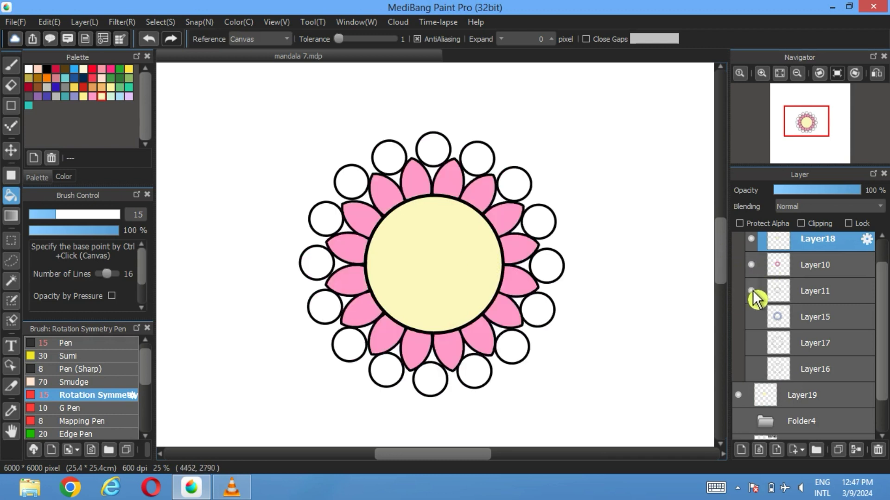
Step: Fill all the small circles around the pink petals with pale mint green on Layer11
{"action": "left_click", "coordinate": [764, 292]}
{"action": "left_click", "coordinate": [479, 167]}
{"action": "left_click", "coordinate": [431, 153]}
{"action": "left_click", "coordinate": [389, 160]}
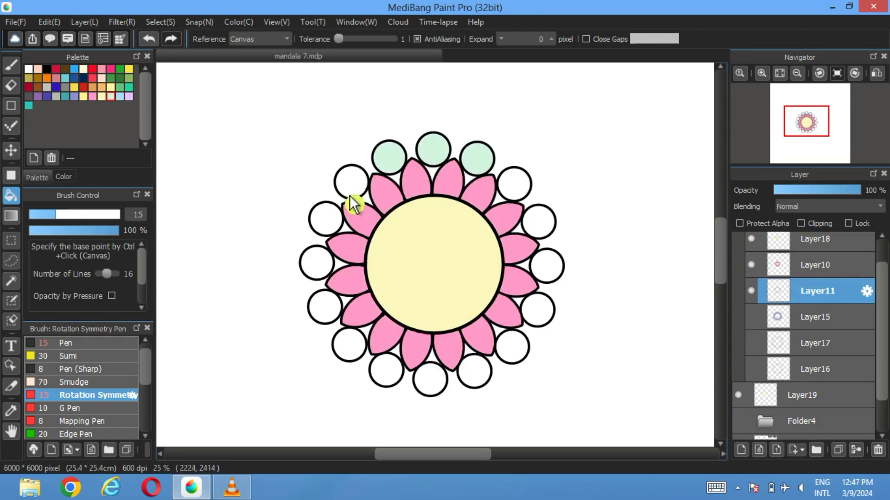
{"action": "left_click", "coordinate": [352, 183]}
{"action": "left_click", "coordinate": [326, 220]}
{"action": "left_click", "coordinate": [318, 264]}
{"action": "left_click", "coordinate": [326, 308]}
{"action": "left_click", "coordinate": [350, 346]}
{"action": "left_click", "coordinate": [386, 372]}
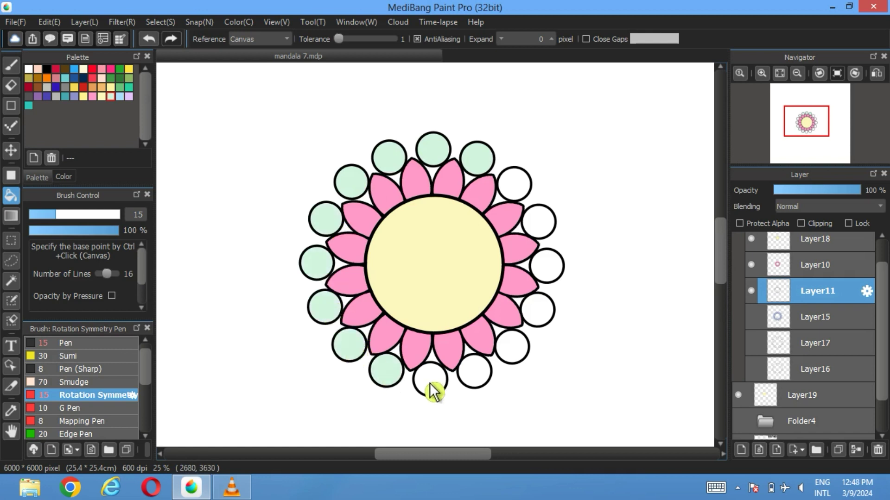
{"action": "left_click", "coordinate": [430, 381]}
{"action": "left_click", "coordinate": [480, 377]}
{"action": "left_click", "coordinate": [514, 352]}
{"action": "left_click", "coordinate": [540, 315]}
{"action": "left_click", "coordinate": [554, 271]}
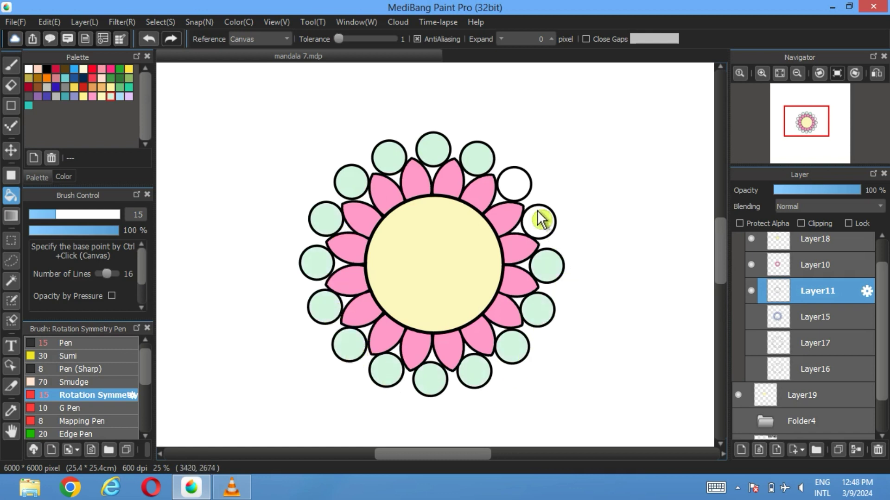
{"action": "left_click", "coordinate": [539, 221]}
{"action": "left_click", "coordinate": [514, 184]}
Step: Toggle the petal, small-circle and ellipse layers on and off to check how the rings overlap
{"action": "left_click", "coordinate": [751, 317]}
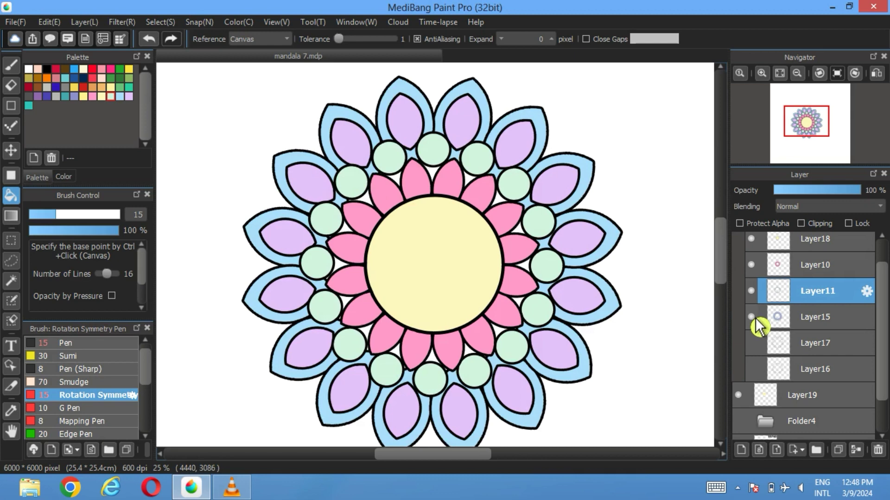
{"action": "left_click", "coordinate": [751, 317]}
{"action": "left_click", "coordinate": [749, 291]}
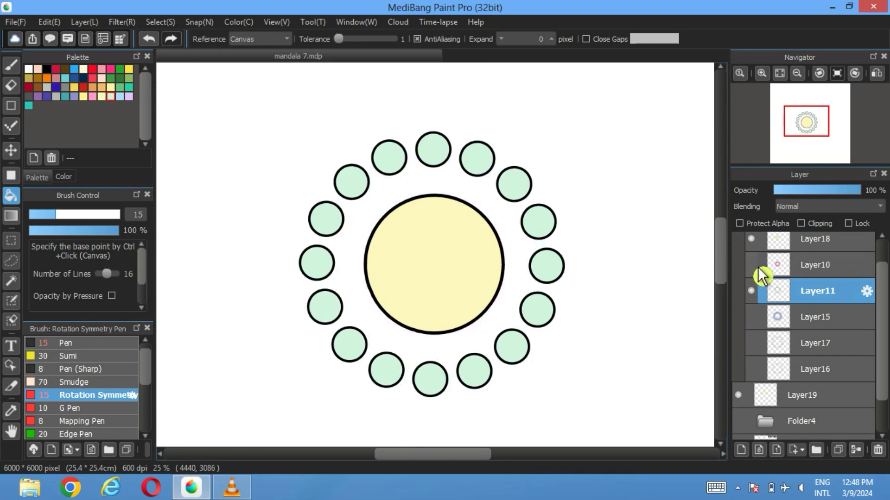
{"action": "left_click", "coordinate": [750, 291]}
{"action": "left_click", "coordinate": [753, 344]}
{"action": "left_click", "coordinate": [753, 343]}
{"action": "left_click", "coordinate": [751, 368]}
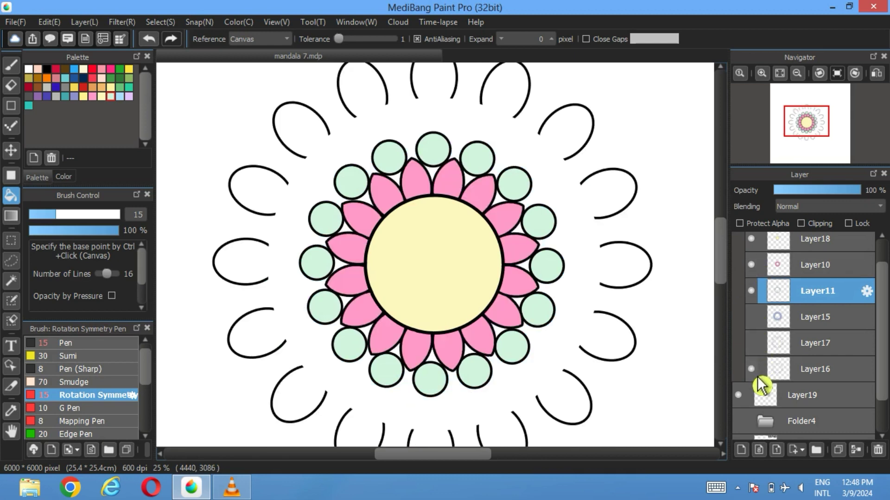
{"action": "left_click", "coordinate": [751, 369]}
Step: Show the blue-and-purple petal ring and hide the pink petals and the small circles
{"action": "left_click", "coordinate": [751, 316]}
{"action": "left_click", "coordinate": [751, 291]}
{"action": "left_click", "coordinate": [755, 293]}
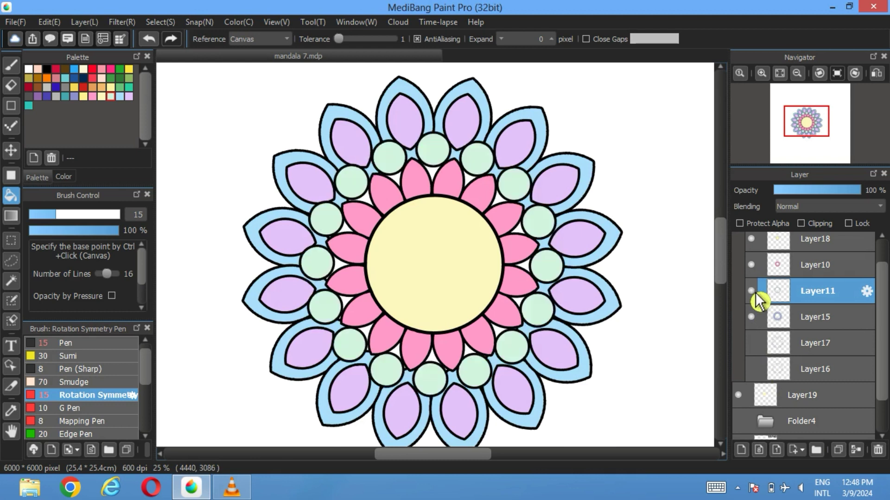
{"action": "left_click", "coordinate": [755, 293]}
{"action": "left_click", "coordinate": [750, 273]}
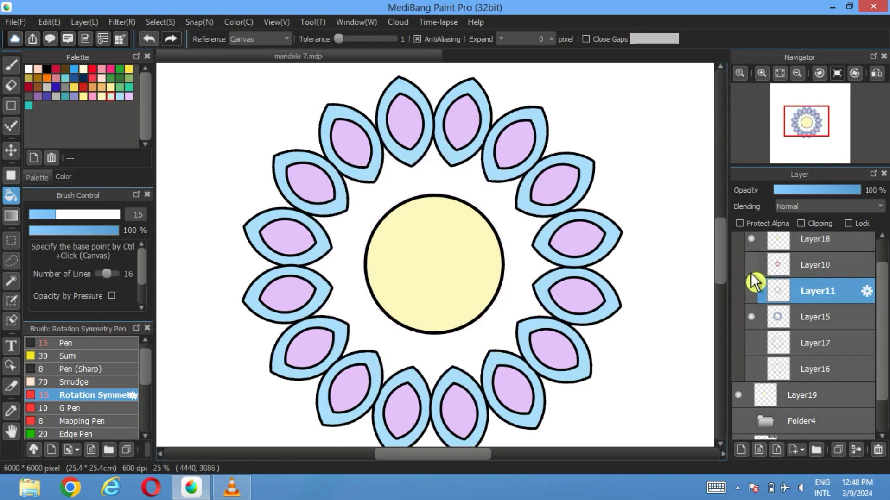
Step: Fill the area between the central circle and the blue-and-purple petals with teal on Layer19
{"action": "left_click", "coordinate": [765, 394]}
{"action": "left_click", "coordinate": [28, 106]}
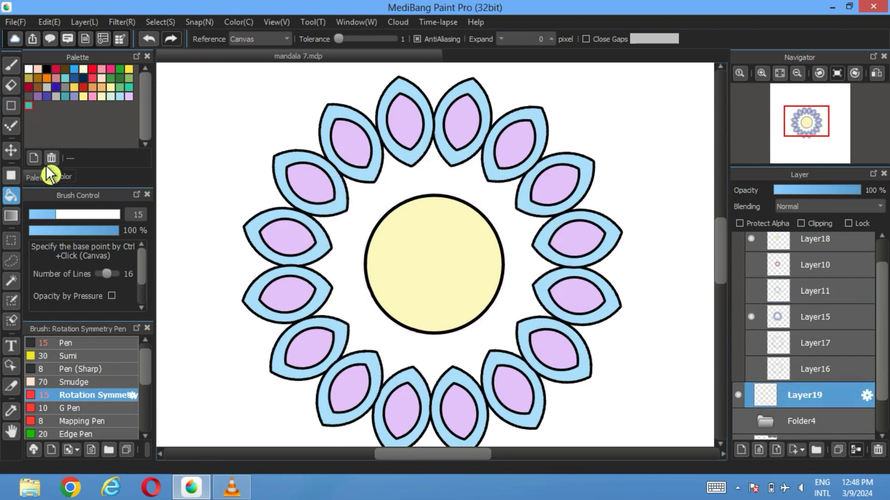
{"action": "left_click", "coordinate": [406, 198]}
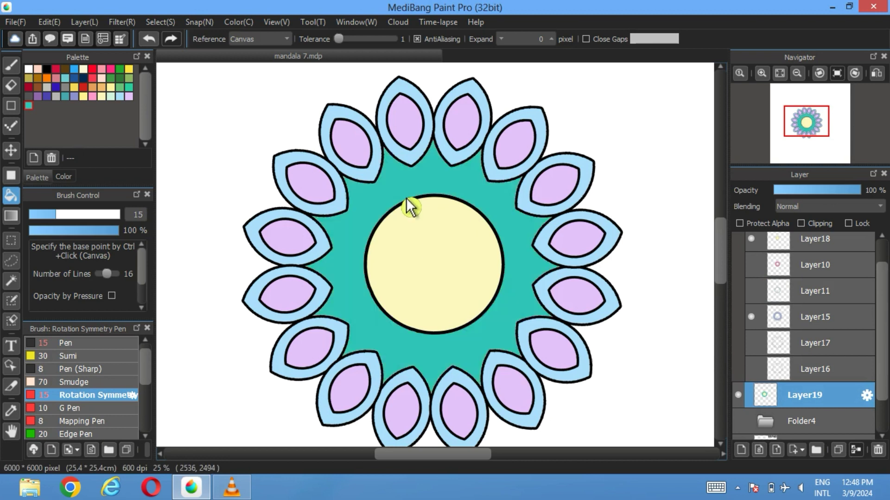
Step: Show the small circles and pink petals again, and add a new layer above the blue-and-purple petal layer
{"action": "left_click", "coordinate": [751, 291]}
{"action": "left_click", "coordinate": [752, 265]}
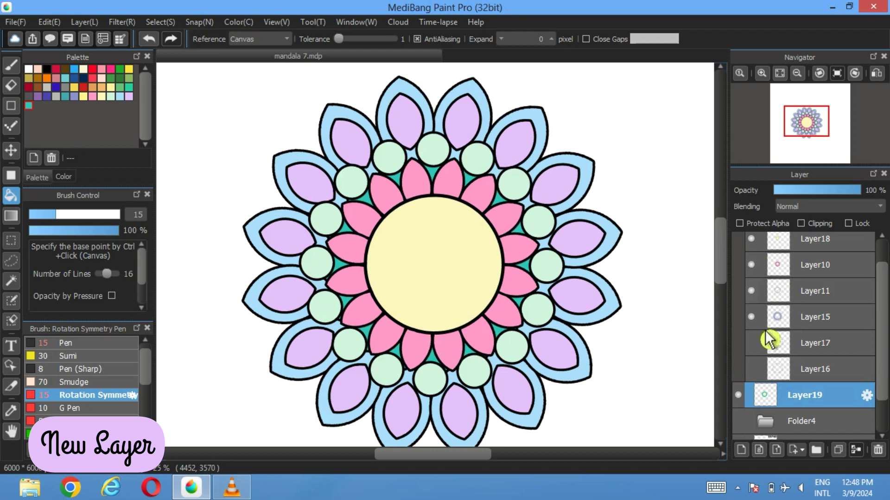
{"action": "left_click", "coordinate": [814, 319]}
{"action": "left_click", "coordinate": [742, 450]}
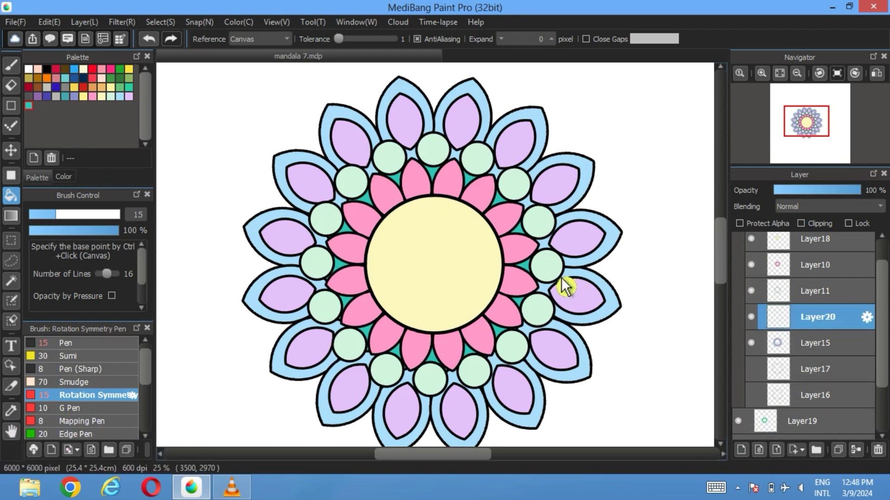
Step: Try to fill the gaps between the small circles with teal on Layer20, undoing the fills
{"action": "scroll", "coordinate": [561, 278], "scroll_direction": "up", "scroll_amount": 1}
{"action": "left_click", "coordinate": [423, 116]}
{"action": "left_click", "coordinate": [364, 116]}
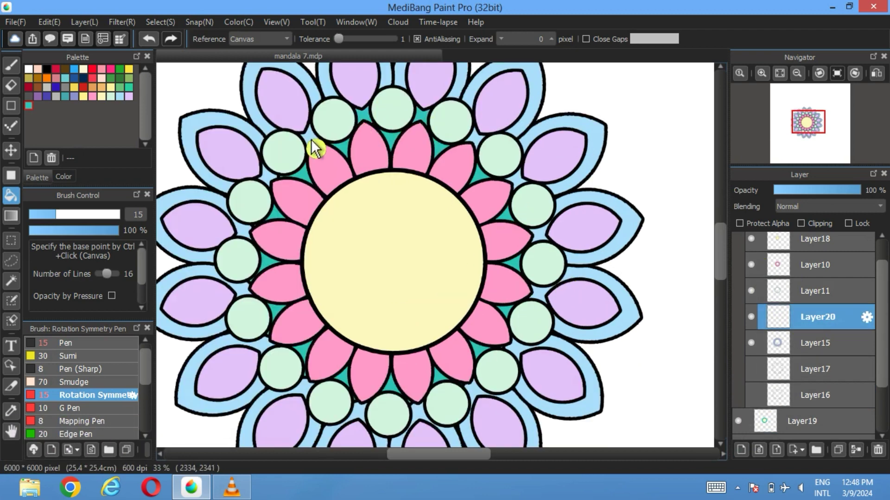
{"action": "left_click", "coordinate": [247, 234]}
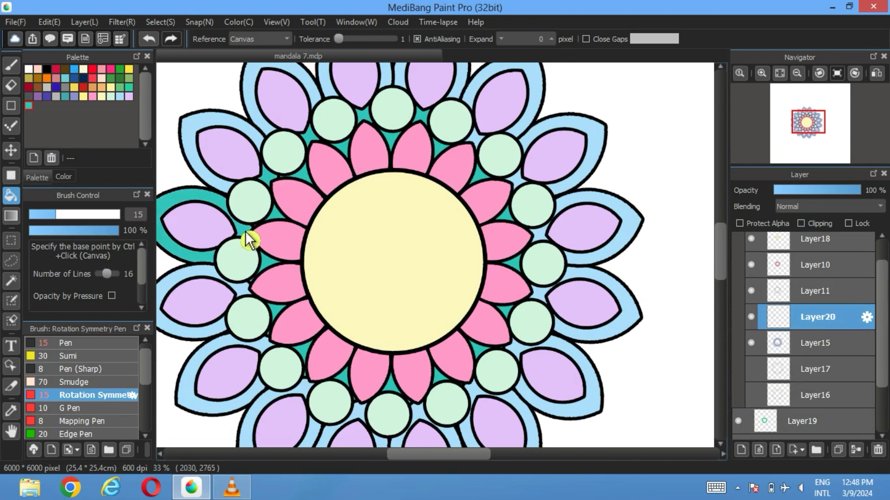
{"action": "left_click", "coordinate": [149, 38]}
{"action": "left_click", "coordinate": [248, 295]}
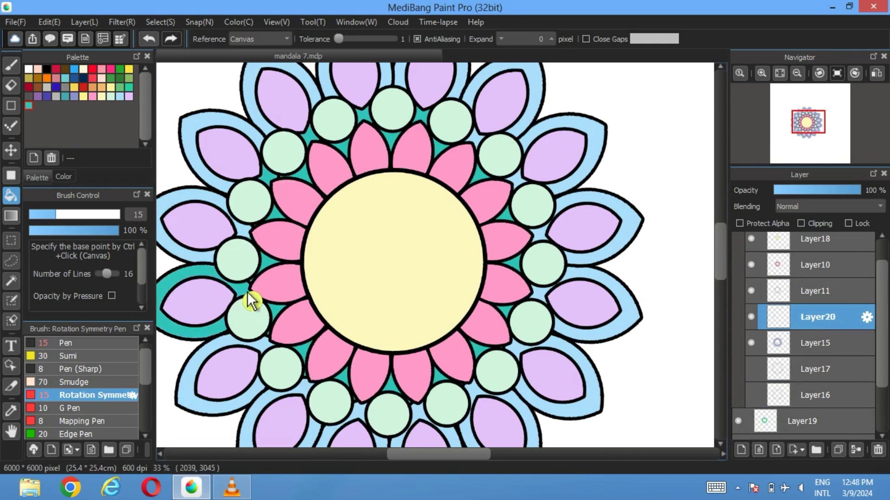
{"action": "left_click", "coordinate": [149, 38]}
{"action": "left_click", "coordinate": [149, 39]}
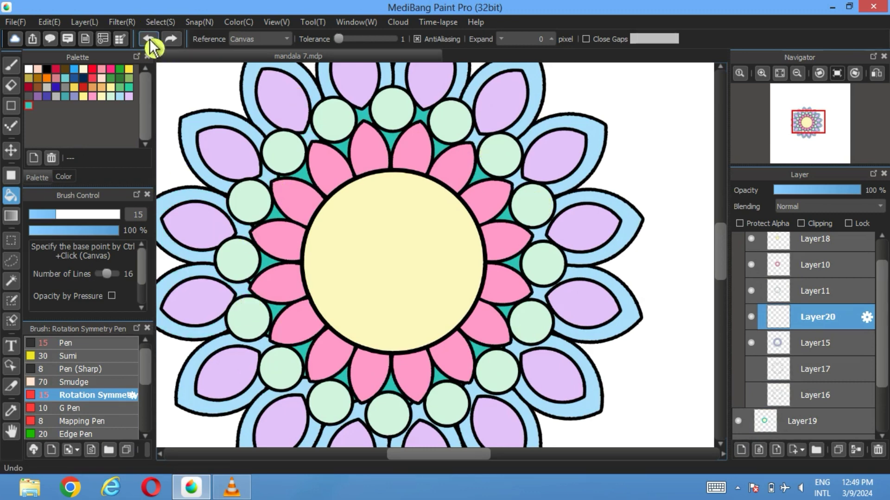
Step: Show the large outer arches on Layer17 and move the hidden inner-arch layer, Layer16, above it
{"action": "left_click", "coordinate": [755, 369]}
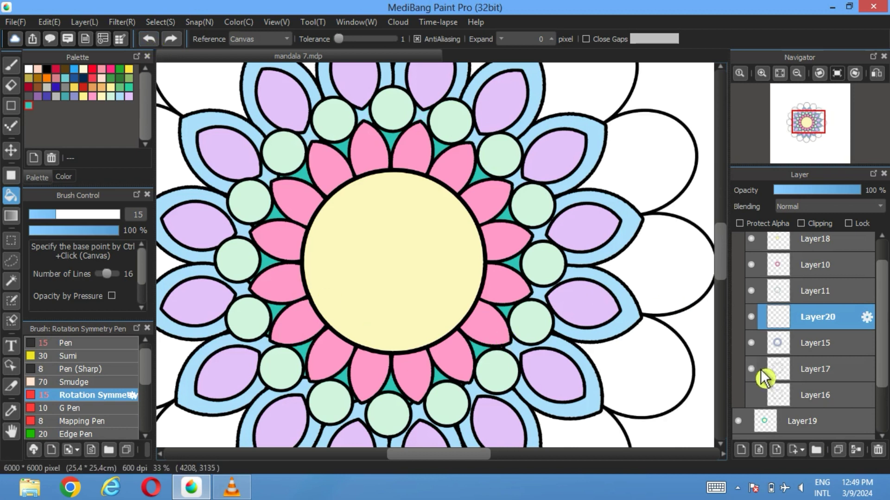
{"action": "left_click", "coordinate": [760, 395]}
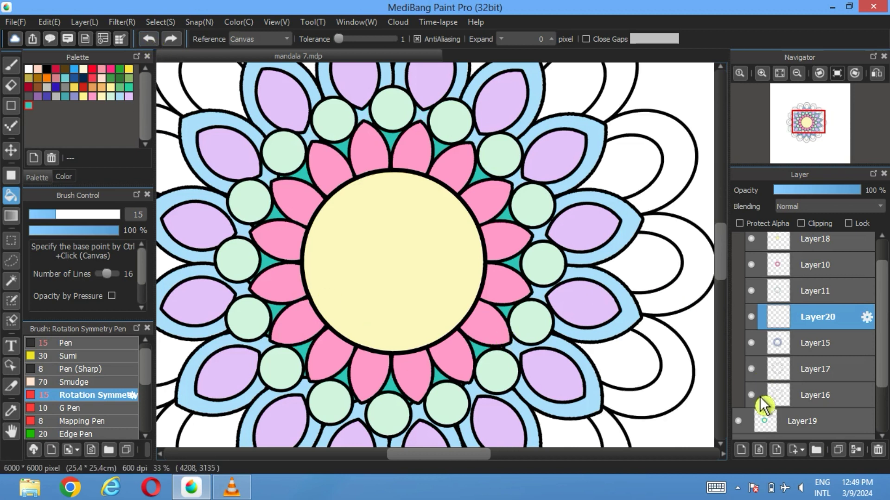
{"action": "scroll", "coordinate": [383, 248], "scroll_direction": "down", "scroll_amount": 3}
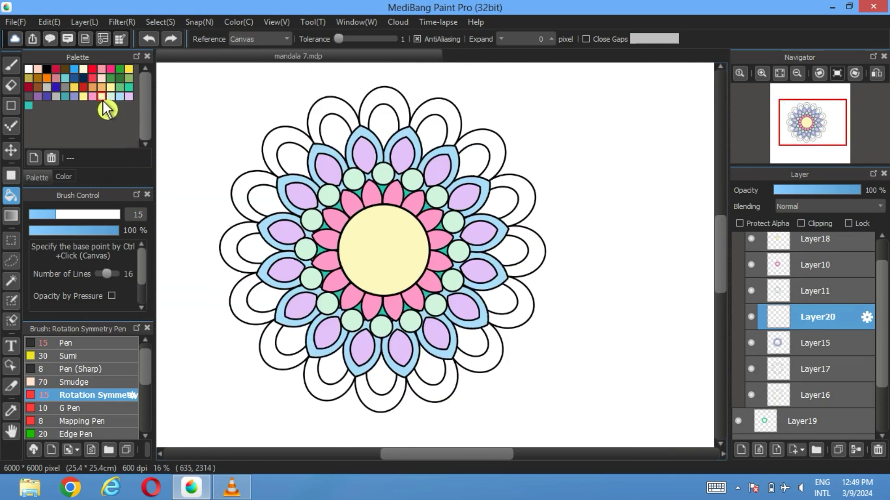
{"action": "left_click", "coordinate": [760, 397]}
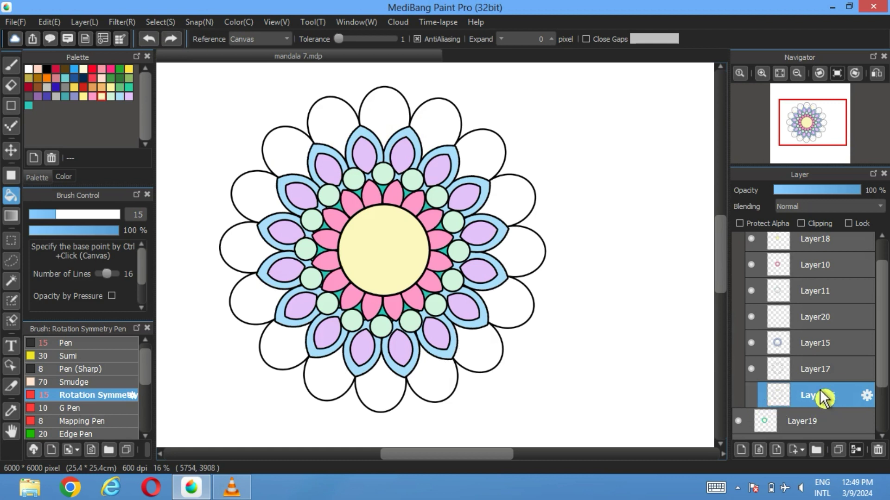
{"action": "left_click_drag", "start_coordinate": [823, 394], "coordinate": [810, 377]}
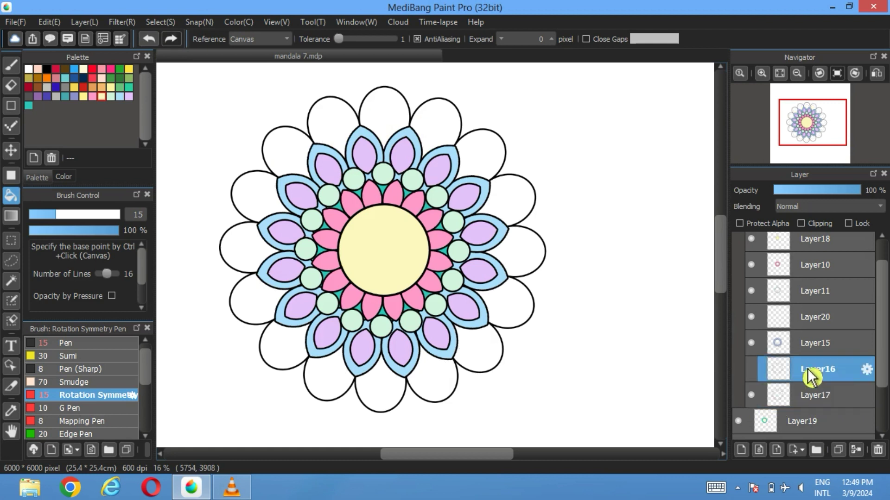
Step: Fill all the large outer arches with pale mint green on Layer17
{"action": "left_click", "coordinate": [808, 401]}
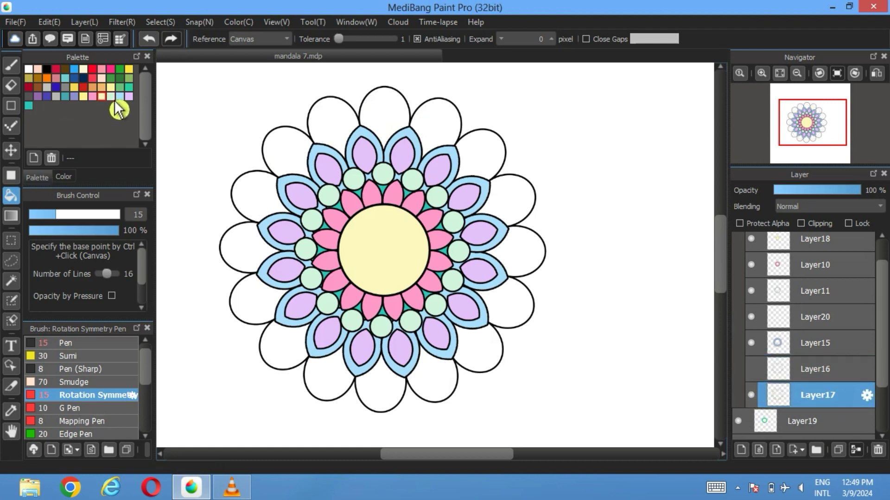
{"action": "left_click", "coordinate": [283, 149]}
{"action": "left_click", "coordinate": [258, 197]}
{"action": "left_click", "coordinate": [253, 246]}
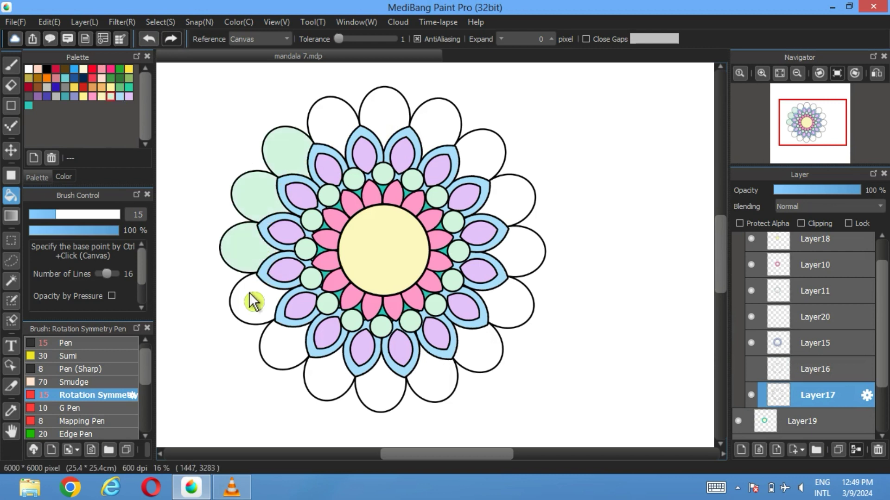
{"action": "left_click", "coordinate": [249, 293]}
{"action": "left_click", "coordinate": [329, 378]}
{"action": "left_click", "coordinate": [382, 391]}
{"action": "left_click", "coordinate": [433, 378]}
{"action": "left_click", "coordinate": [480, 349]}
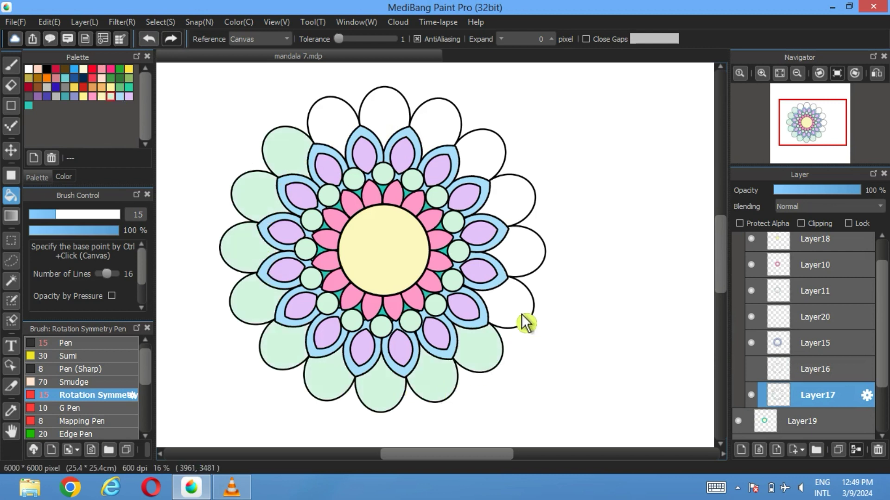
{"action": "left_click", "coordinate": [522, 311]}
{"action": "left_click", "coordinate": [529, 234]}
{"action": "left_click", "coordinate": [525, 201]}
{"action": "left_click", "coordinate": [480, 153]}
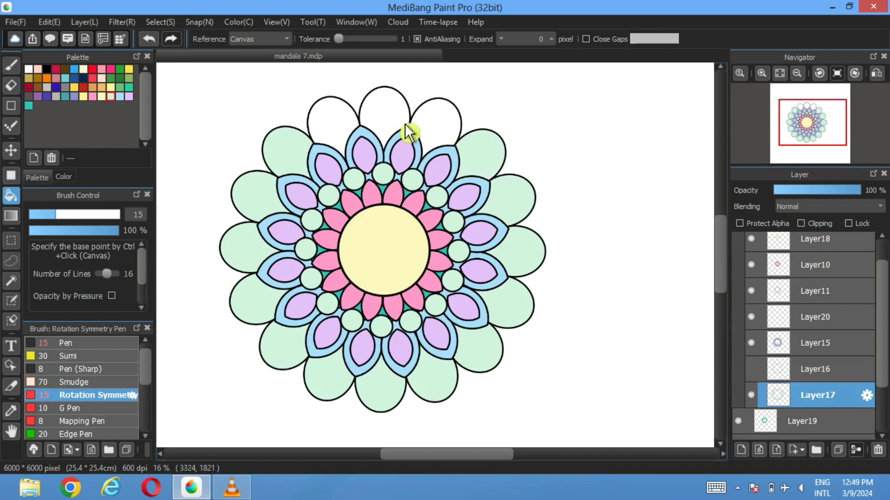
{"action": "left_click", "coordinate": [431, 125]}
{"action": "left_click", "coordinate": [383, 111]}
{"action": "left_click", "coordinate": [342, 132]}
Step: Show the inner arches on Layer16 and fill all of them with pale yellow
{"action": "left_click", "coordinate": [751, 370]}
{"action": "left_click", "coordinate": [797, 369]}
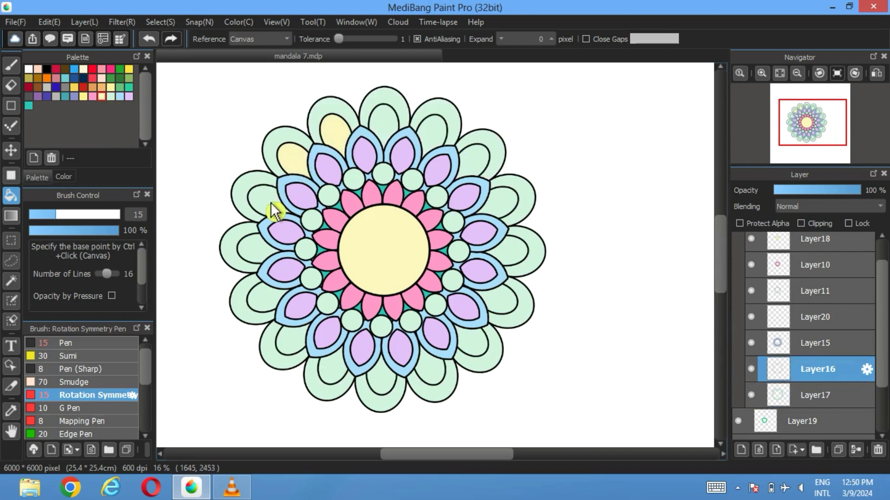
{"action": "left_click", "coordinate": [296, 346]}
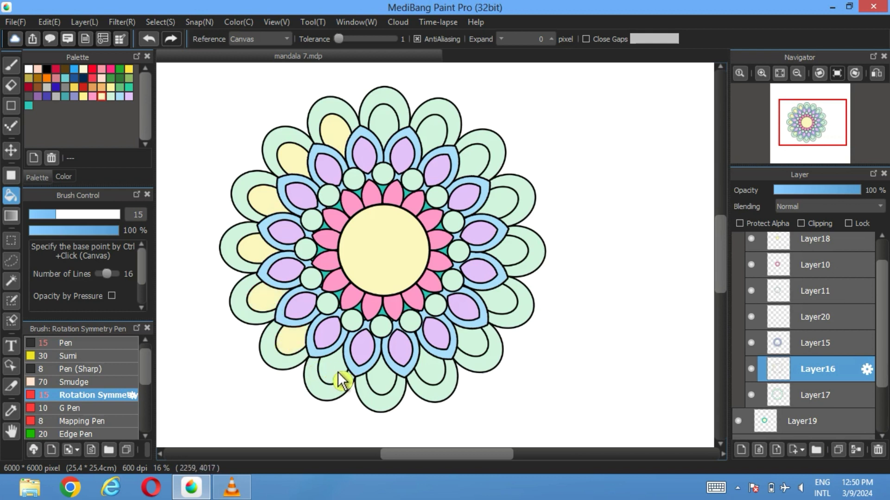
{"action": "left_click", "coordinate": [342, 377]}
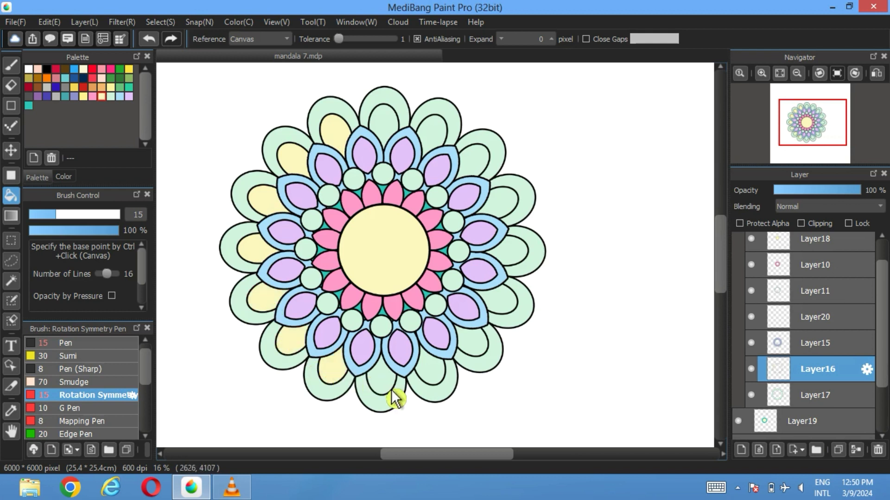
{"action": "left_click", "coordinate": [500, 306]}
{"action": "left_click", "coordinate": [519, 252]}
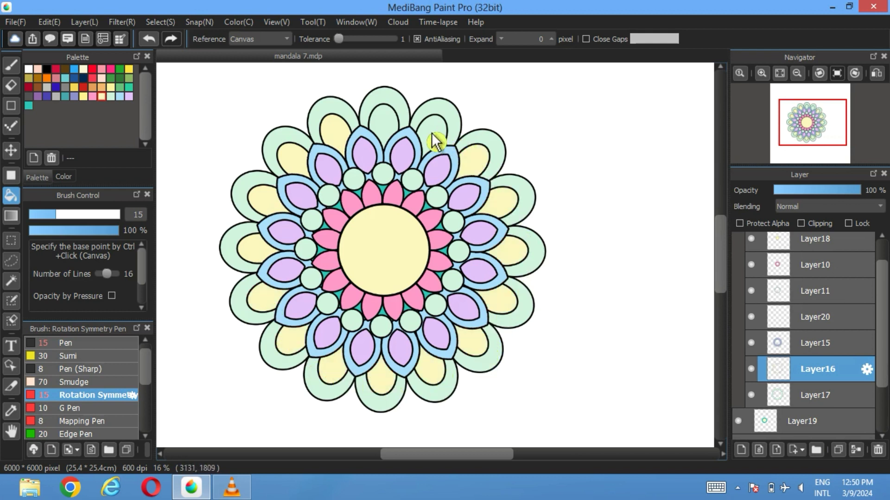
Step: Collapse Folder7 and group it with Layer19 inside a new folder above the thanks layer
{"action": "scroll", "coordinate": [758, 353], "scroll_direction": "up", "scroll_amount": 2}
{"action": "left_click", "coordinate": [765, 246]}
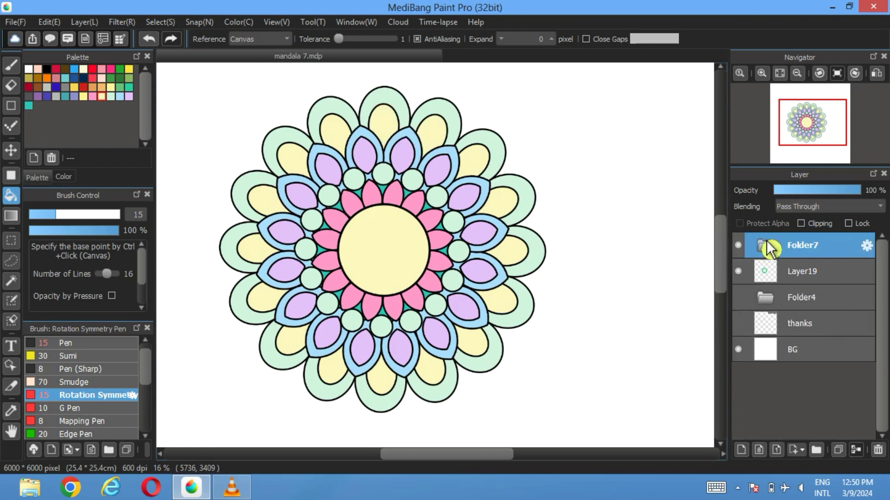
{"action": "left_click", "coordinate": [780, 73]}
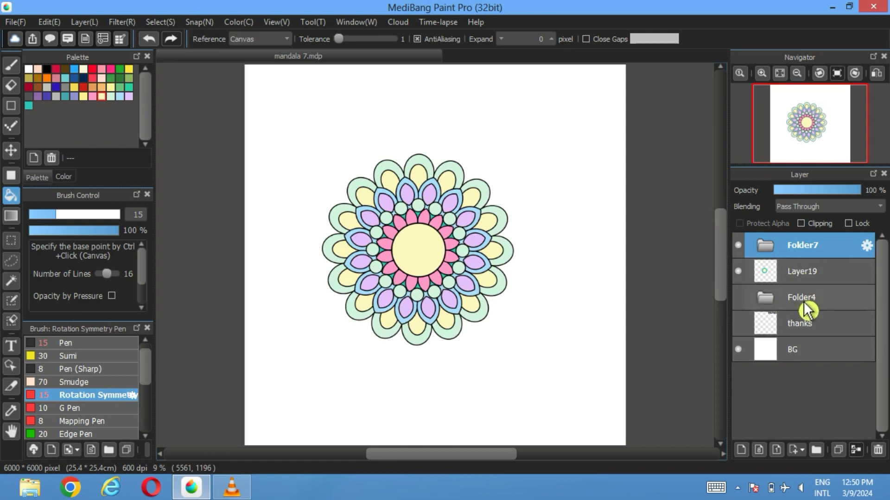
{"action": "left_click_drag", "start_coordinate": [804, 302], "coordinate": [800, 268]}
{"action": "left_click", "coordinate": [816, 449]}
{"action": "left_click", "coordinate": [804, 250]}
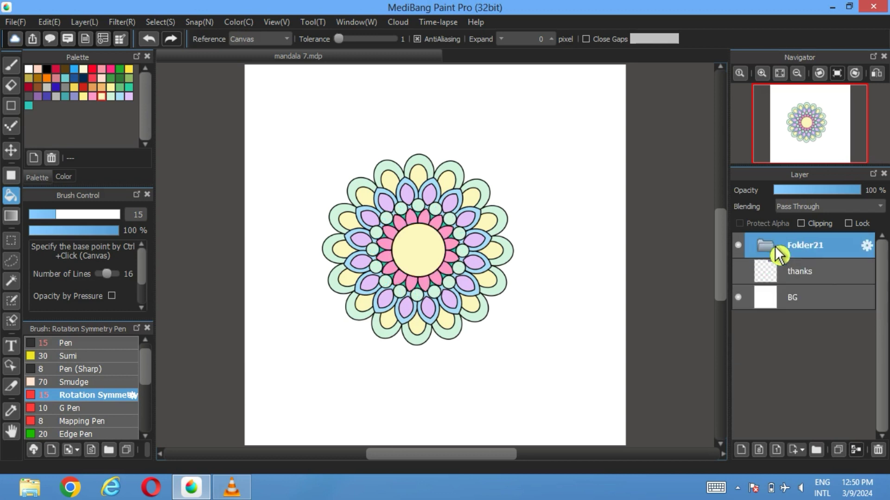
Step: Transform the whole mandala folder, enlarging the mandala and centring it on the canvas
{"action": "left_click", "coordinate": [169, 22]}
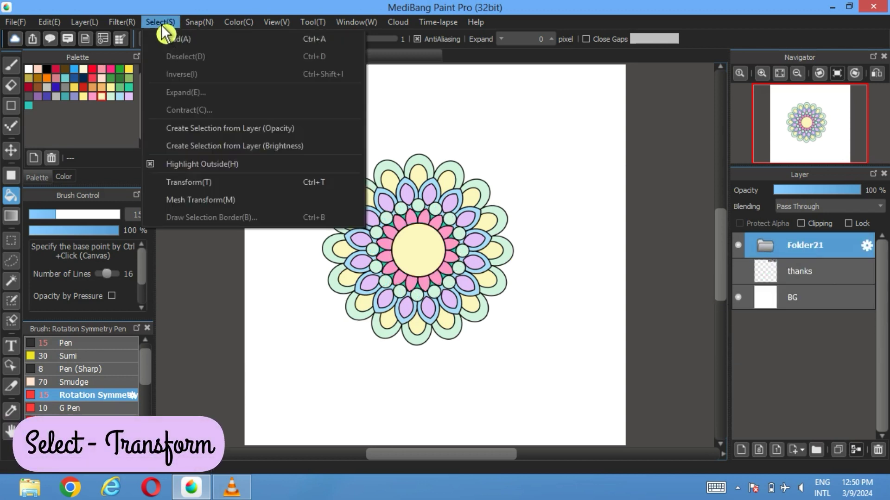
{"action": "left_click", "coordinate": [180, 179]}
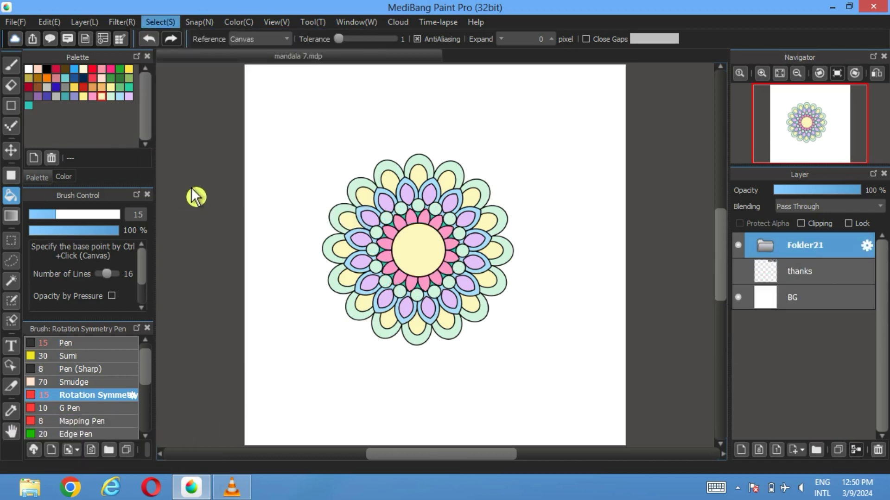
{"action": "left_click_drag", "start_coordinate": [522, 327], "coordinate": [563, 367]}
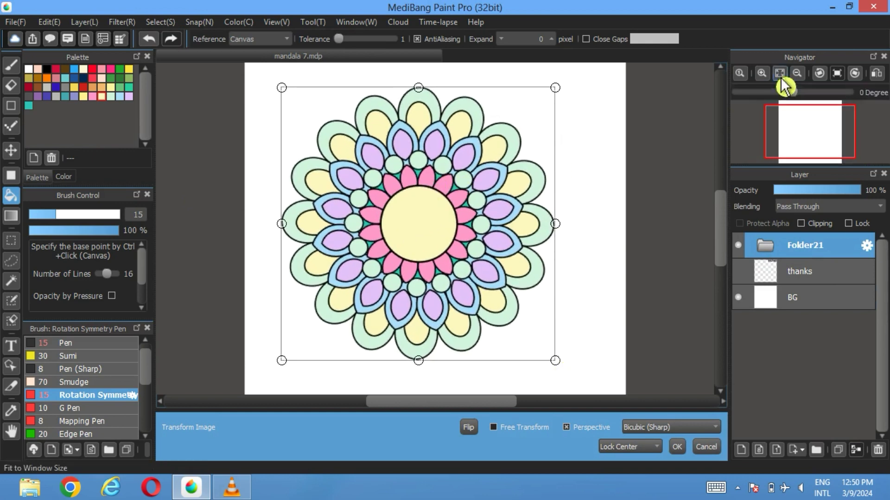
{"action": "left_click", "coordinate": [797, 73]}
{"action": "left_click_drag", "start_coordinate": [440, 242], "coordinate": [440, 242]}
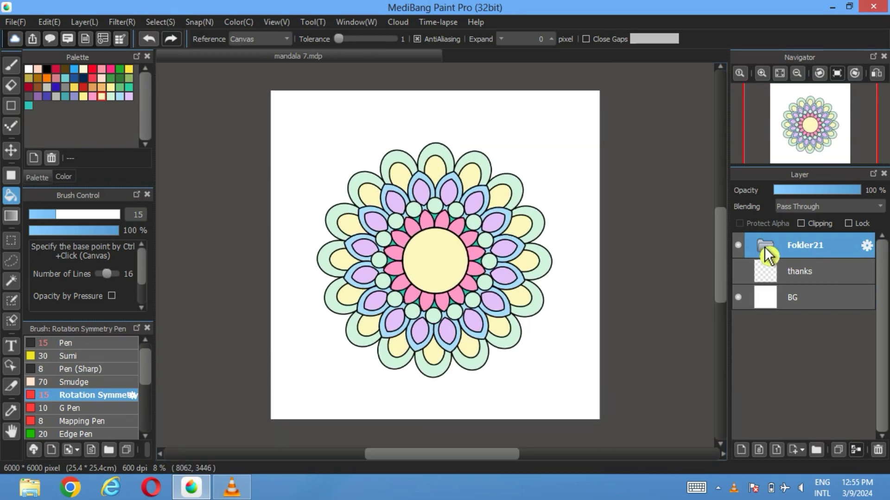
Step: Expand the mandala folder and add a new layer directly below Layer19
{"action": "left_click", "coordinate": [765, 245]}
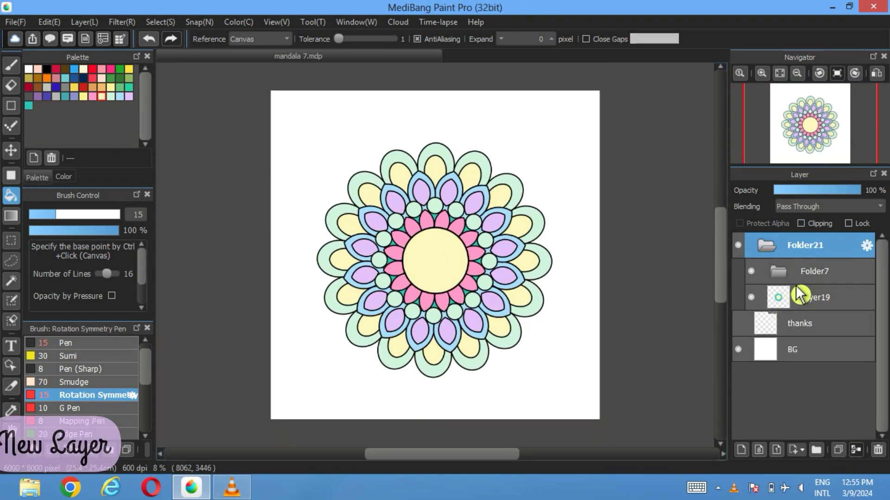
{"action": "left_click", "coordinate": [778, 296]}
{"action": "left_click", "coordinate": [744, 451]}
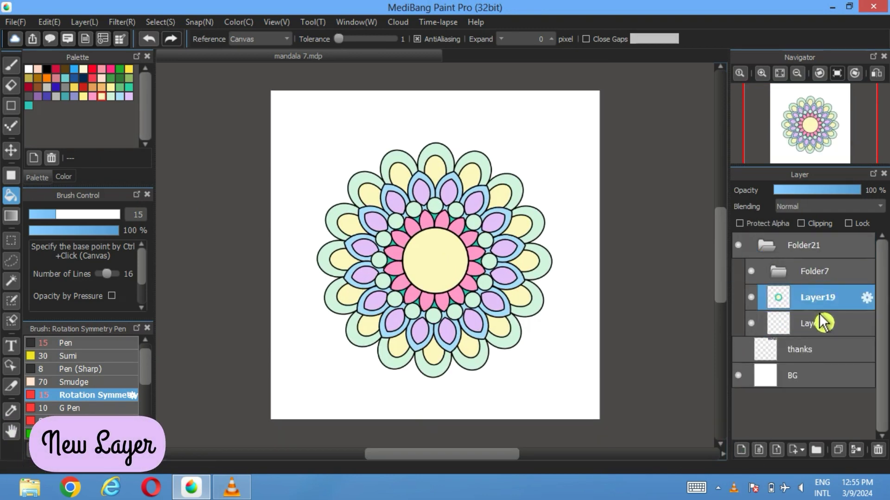
Step: On Layer22, select the empty background around the mandala with the Magic Wand and invert the selection
{"action": "left_click", "coordinate": [780, 73]}
{"action": "left_click", "coordinate": [11, 281]}
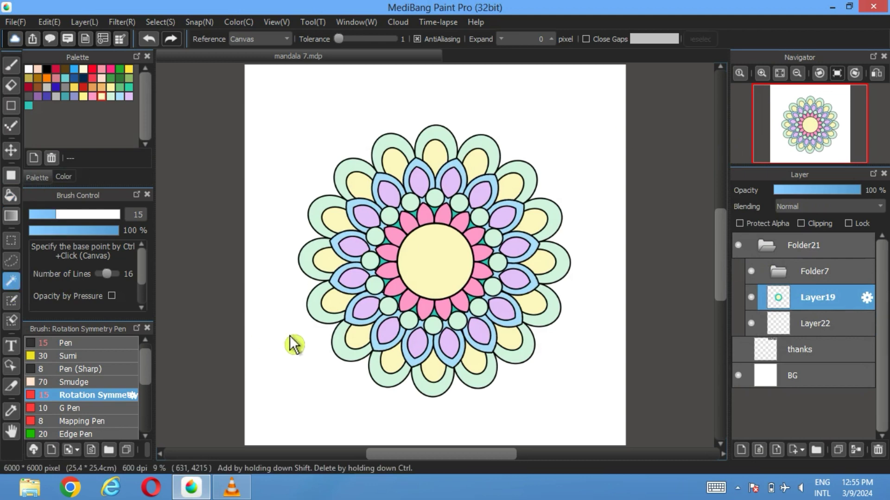
{"action": "left_click", "coordinate": [784, 331]}
{"action": "left_click", "coordinate": [568, 380]}
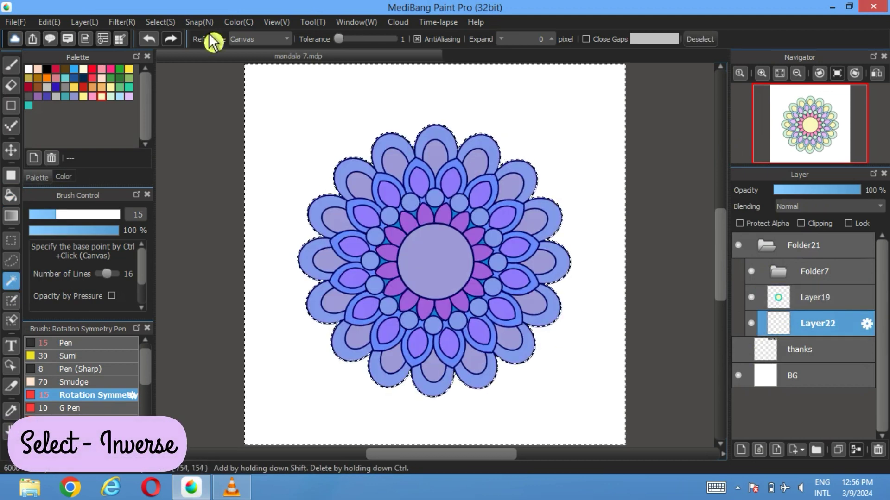
{"action": "left_click", "coordinate": [160, 21]}
{"action": "left_click", "coordinate": [174, 77]}
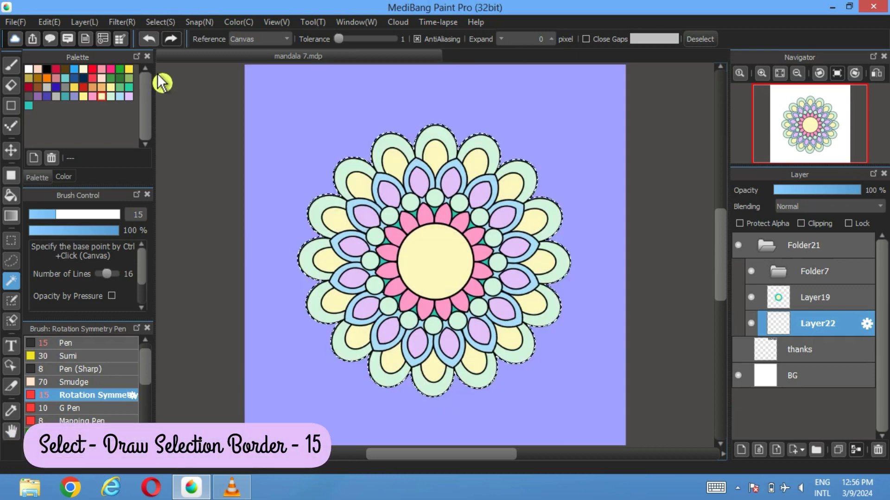
Step: Draw a black 15-pixel selection border on the boundary with rounded corners around the mandala, and deselect
{"action": "left_click", "coordinate": [161, 22]}
{"action": "left_click", "coordinate": [188, 217]}
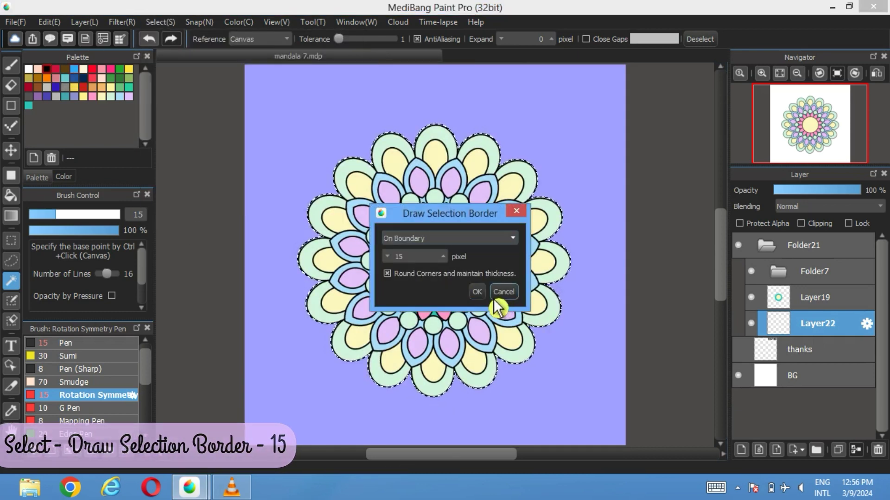
{"action": "left_click", "coordinate": [477, 292]}
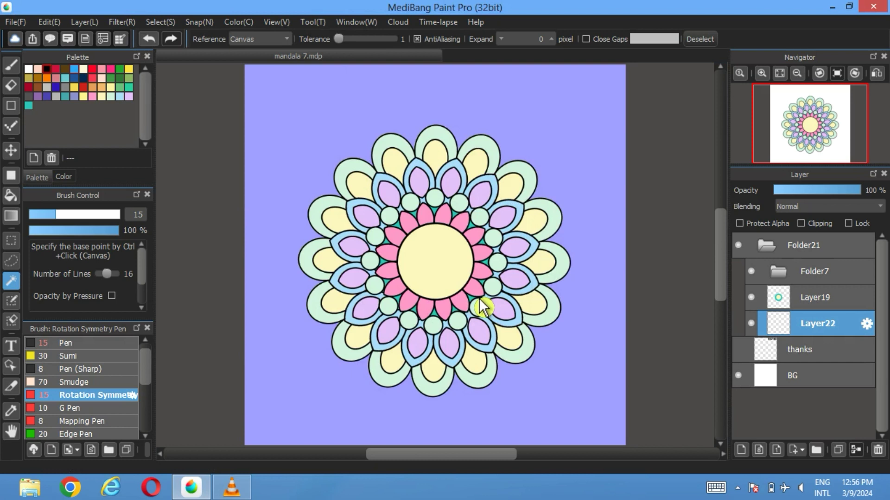
{"action": "left_click", "coordinate": [707, 44]}
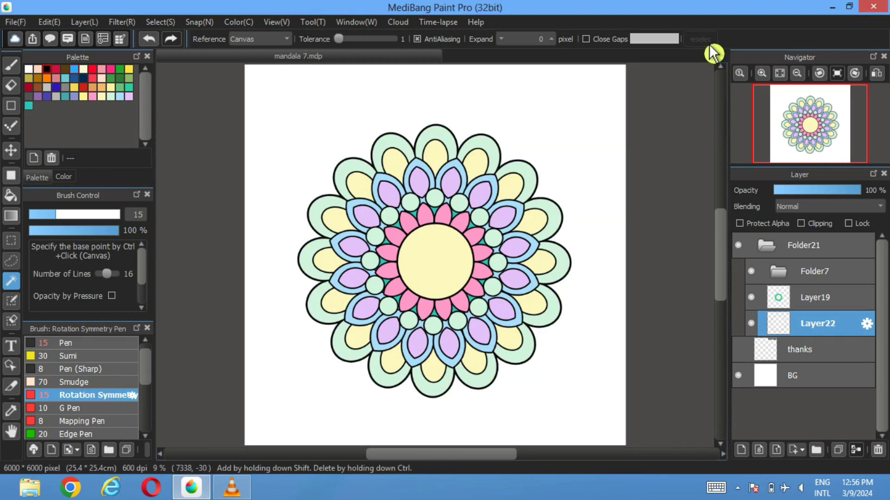
Step: Collapse the mandala folder, show the thanks layer, and draw a red-filled heart above the mandala's upper-left side with the 20-pixel Pen
{"action": "left_click", "coordinate": [773, 250]}
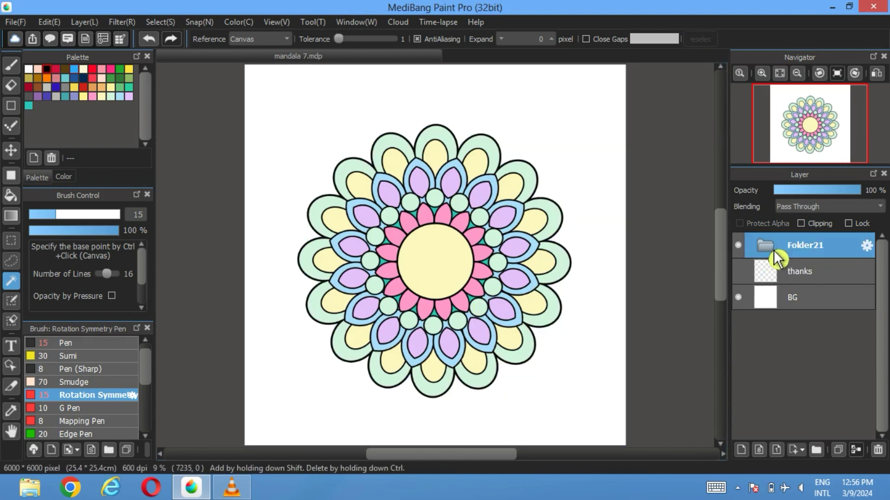
{"action": "left_click", "coordinate": [740, 277]}
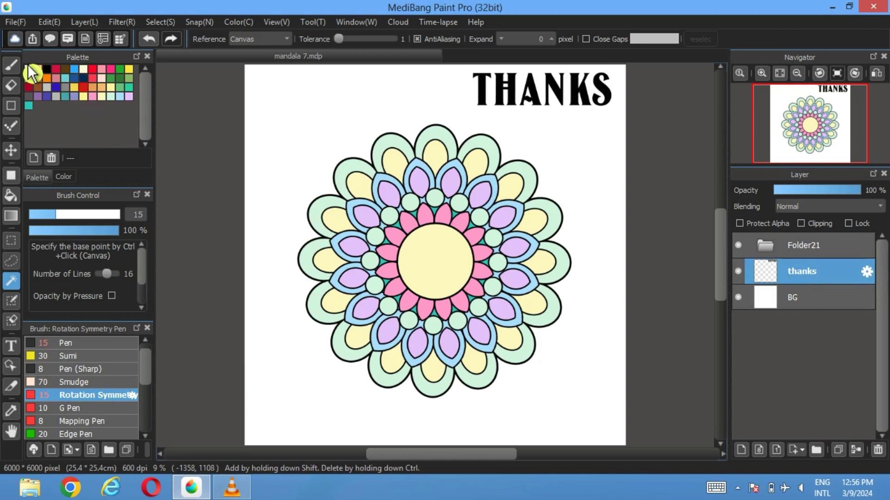
{"action": "key", "text": "b"}
{"action": "left_click", "coordinate": [69, 343]}
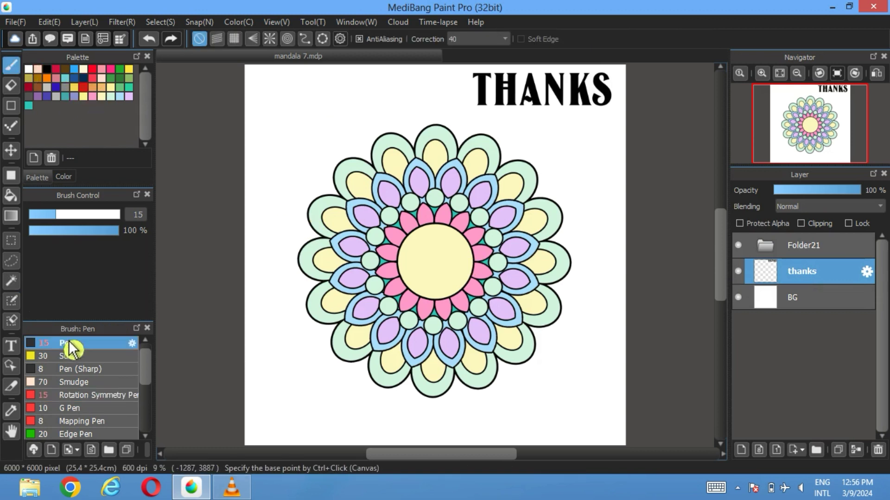
{"action": "left_click", "coordinate": [137, 215]}
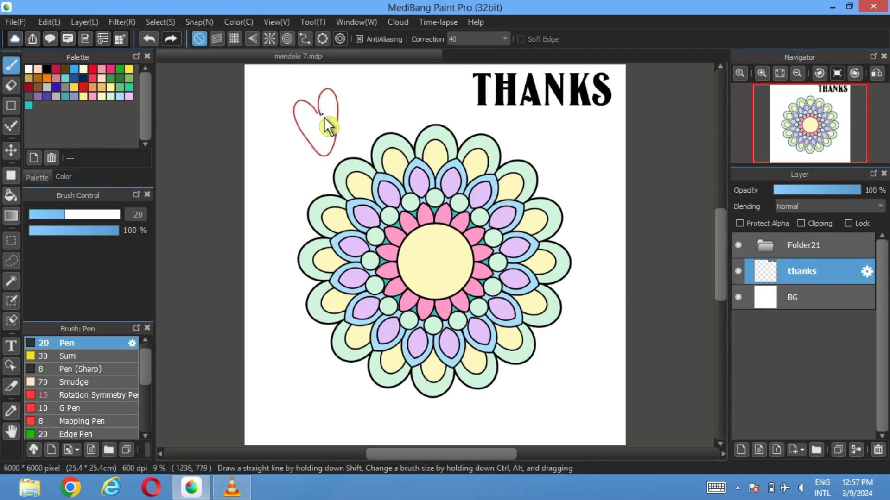
{"action": "key", "text": "g"}
{"action": "left_click", "coordinate": [329, 124]}
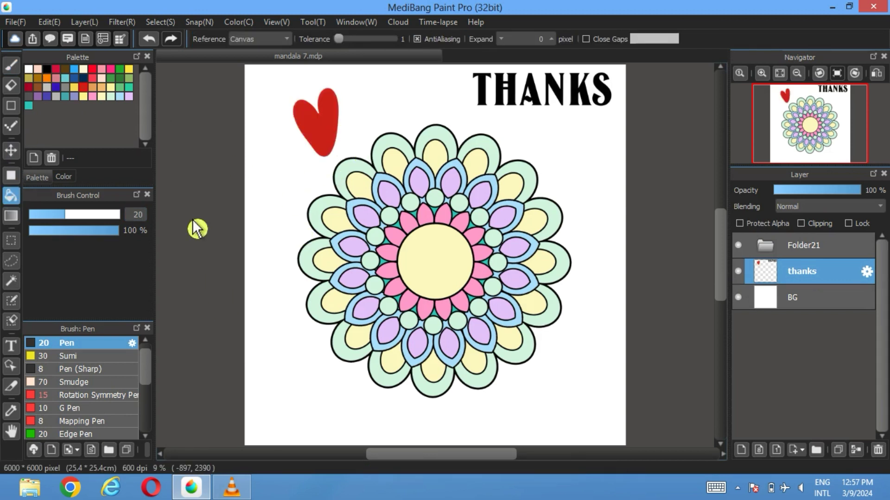